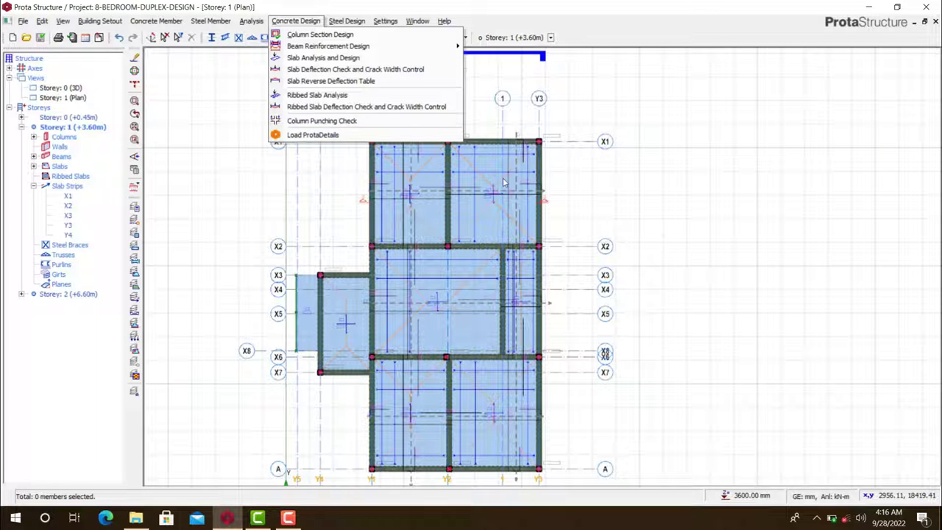
Load ProtaDetails for the duplex project and insert the Foundation form plan into the blank drawing.
{"action": "left_click", "coordinate": [313, 134]}
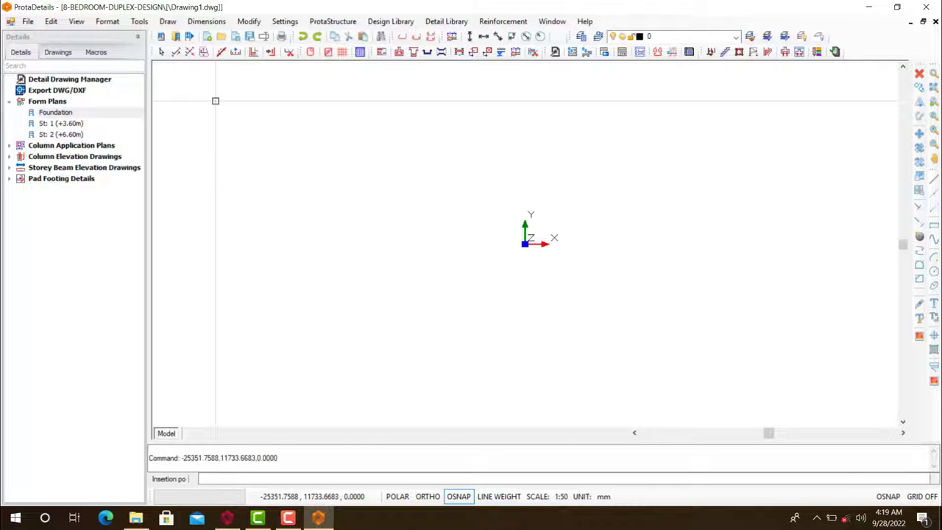
{"action": "left_click", "coordinate": [216, 100]}
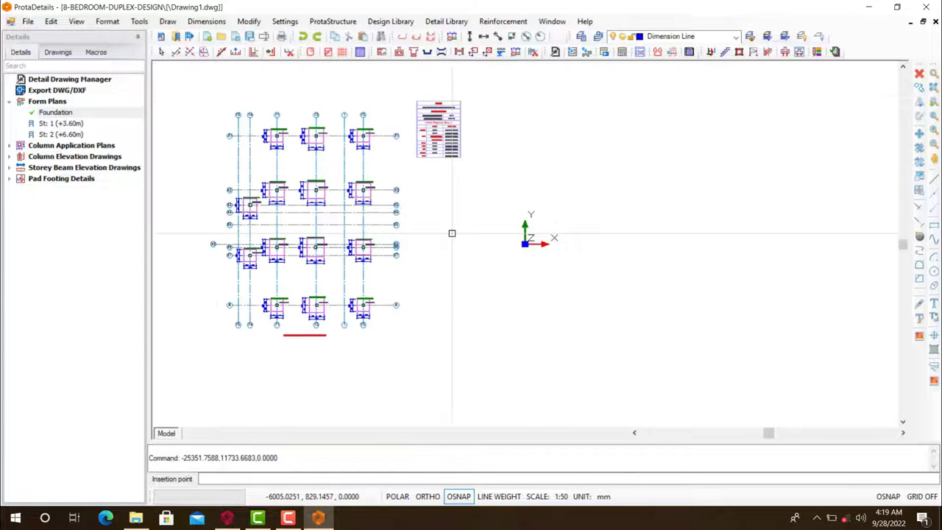
Check the footings on the foundation plan and insert the St: 1 (+3.60m) form plan beside it.
{"action": "scroll", "coordinate": [330, 180], "scroll_direction": "up", "scroll_amount": 5}
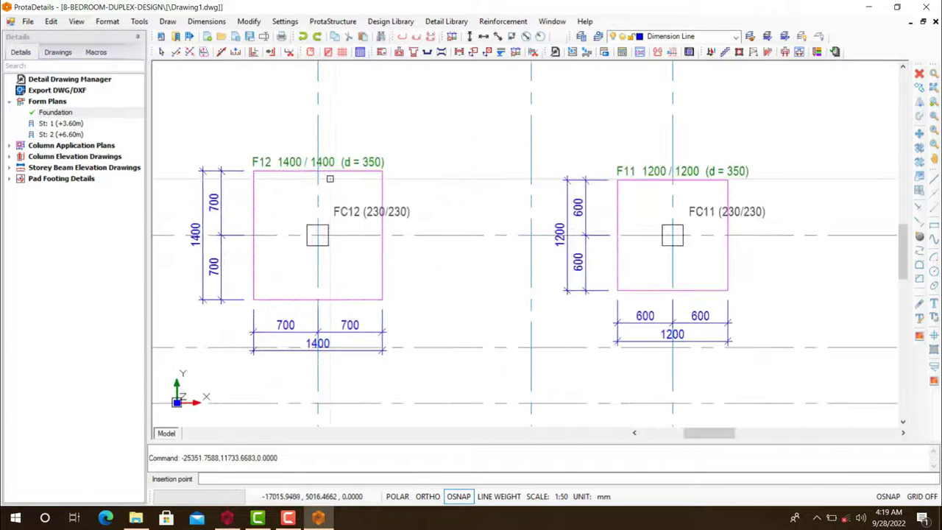
{"action": "scroll", "coordinate": [329, 178], "scroll_direction": "down", "scroll_amount": 6}
{"action": "scroll", "coordinate": [294, 190], "scroll_direction": "up", "scroll_amount": 4}
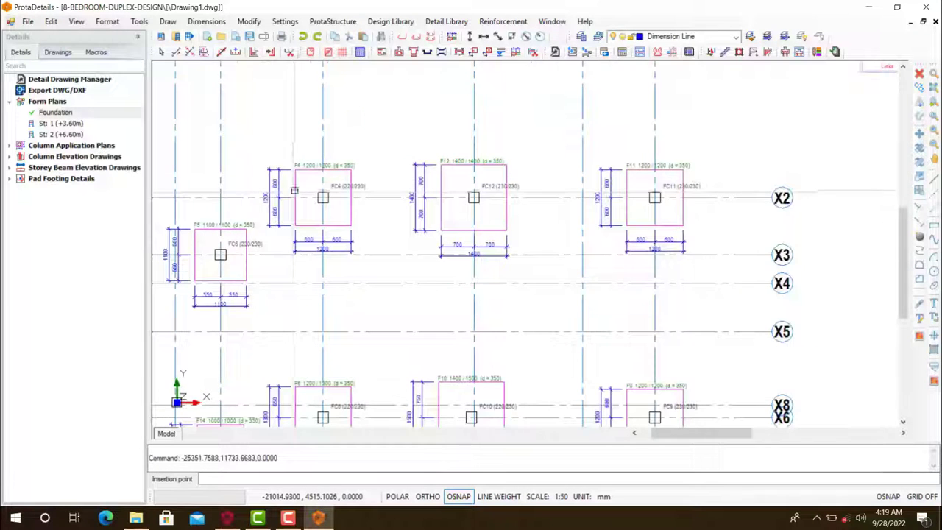
{"action": "scroll", "coordinate": [294, 190], "scroll_direction": "down", "scroll_amount": 3}
{"action": "scroll", "coordinate": [307, 163], "scroll_direction": "down", "scroll_amount": 3}
{"action": "left_click", "coordinate": [433, 142]}
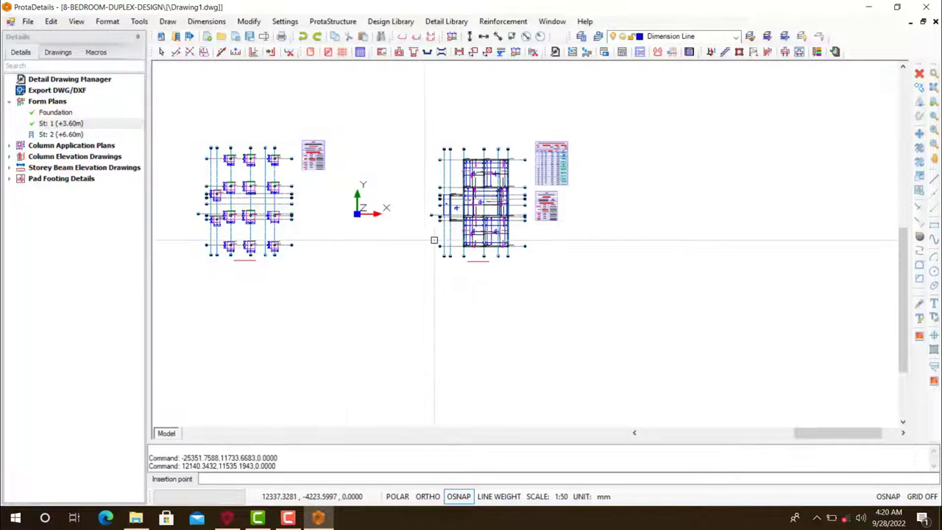
Check the slab reinforcement on the St: 1 form plan and insert the St: 1 (+3.60m) beam elevation drawings below it.
{"action": "scroll", "coordinate": [450, 193], "scroll_direction": "up", "scroll_amount": 6}
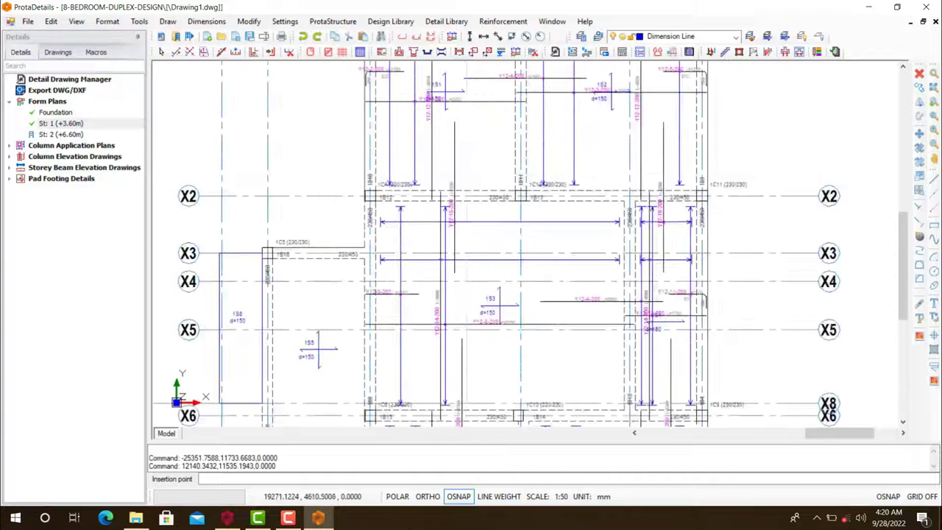
{"action": "scroll", "coordinate": [398, 173], "scroll_direction": "up", "scroll_amount": 2}
{"action": "scroll", "coordinate": [404, 162], "scroll_direction": "down", "scroll_amount": 2}
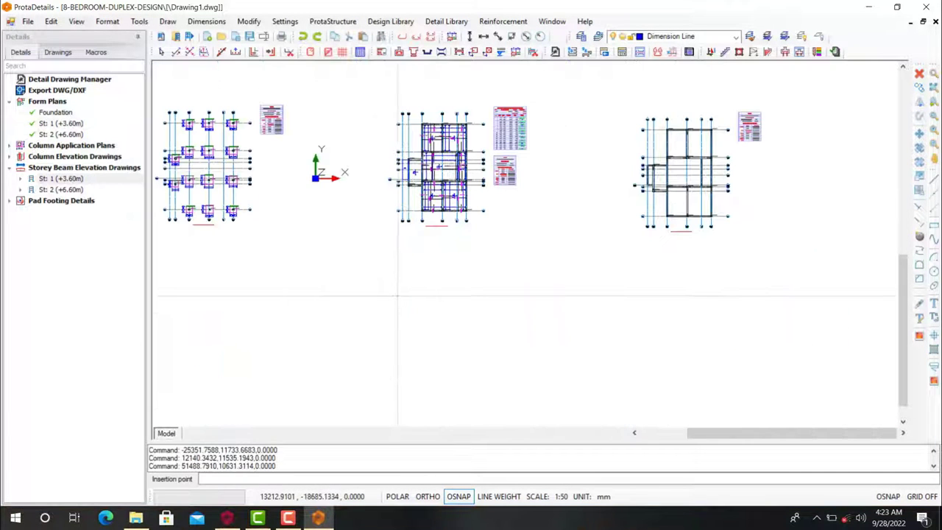
{"action": "left_click", "coordinate": [395, 307]}
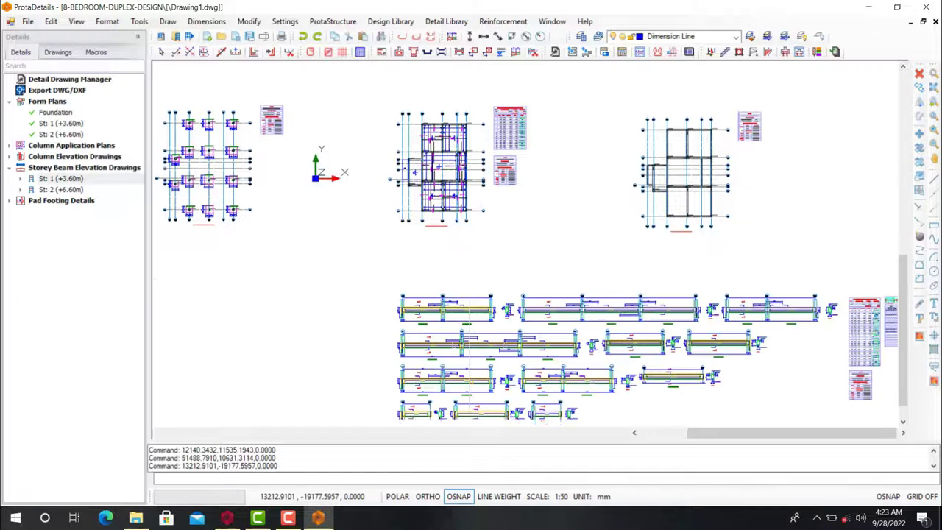
Examine the storey 1 beam elevations, their cross-sections and the bar bending and quantity tables.
{"action": "scroll", "coordinate": [446, 311], "scroll_direction": "up", "scroll_amount": 8}
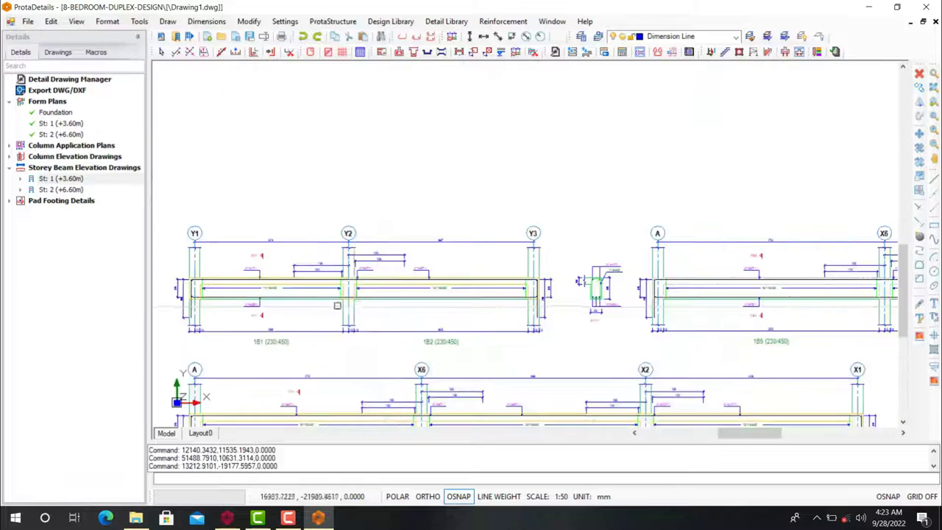
{"action": "scroll", "coordinate": [249, 282], "scroll_direction": "up", "scroll_amount": 2}
{"action": "scroll", "coordinate": [263, 273], "scroll_direction": "down", "scroll_amount": 9}
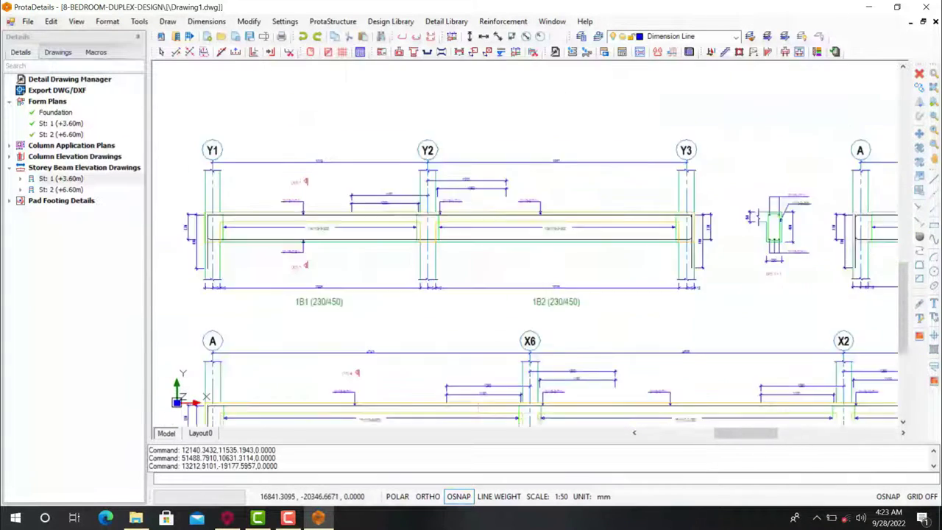
{"action": "scroll", "coordinate": [463, 206], "scroll_direction": "up", "scroll_amount": 9}
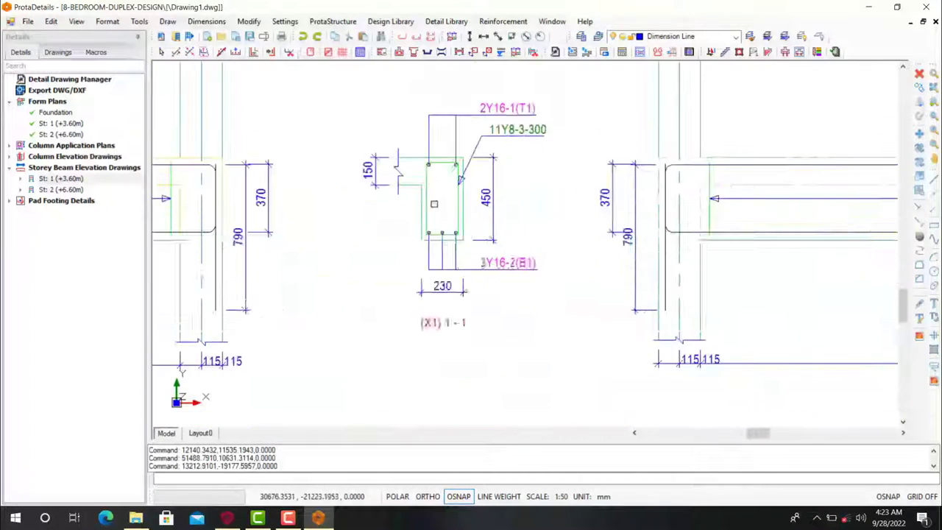
{"action": "scroll", "coordinate": [415, 213], "scroll_direction": "down", "scroll_amount": 8}
{"action": "scroll", "coordinate": [395, 219], "scroll_direction": "down", "scroll_amount": 5}
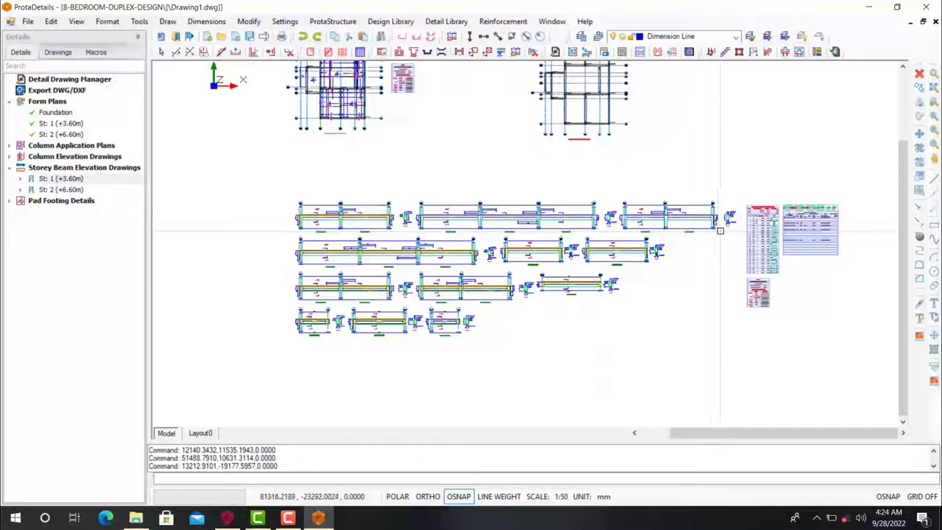
{"action": "scroll", "coordinate": [719, 218], "scroll_direction": "up", "scroll_amount": 4}
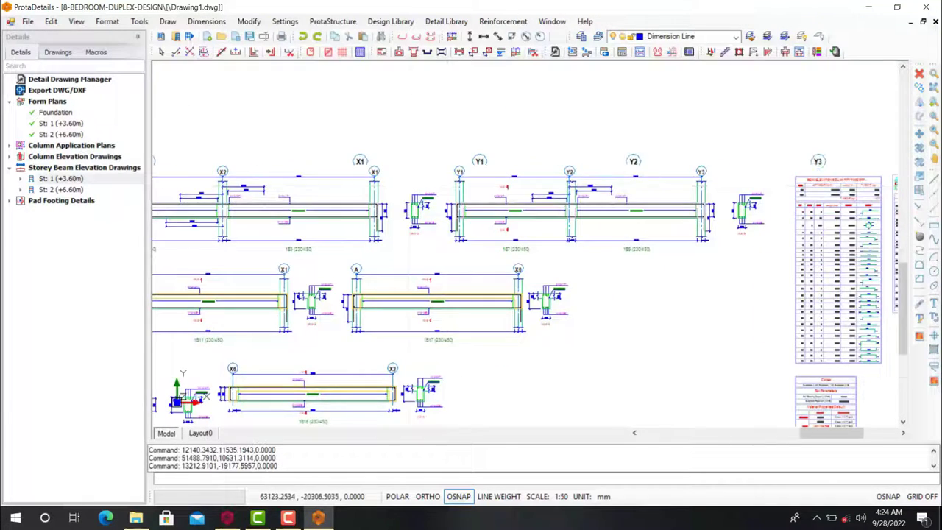
{"action": "scroll", "coordinate": [462, 189], "scroll_direction": "up", "scroll_amount": 1}
{"action": "scroll", "coordinate": [584, 220], "scroll_direction": "down", "scroll_amount": 5}
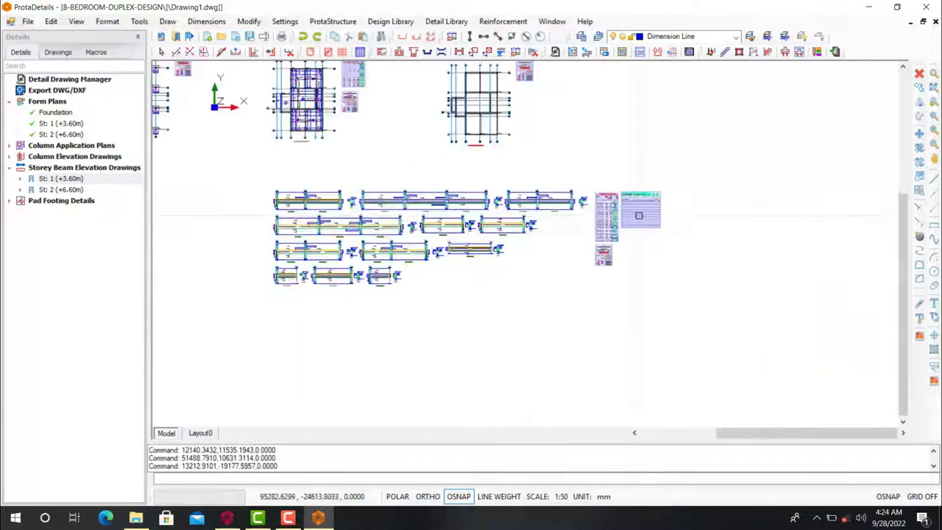
{"action": "scroll", "coordinate": [618, 190], "scroll_direction": "up", "scroll_amount": 5}
{"action": "scroll", "coordinate": [529, 191], "scroll_direction": "up", "scroll_amount": 2}
{"action": "scroll", "coordinate": [529, 191], "scroll_direction": "down", "scroll_amount": 2}
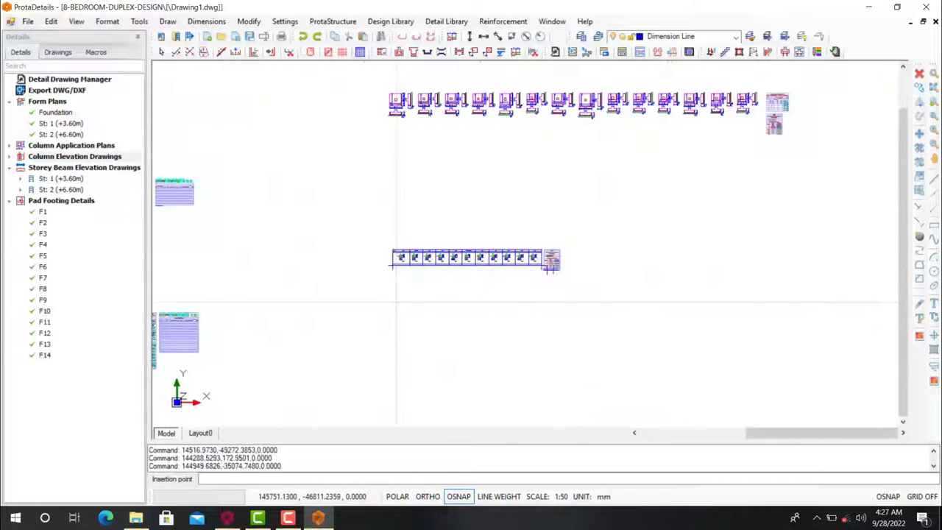
Insert the column elevation drawings below the column application plan.
{"action": "left_click", "coordinate": [396, 302]}
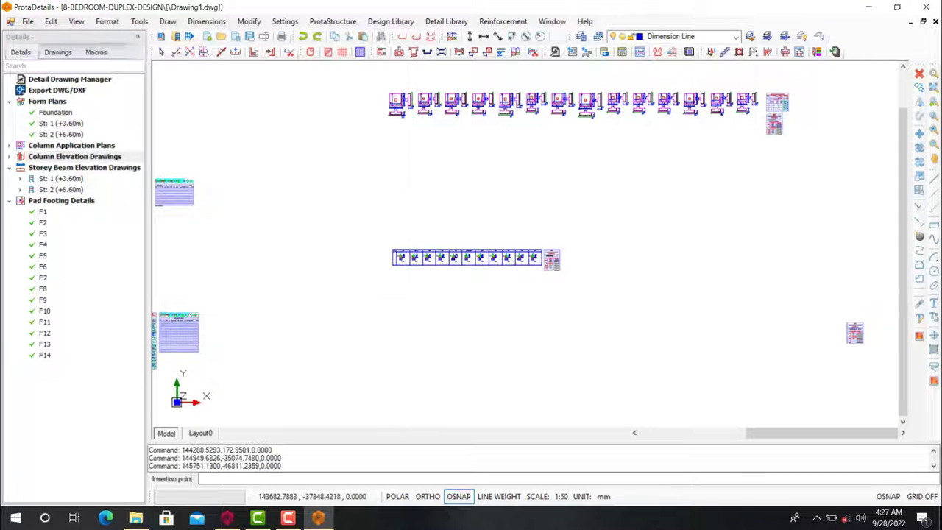
{"action": "left_click", "coordinate": [396, 300]}
Export Drawing1.dwg in DWG2010 format to the project's export directory.
{"action": "scroll", "coordinate": [460, 348], "scroll_direction": "up", "scroll_amount": 6}
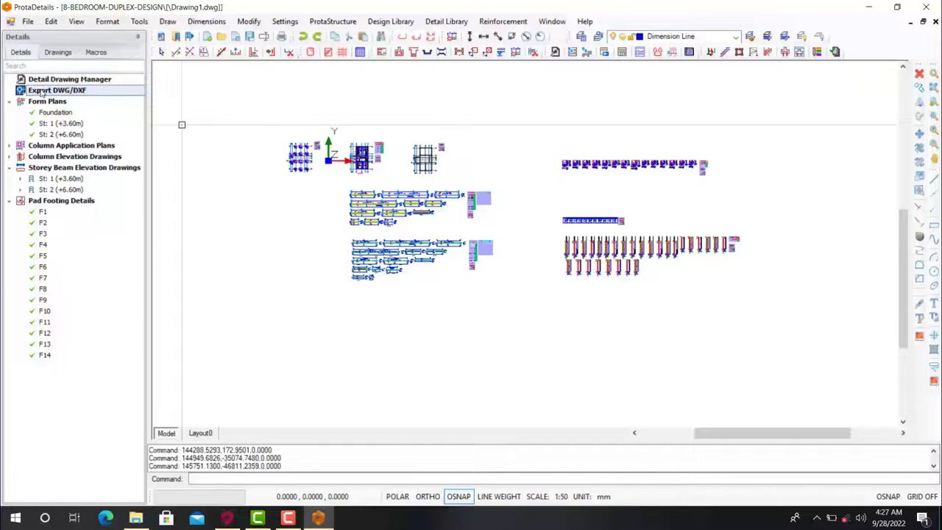
{"action": "left_click", "coordinate": [65, 98]}
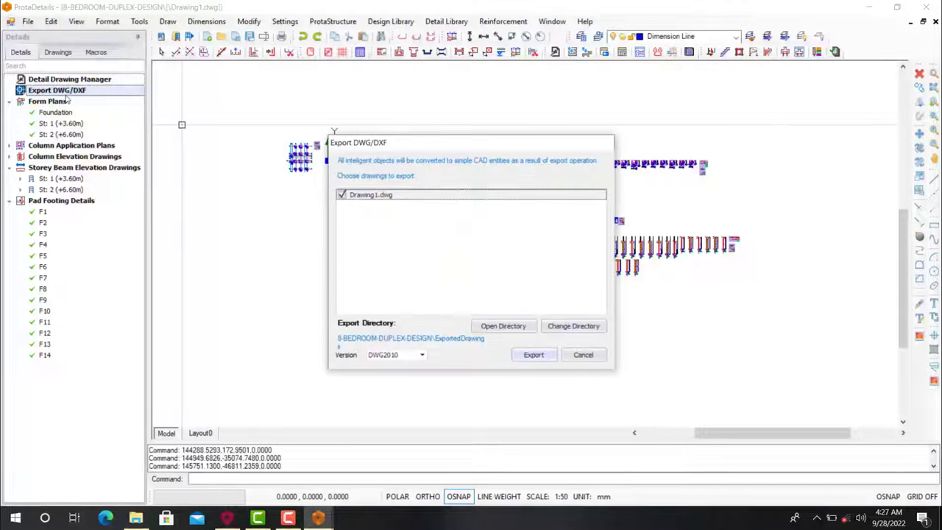
{"action": "left_click", "coordinate": [530, 358]}
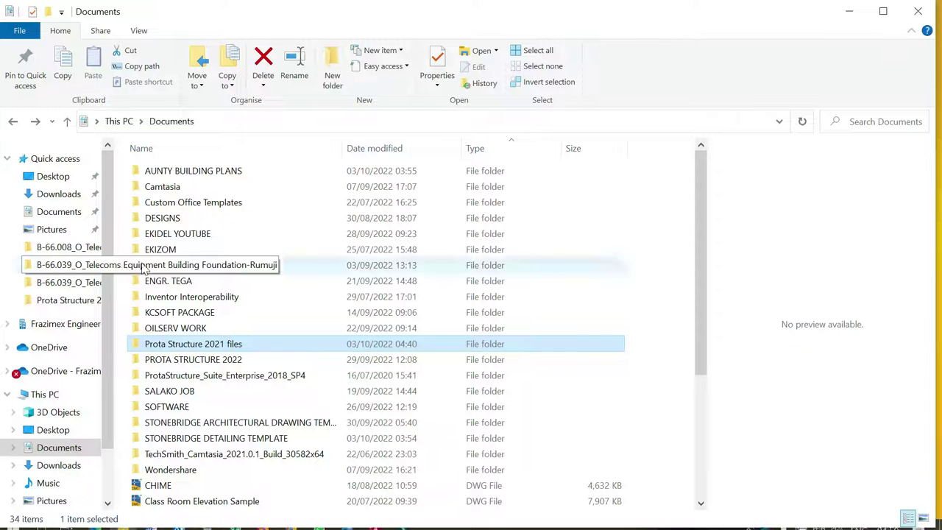
Open the Drawing1 DWG file from the Prota Structure 2021 files folder in Documents with AutoCAD.
{"action": "left_click", "coordinate": [59, 210]}
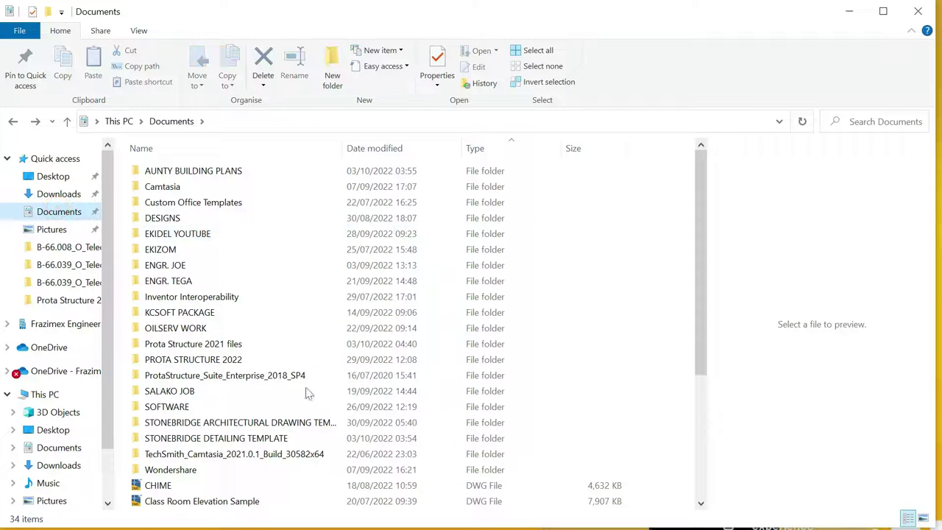
{"action": "double_click", "coordinate": [213, 348]}
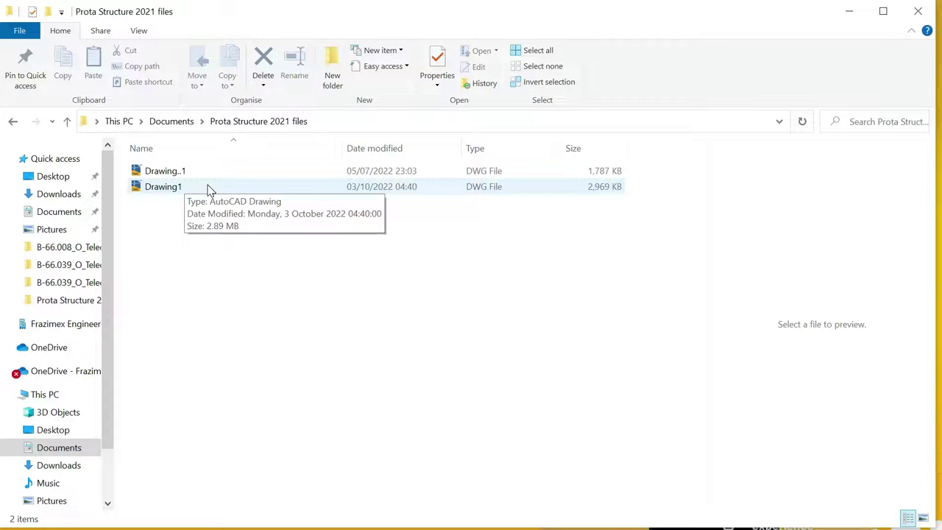
{"action": "double_click", "coordinate": [208, 188]}
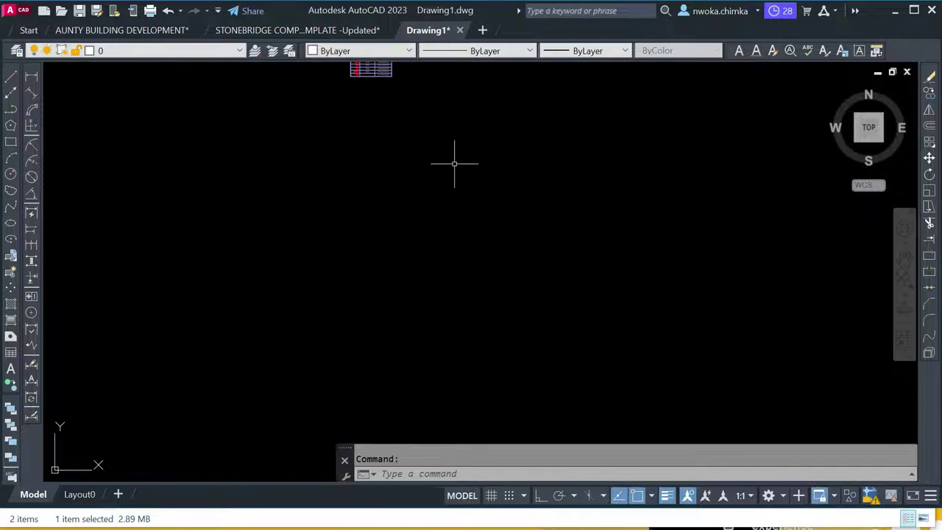
Look over the form plans and beam elevations in the exported drawing.
{"action": "scroll", "coordinate": [468, 139], "scroll_direction": "down", "scroll_amount": 2}
{"action": "middle_click_drag", "start_coordinate": [428, 114], "coordinate": [458, 273]}
{"action": "scroll", "coordinate": [438, 223], "scroll_direction": "up", "scroll_amount": 2}
{"action": "middle_click_drag", "start_coordinate": [369, 270], "coordinate": [414, 181]}
{"action": "scroll", "coordinate": [423, 184], "scroll_direction": "up", "scroll_amount": 4}
{"action": "middle_click_drag", "start_coordinate": [525, 175], "coordinate": [330, 174]}
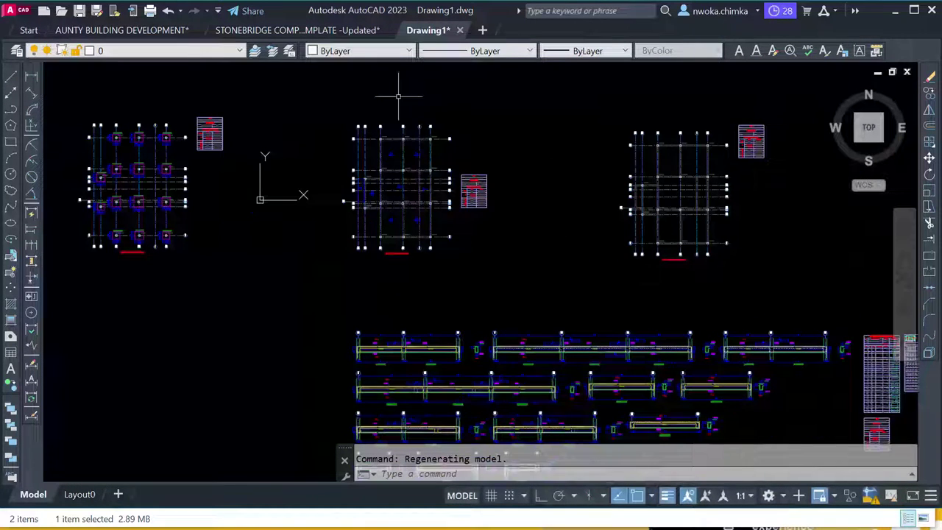
{"action": "scroll", "coordinate": [636, 234], "scroll_direction": "down", "scroll_amount": 1}
{"action": "middle_click_drag", "start_coordinate": [562, 322], "coordinate": [460, 246]}
{"action": "scroll", "coordinate": [457, 245], "scroll_direction": "up", "scroll_amount": 1}
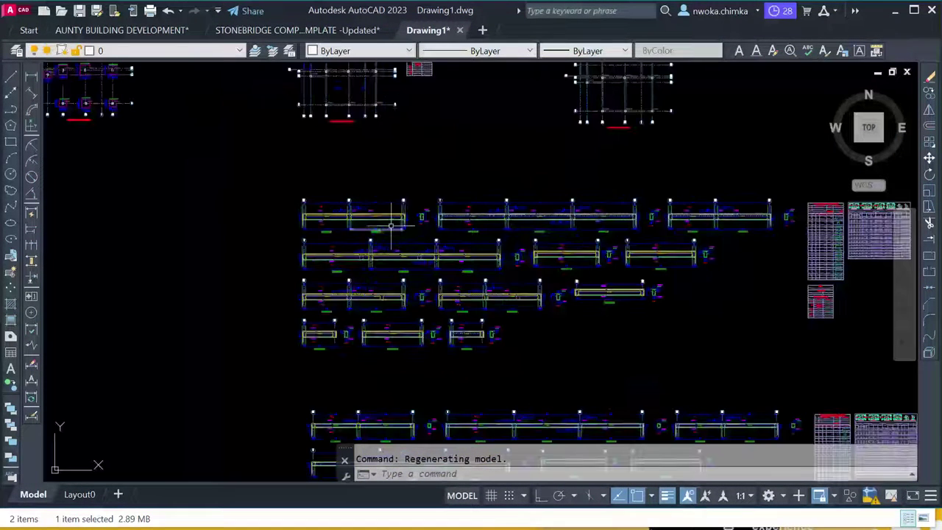
{"action": "scroll", "coordinate": [435, 178], "scroll_direction": "down", "scroll_amount": 2}
{"action": "scroll", "coordinate": [306, 175], "scroll_direction": "up", "scroll_amount": 6}
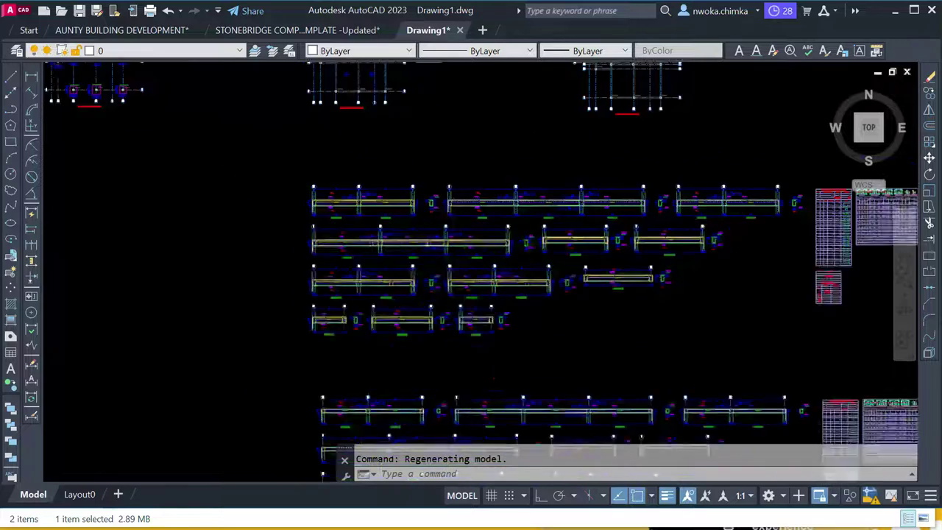
Examine the foundation plan and the storey form plans one after another in close-up.
{"action": "middle_click_drag", "start_coordinate": [306, 174], "coordinate": [485, 233]}
{"action": "scroll", "coordinate": [258, 143], "scroll_direction": "up", "scroll_amount": 2}
{"action": "scroll", "coordinate": [372, 237], "scroll_direction": "down", "scroll_amount": 1}
{"action": "scroll", "coordinate": [469, 180], "scroll_direction": "down", "scroll_amount": 4}
{"action": "middle_click_drag", "start_coordinate": [528, 202], "coordinate": [471, 293]}
{"action": "middle_click_drag", "start_coordinate": [476, 184], "coordinate": [576, 298]}
{"action": "scroll", "coordinate": [250, 195], "scroll_direction": "up", "scroll_amount": 5}
{"action": "scroll", "coordinate": [321, 235], "scroll_direction": "down", "scroll_amount": 5}
{"action": "middle_click_drag", "start_coordinate": [577, 236], "coordinate": [400, 236]}
{"action": "scroll", "coordinate": [372, 263], "scroll_direction": "up", "scroll_amount": 4}
{"action": "scroll", "coordinate": [366, 343], "scroll_direction": "up", "scroll_amount": 2}
{"action": "scroll", "coordinate": [339, 330], "scroll_direction": "down", "scroll_amount": 2}
{"action": "scroll", "coordinate": [358, 359], "scroll_direction": "up", "scroll_amount": 4}
{"action": "scroll", "coordinate": [357, 354], "scroll_direction": "down", "scroll_amount": 5}
{"action": "scroll", "coordinate": [443, 198], "scroll_direction": "up", "scroll_amount": 10}
{"action": "scroll", "coordinate": [307, 227], "scroll_direction": "down", "scroll_amount": 10}
Examine the reinforcement labels, dimensions and sections of the beam elevations.
{"action": "middle_click_drag", "start_coordinate": [549, 239], "coordinate": [505, 98]}
{"action": "scroll", "coordinate": [374, 264], "scroll_direction": "up", "scroll_amount": 8}
{"action": "scroll", "coordinate": [384, 229], "scroll_direction": "down", "scroll_amount": 4}
{"action": "scroll", "coordinate": [380, 267], "scroll_direction": "down", "scroll_amount": 3}
{"action": "scroll", "coordinate": [315, 158], "scroll_direction": "up", "scroll_amount": 5}
{"action": "scroll", "coordinate": [218, 95], "scroll_direction": "up", "scroll_amount": 5}
{"action": "middle_click_drag", "start_coordinate": [218, 95], "coordinate": [309, 162]}
{"action": "scroll", "coordinate": [349, 217], "scroll_direction": "up", "scroll_amount": 3}
{"action": "scroll", "coordinate": [348, 214], "scroll_direction": "down", "scroll_amount": 8}
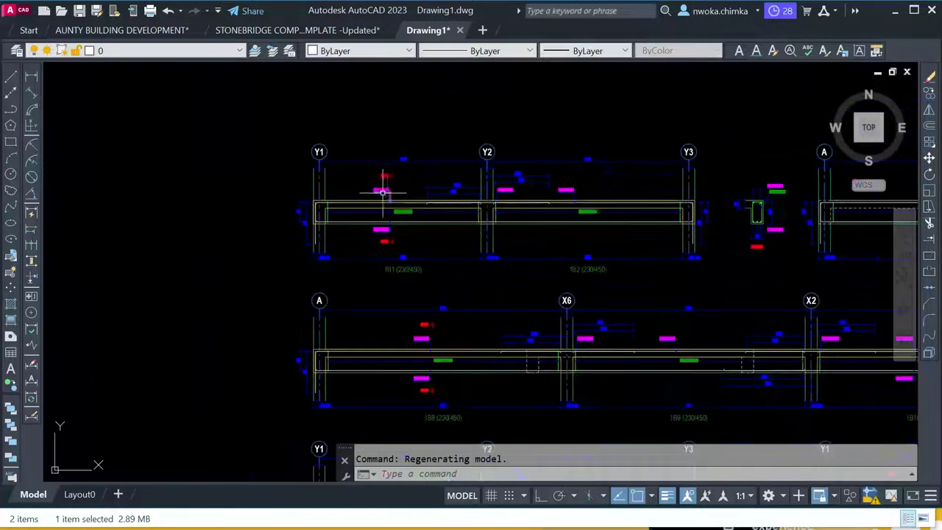
Examine the column elevations with their bar labels, levels and link details.
{"action": "scroll", "coordinate": [448, 231], "scroll_direction": "down", "scroll_amount": 3}
{"action": "middle_click_drag", "start_coordinate": [495, 298], "coordinate": [304, 202]}
{"action": "scroll", "coordinate": [421, 227], "scroll_direction": "up", "scroll_amount": 8}
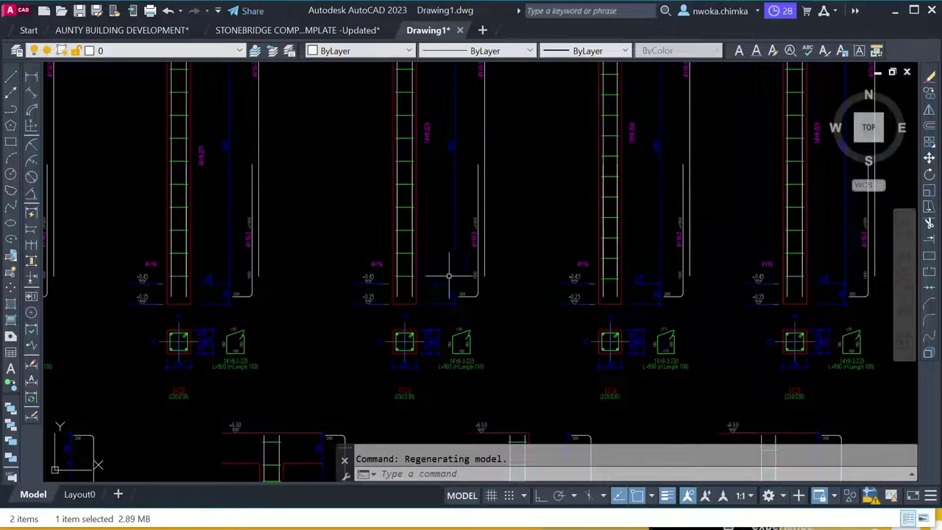
{"action": "middle_click_drag", "start_coordinate": [426, 296], "coordinate": [436, 334]}
{"action": "middle_click_drag", "start_coordinate": [271, 299], "coordinate": [377, 307]}
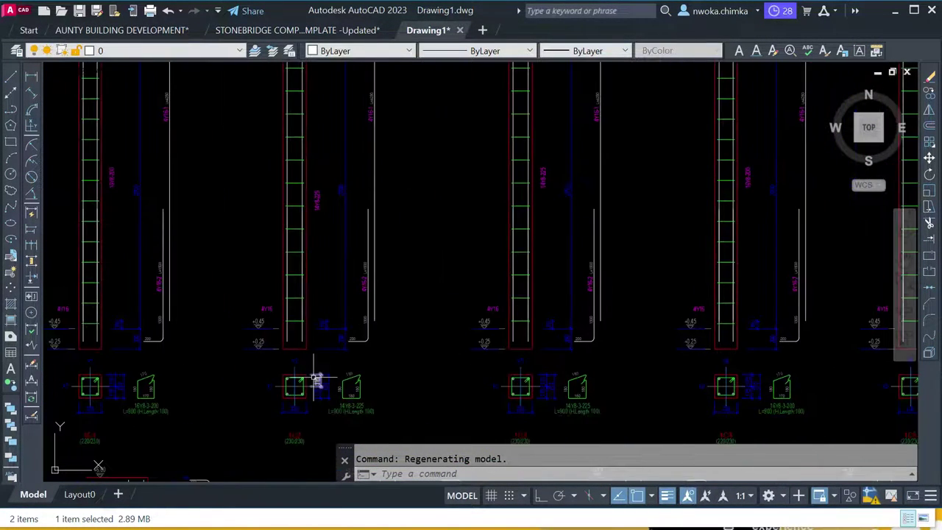
{"action": "scroll", "coordinate": [317, 379], "scroll_direction": "up", "scroll_amount": 2}
{"action": "scroll", "coordinate": [335, 242], "scroll_direction": "down", "scroll_amount": 5}
{"action": "middle_click_drag", "start_coordinate": [328, 89], "coordinate": [336, 254]}
{"action": "scroll", "coordinate": [331, 251], "scroll_direction": "up", "scroll_amount": 2}
{"action": "scroll", "coordinate": [342, 276], "scroll_direction": "up", "scroll_amount": 3}
{"action": "scroll", "coordinate": [319, 276], "scroll_direction": "down", "scroll_amount": 3}
{"action": "scroll", "coordinate": [330, 269], "scroll_direction": "up", "scroll_amount": 4}
{"action": "scroll", "coordinate": [328, 273], "scroll_direction": "down", "scroll_amount": 3}
{"action": "scroll", "coordinate": [429, 211], "scroll_direction": "down", "scroll_amount": 4}
Examine the pad footing details in plan and section.
{"action": "middle_click_drag", "start_coordinate": [478, 96], "coordinate": [431, 357]}
{"action": "scroll", "coordinate": [431, 357], "scroll_direction": "down", "scroll_amount": 4}
{"action": "scroll", "coordinate": [405, 288], "scroll_direction": "up", "scroll_amount": 8}
{"action": "scroll", "coordinate": [310, 296], "scroll_direction": "up", "scroll_amount": 2}
{"action": "scroll", "coordinate": [301, 383], "scroll_direction": "down", "scroll_amount": 4}
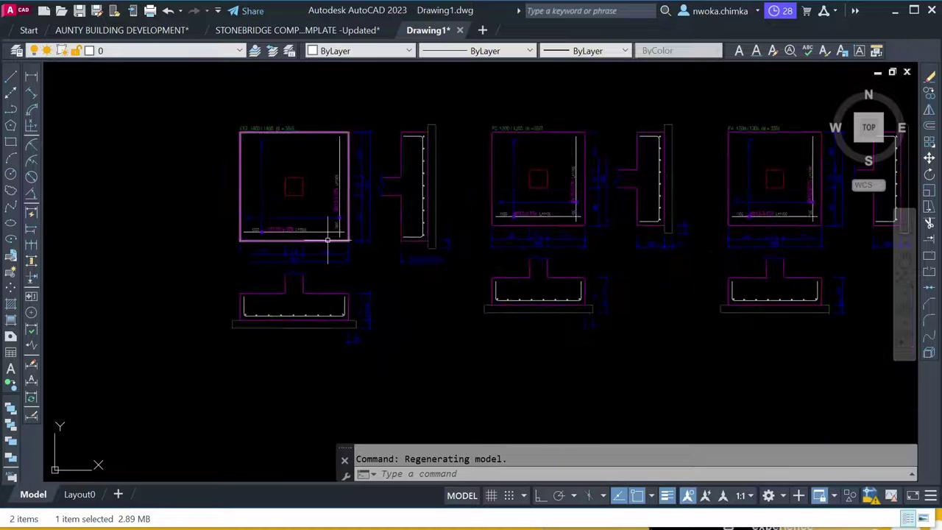
Look over the overall arrangement of all plans, beam, column and footing details in the drawing.
{"action": "scroll", "coordinate": [391, 237], "scroll_direction": "down", "scroll_amount": 4}
{"action": "middle_click_drag", "start_coordinate": [427, 233], "coordinate": [536, 219]}
{"action": "scroll", "coordinate": [369, 210], "scroll_direction": "down", "scroll_amount": 1}
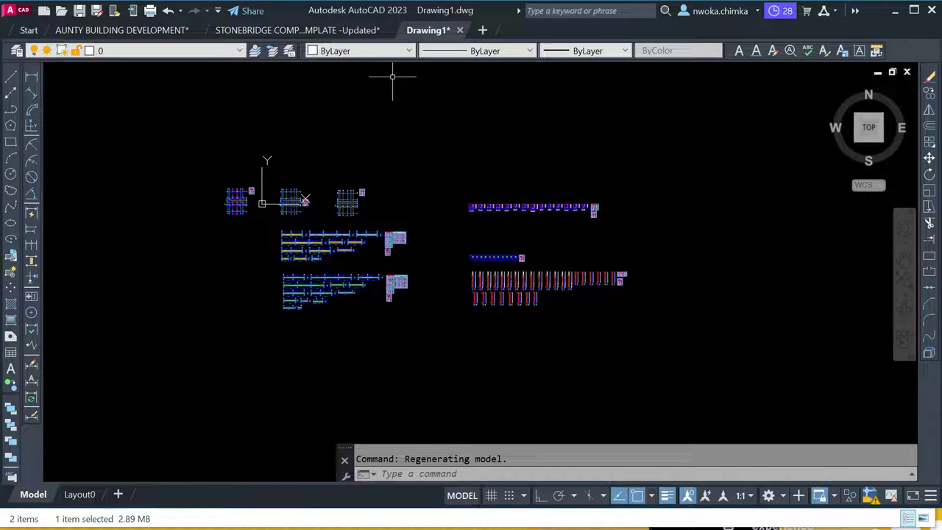
{"action": "middle_click_drag", "start_coordinate": [441, 155], "coordinate": [459, 169]}
{"action": "scroll", "coordinate": [294, 264], "scroll_direction": "up", "scroll_amount": 2}
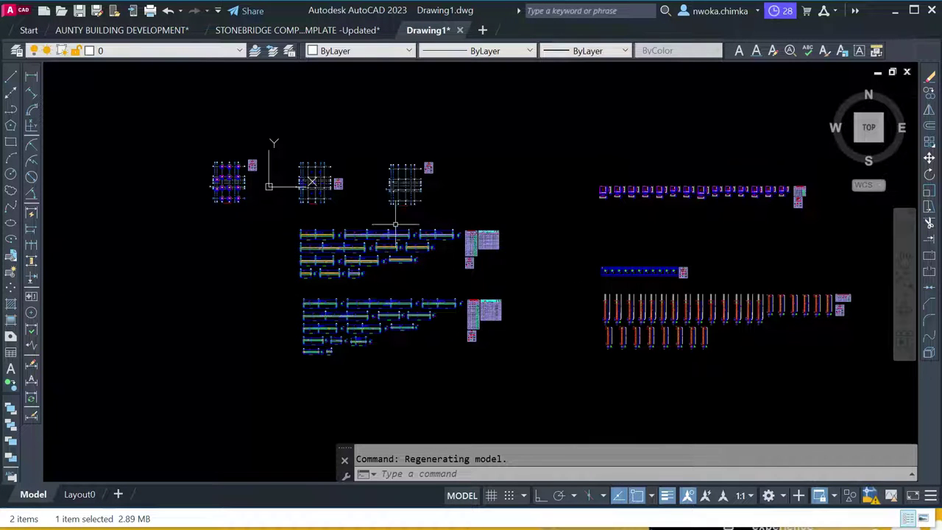
{"action": "scroll", "coordinate": [452, 181], "scroll_direction": "down", "scroll_amount": 2}
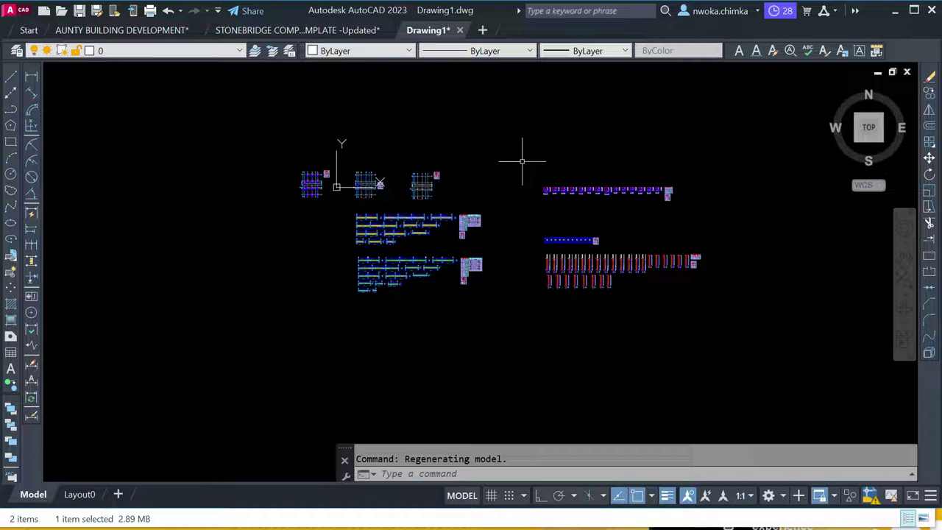
Copy all the plans, beam, column and footing details in Drawing1 to the clipboard.
{"action": "scroll", "coordinate": [351, 222], "scroll_direction": "up", "scroll_amount": 8}
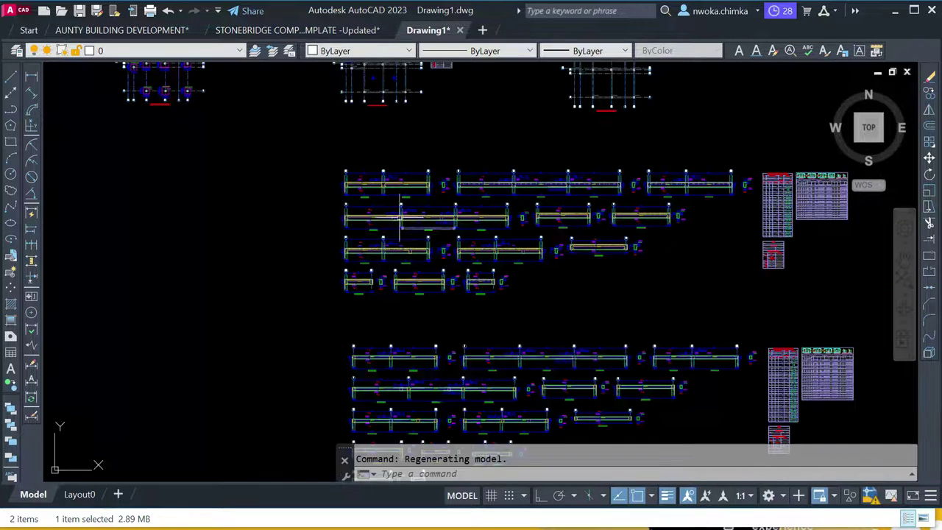
{"action": "scroll", "coordinate": [324, 171], "scroll_direction": "down", "scroll_amount": 10}
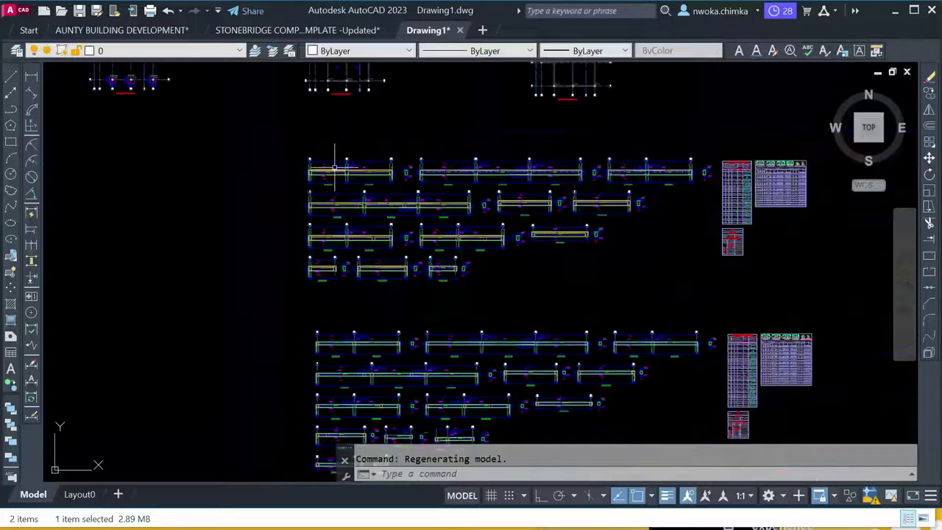
{"action": "left_click", "coordinate": [546, 103]}
{"action": "left_click", "coordinate": [248, 278]}
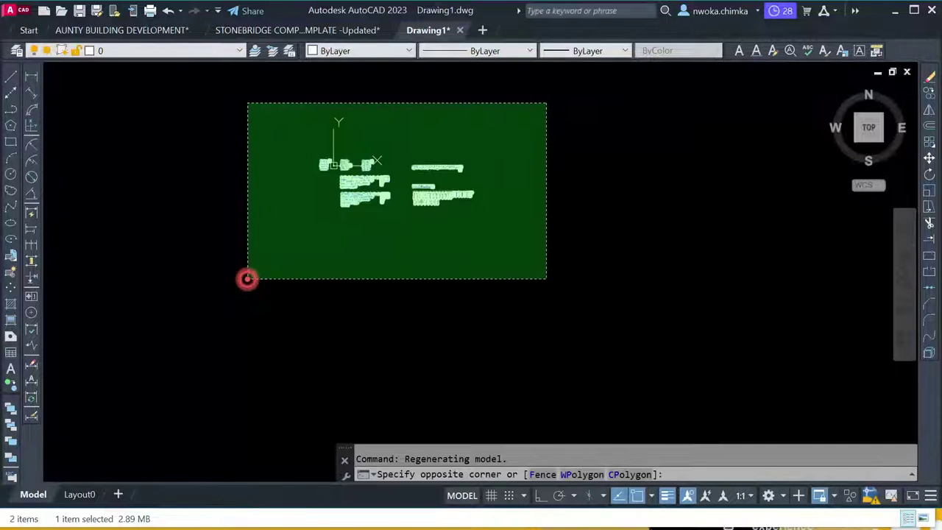
{"action": "scroll", "coordinate": [362, 158], "scroll_direction": "up", "scroll_amount": 6}
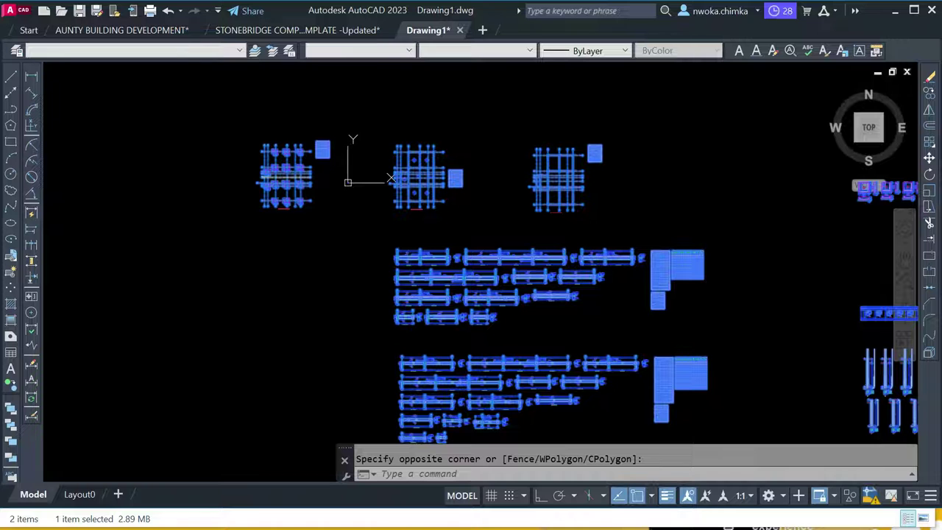
{"action": "right_click", "coordinate": [442, 198]}
{"action": "mouse_move", "coordinate": [548, 233]}
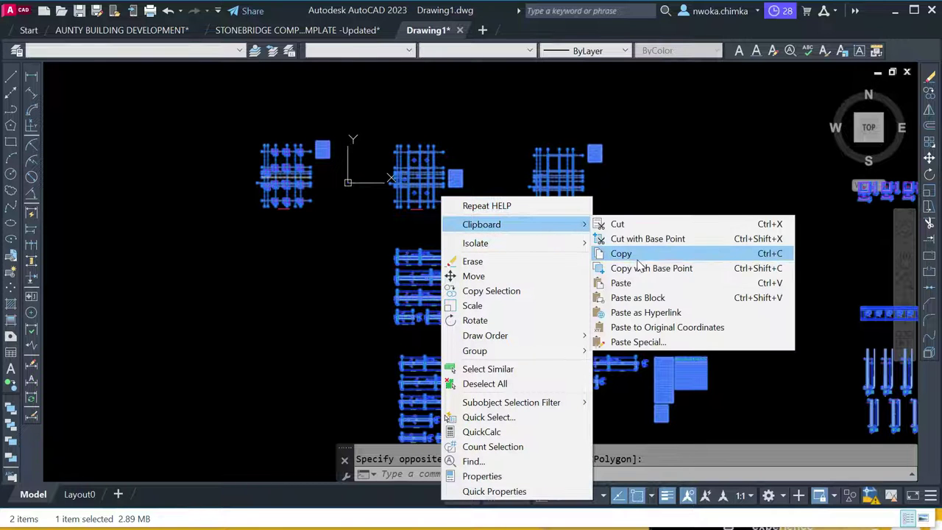
{"action": "left_click", "coordinate": [625, 254]}
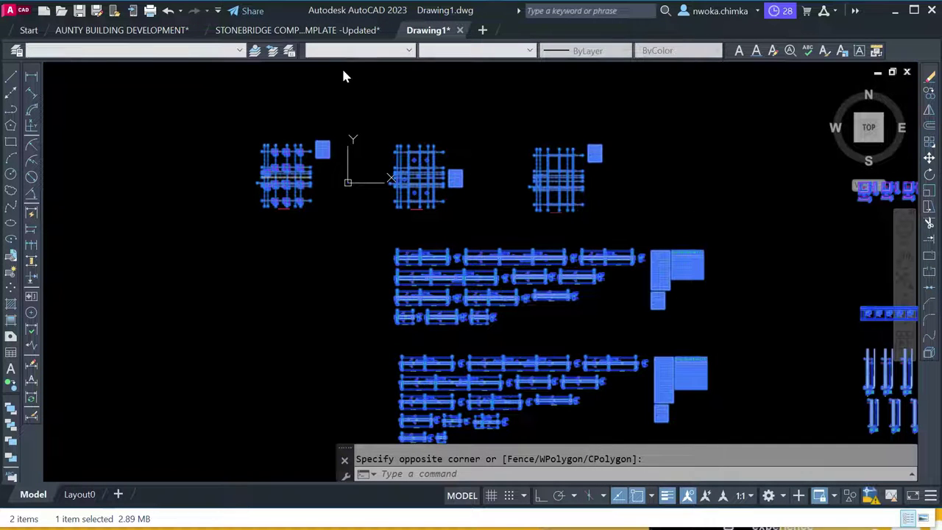
{"action": "key", "text": "Escape"}
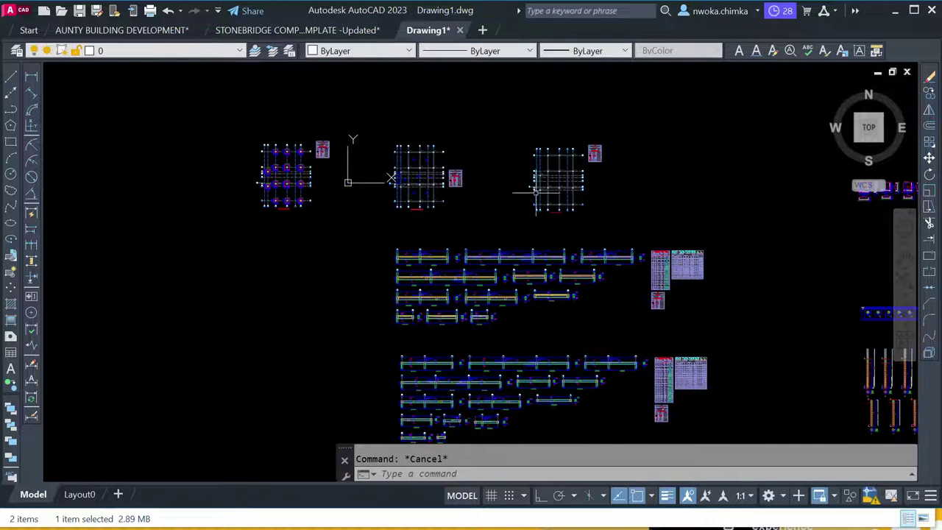
Open the STONEBRIDGE COMPANY STRUCTURAL DETAILING TEMPLATE drawing from the STONEBRIDGE DETAILING TEMPLATE folder in Documents and find empty space beside its sample details.
{"action": "left_click", "coordinate": [894, 10]}
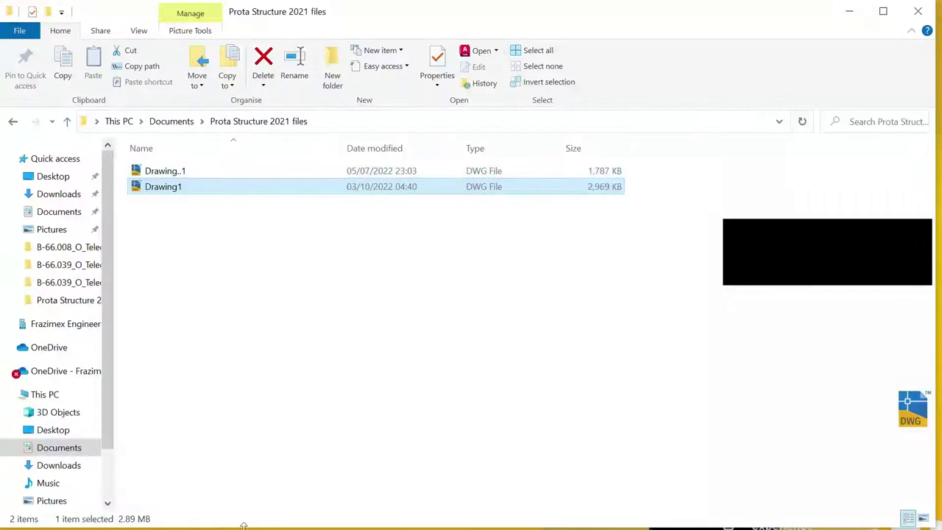
{"action": "left_click", "coordinate": [12, 122]}
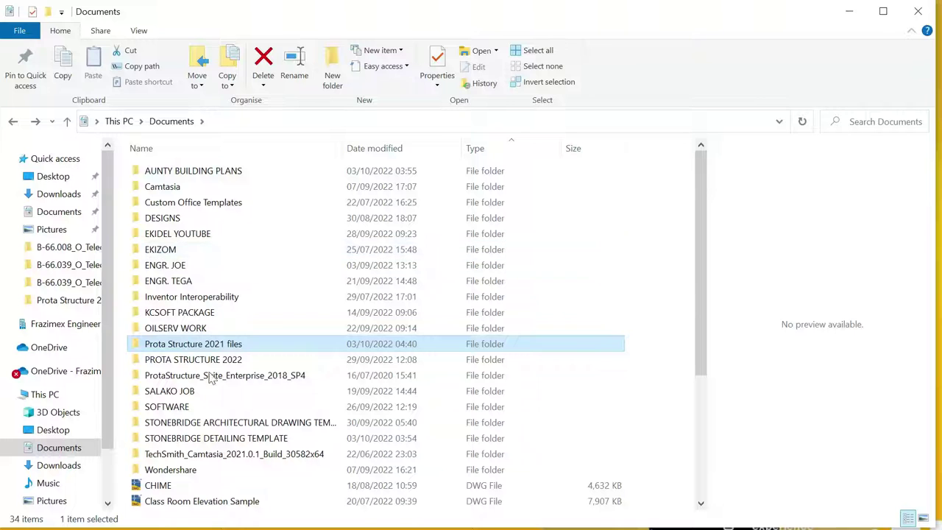
{"action": "double_click", "coordinate": [238, 438]}
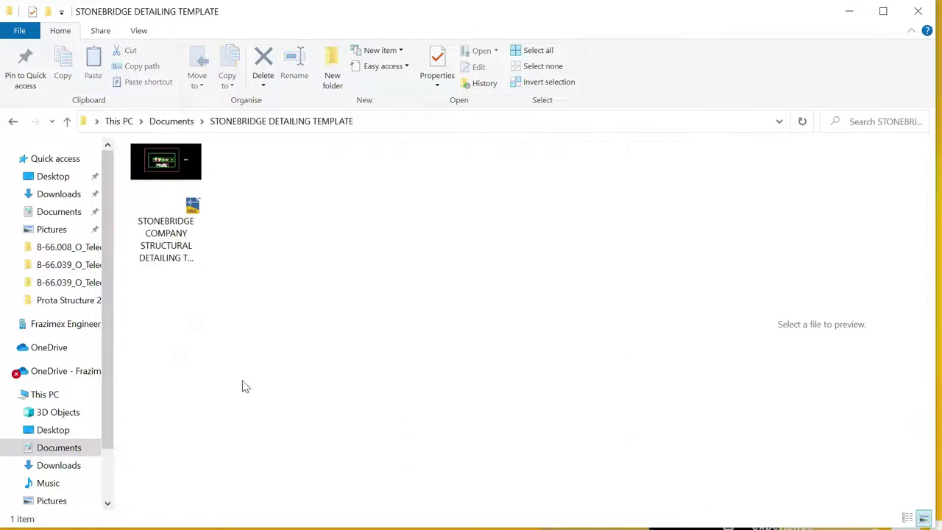
{"action": "double_click", "coordinate": [163, 163]}
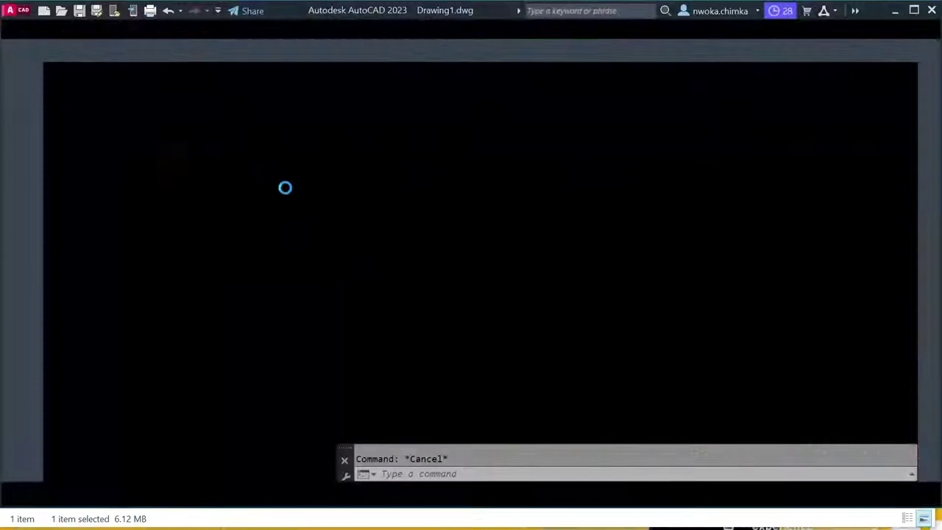
{"action": "scroll", "coordinate": [367, 170], "scroll_direction": "down", "scroll_amount": 3}
{"action": "scroll", "coordinate": [353, 173], "scroll_direction": "up", "scroll_amount": 6}
{"action": "scroll", "coordinate": [284, 184], "scroll_direction": "down", "scroll_amount": 5}
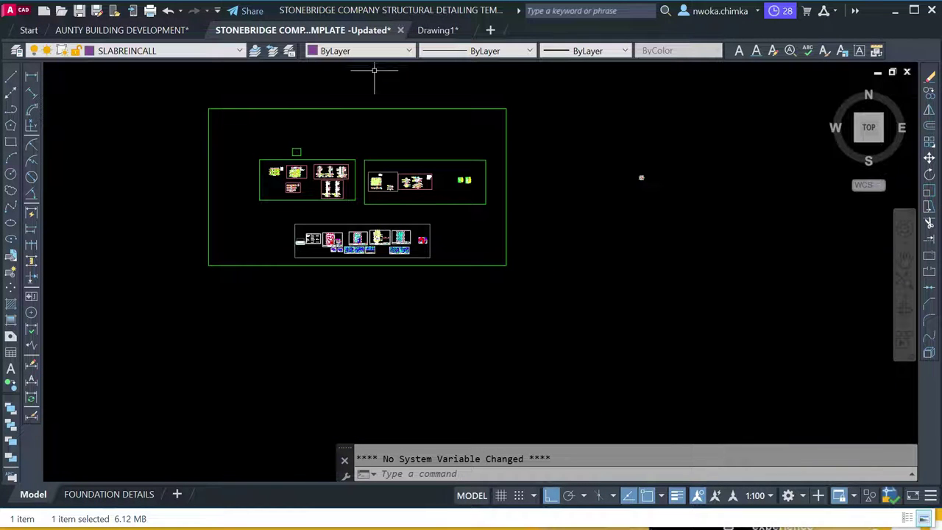
{"action": "middle_click_drag", "start_coordinate": [494, 98], "coordinate": [306, 123]}
{"action": "middle_click_drag", "start_coordinate": [389, 128], "coordinate": [206, 128]}
Return to Drawing1 and copy its complete set of structural details to the clipboard.
{"action": "left_click", "coordinate": [446, 30]}
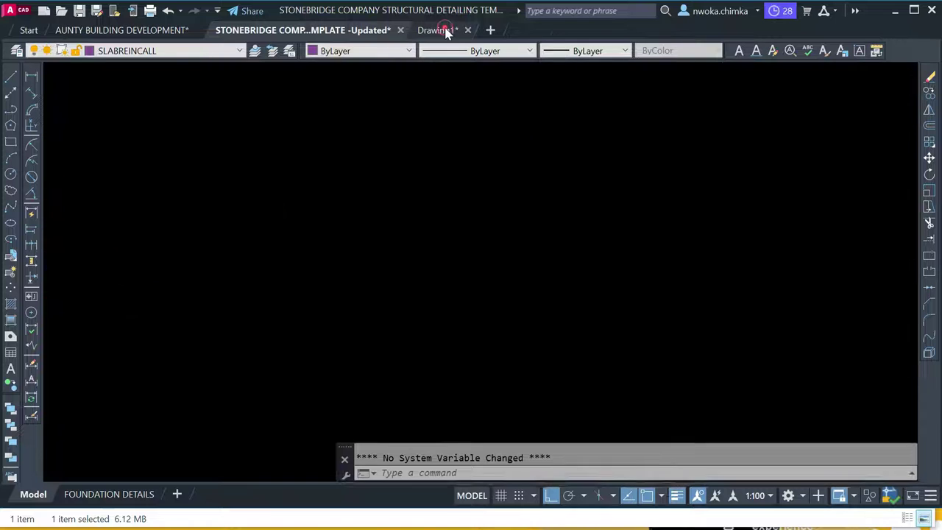
{"action": "left_click", "coordinate": [246, 101]}
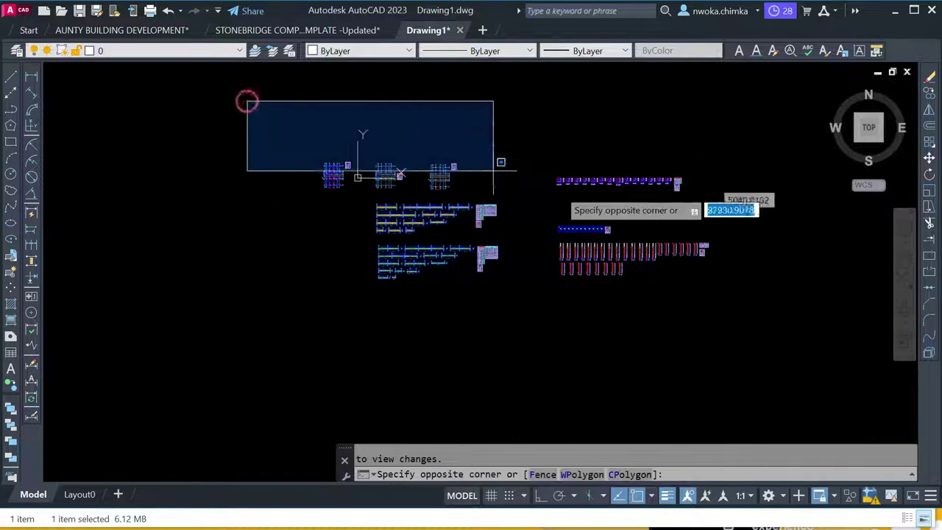
{"action": "left_click", "coordinate": [848, 343]}
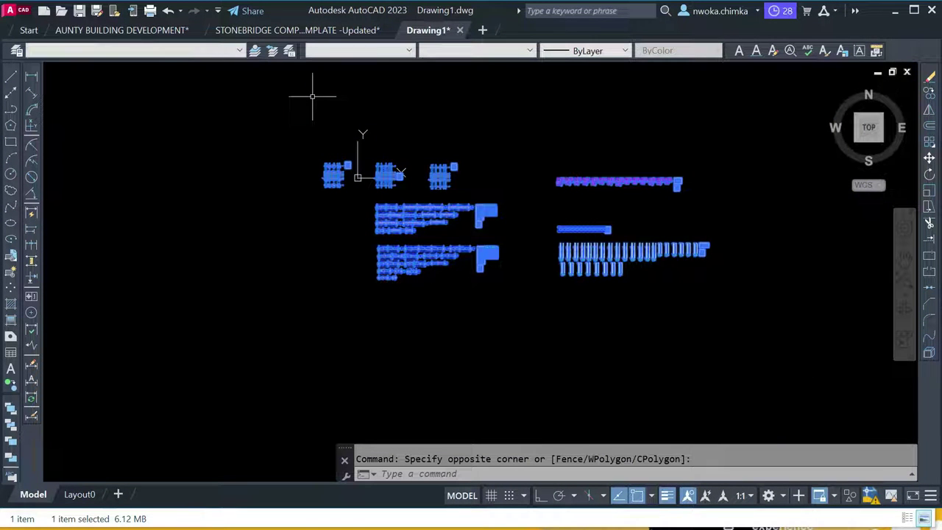
{"action": "right_click", "coordinate": [393, 141]}
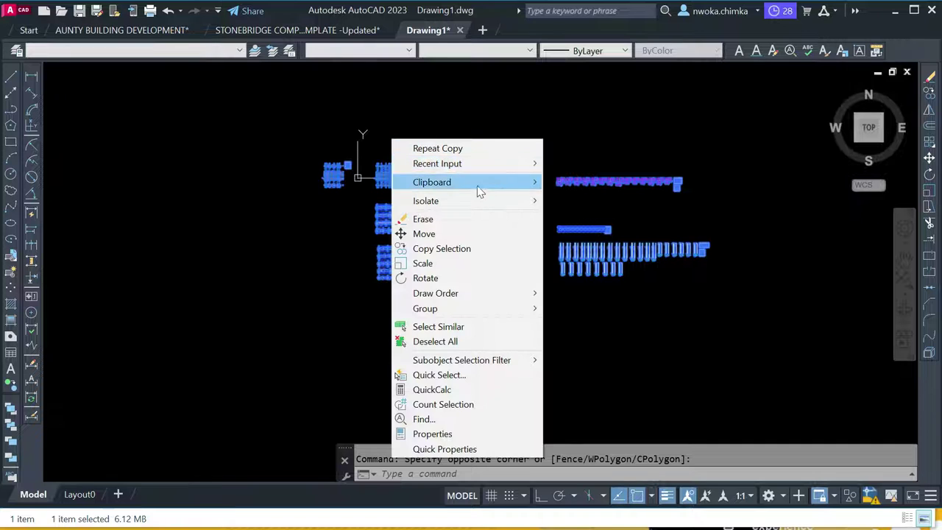
{"action": "mouse_move", "coordinate": [508, 185]}
{"action": "left_click", "coordinate": [573, 211]}
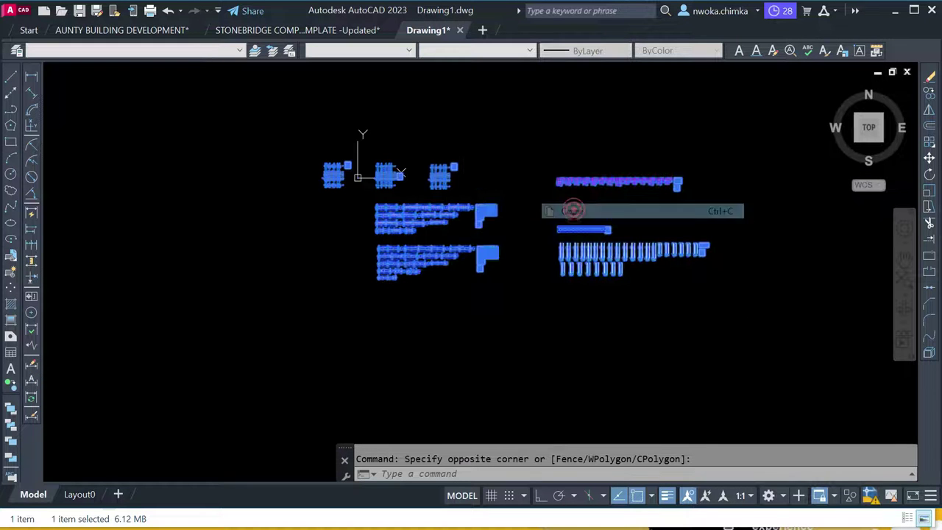
In the Stonebridge template drawing, draw a large rectangle in the empty area beside the framed sample details.
{"action": "left_click", "coordinate": [297, 30]}
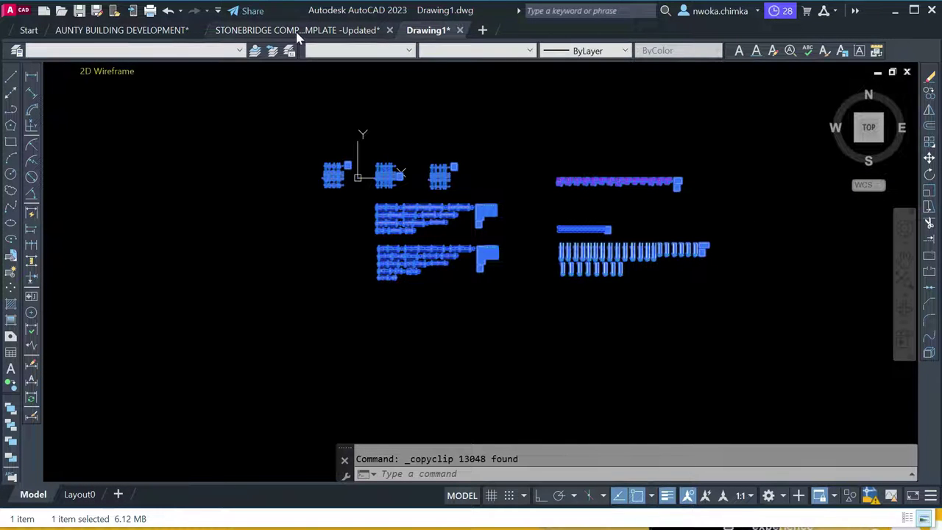
{"action": "scroll", "coordinate": [326, 205], "scroll_direction": "up", "scroll_amount": 4}
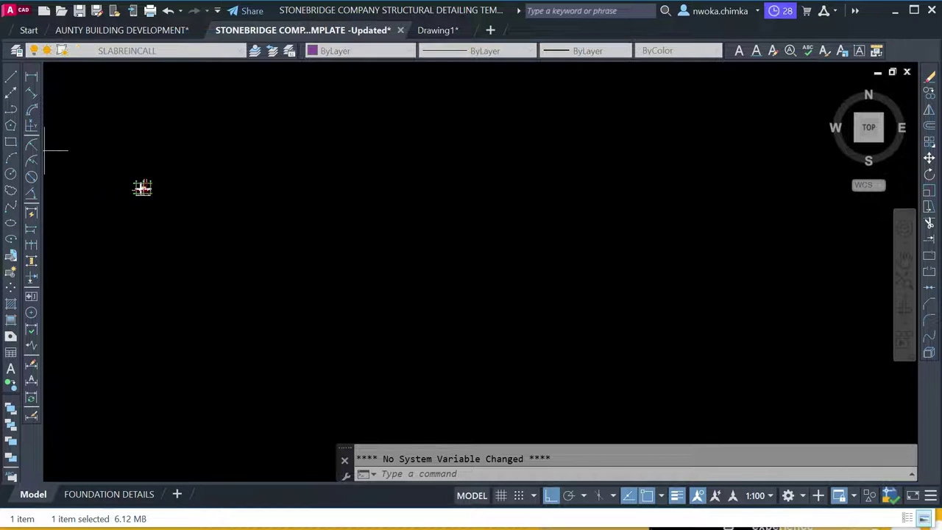
{"action": "left_click", "coordinate": [11, 142]}
{"action": "scroll", "coordinate": [222, 189], "scroll_direction": "down", "scroll_amount": 2}
{"action": "left_click", "coordinate": [242, 124]}
{"action": "scroll", "coordinate": [376, 239], "scroll_direction": "down", "scroll_amount": 1}
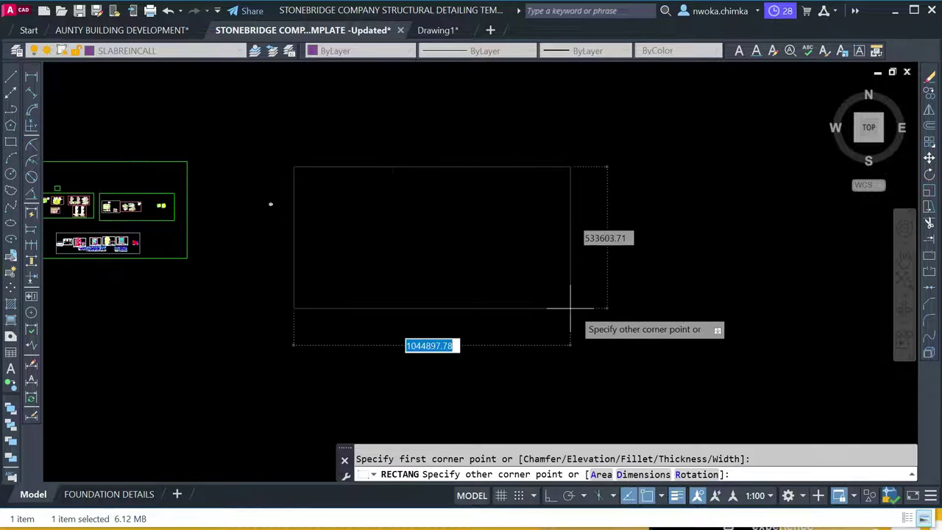
{"action": "left_click", "coordinate": [690, 413]}
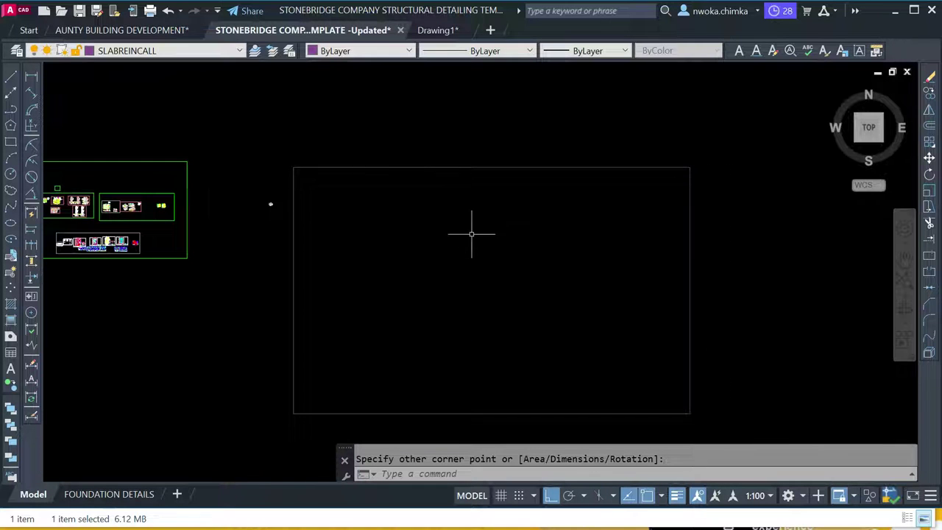
Paste the copied structural details inside the upper part of the new rectangle in the template drawing.
{"action": "middle_click_drag", "start_coordinate": [448, 220], "coordinate": [405, 149]}
{"action": "scroll", "coordinate": [440, 148], "scroll_direction": "up", "scroll_amount": 2}
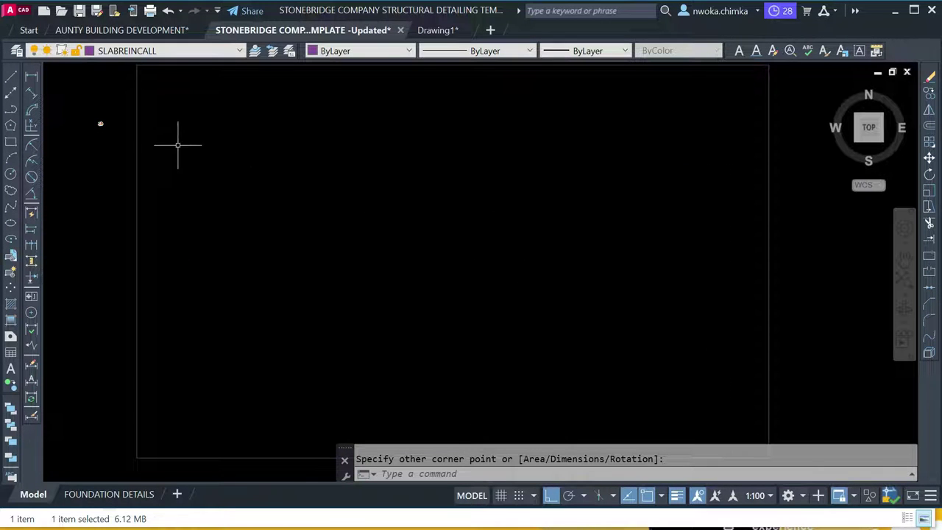
{"action": "right_click", "coordinate": [266, 110]}
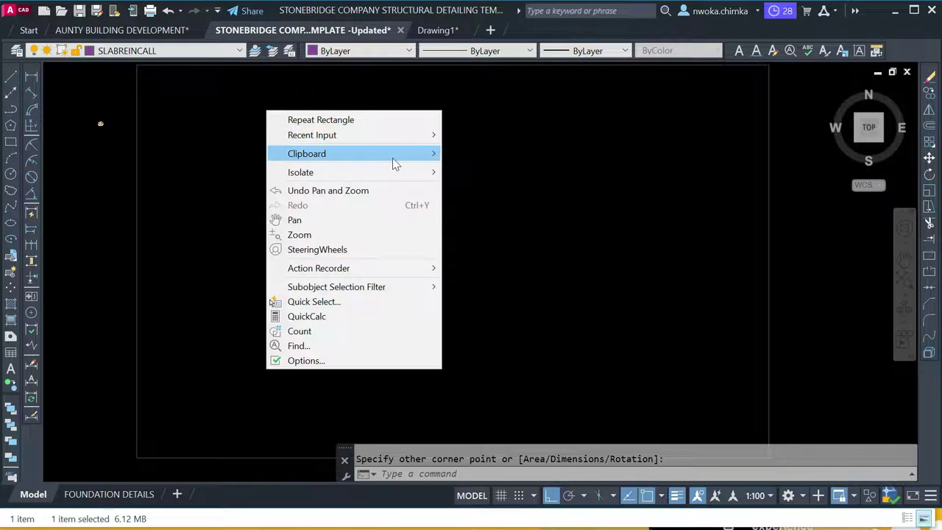
{"action": "mouse_move", "coordinate": [403, 163]}
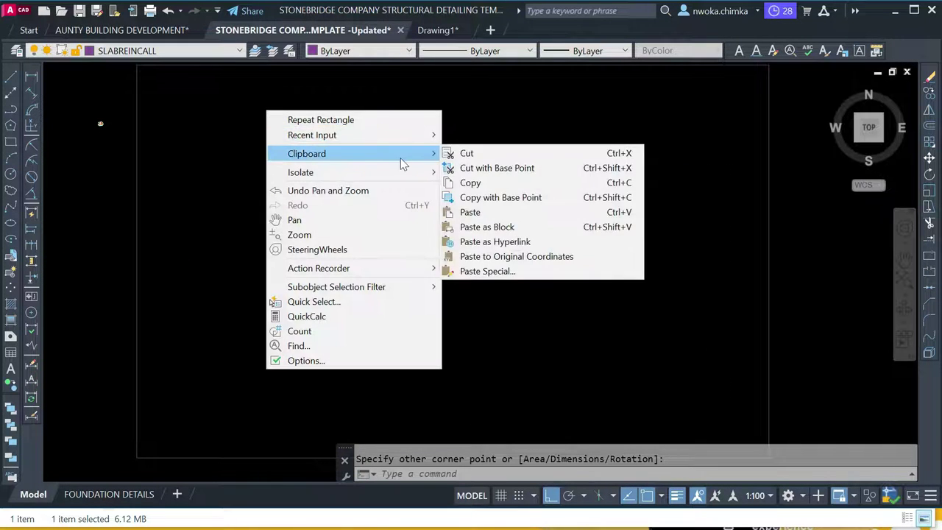
{"action": "left_click", "coordinate": [483, 215]}
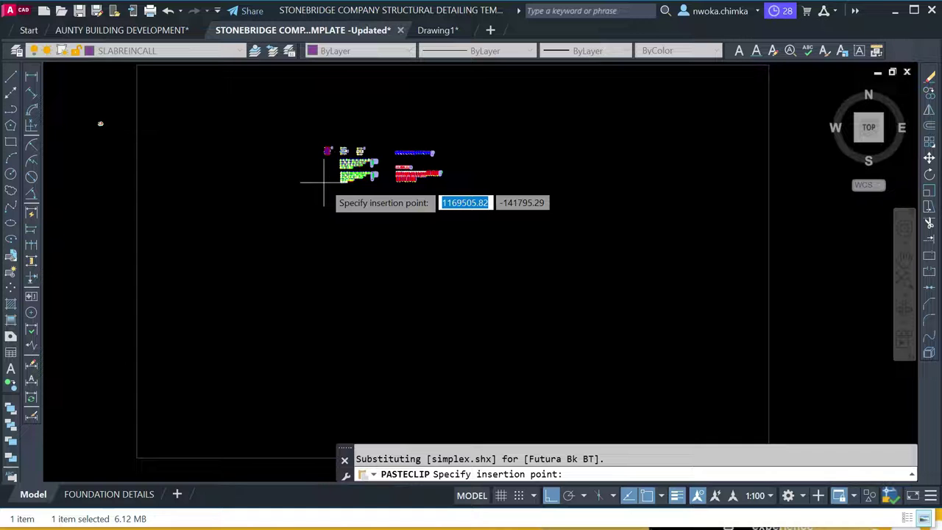
{"action": "left_click", "coordinate": [324, 183]}
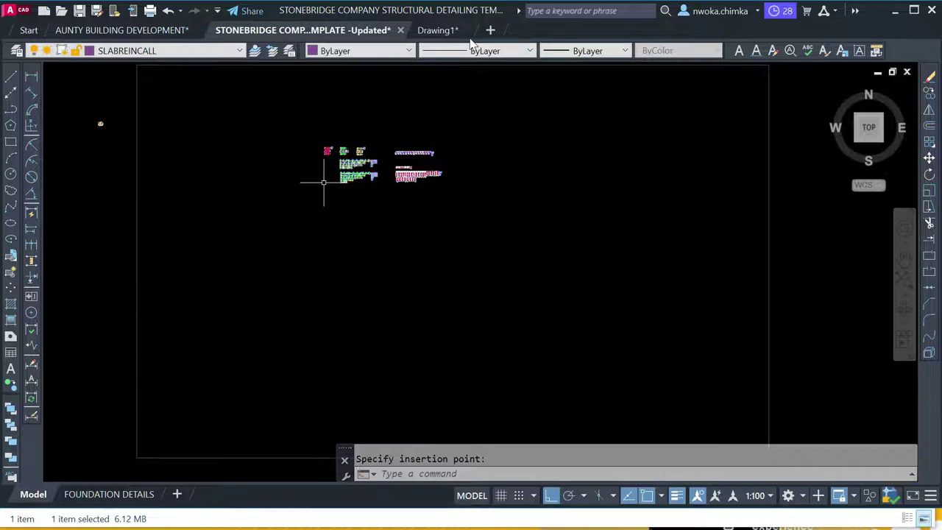
Compare the line styles, bar labels and colours of beam 1B1 in Drawing1 with its pasted copy in the template drawing.
{"action": "left_click", "coordinate": [440, 31]}
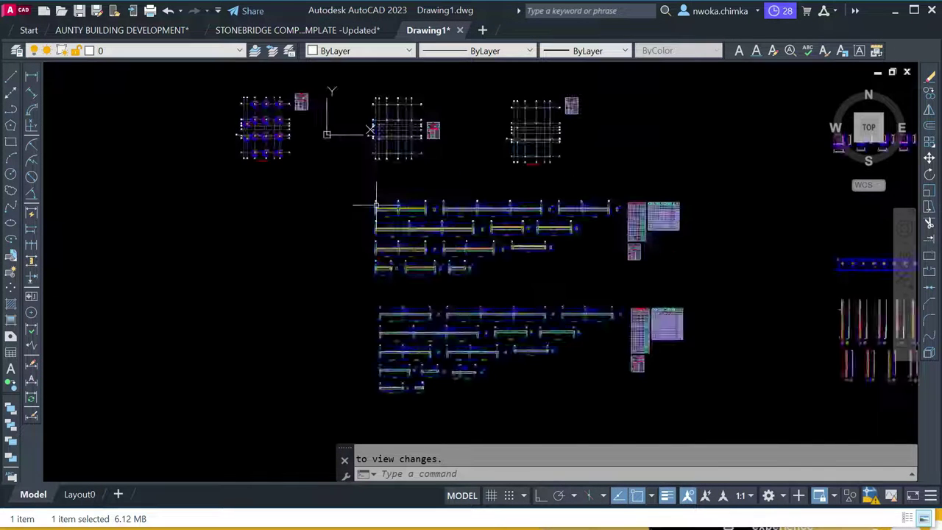
{"action": "scroll", "coordinate": [390, 224], "scroll_direction": "up", "scroll_amount": 5}
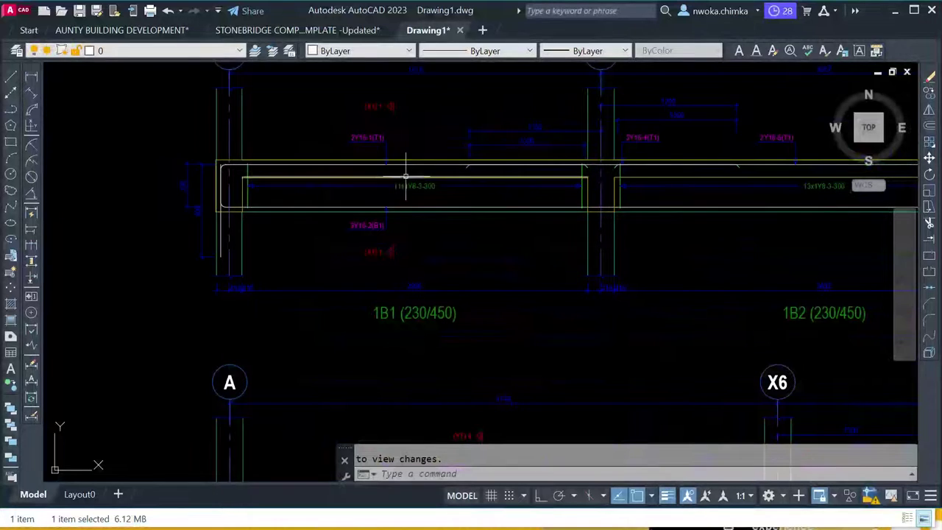
{"action": "scroll", "coordinate": [444, 156], "scroll_direction": "up", "scroll_amount": 4}
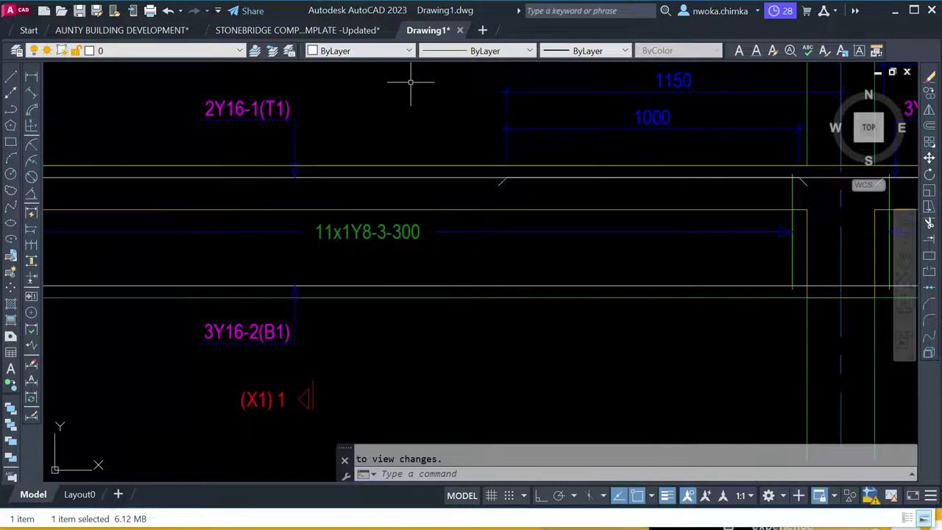
{"action": "left_click", "coordinate": [302, 30]}
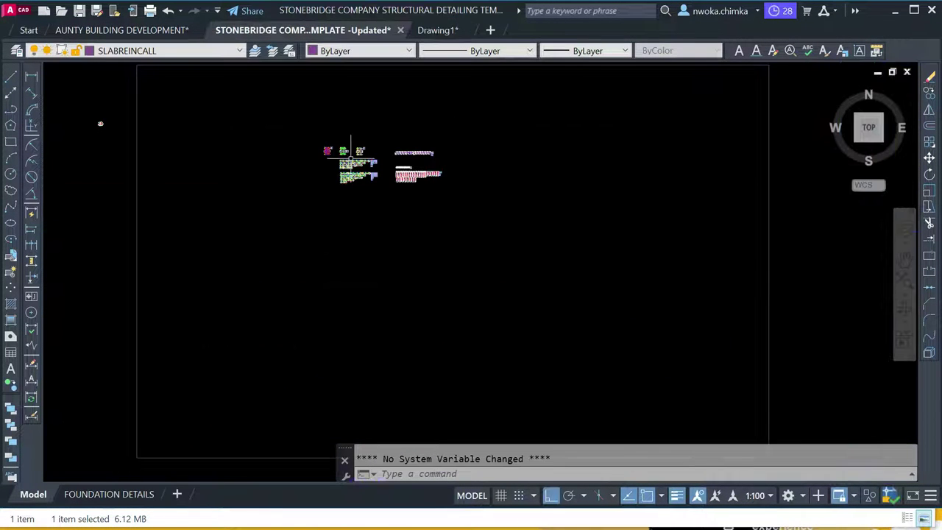
{"action": "scroll", "coordinate": [324, 145], "scroll_direction": "up", "scroll_amount": 10}
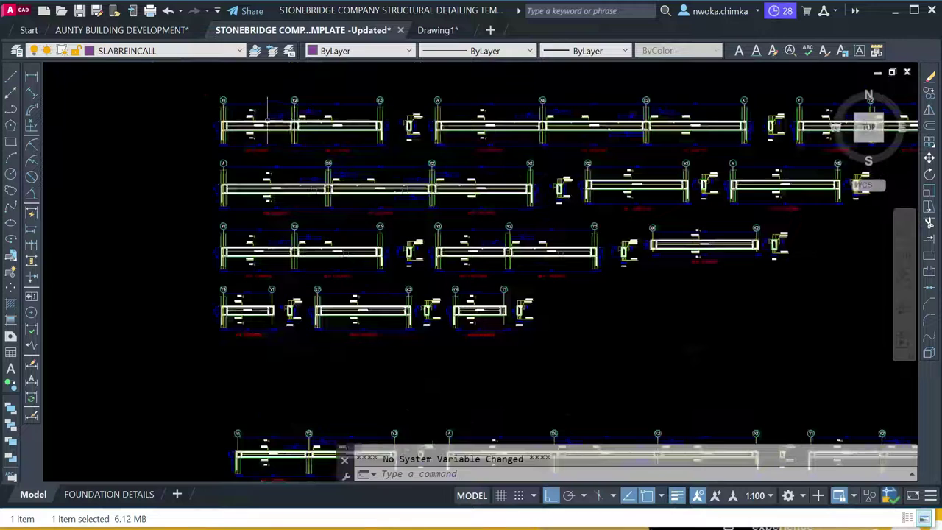
{"action": "middle_click_drag", "start_coordinate": [324, 144], "coordinate": [243, 195]}
{"action": "scroll", "coordinate": [243, 195], "scroll_direction": "down", "scroll_amount": 3}
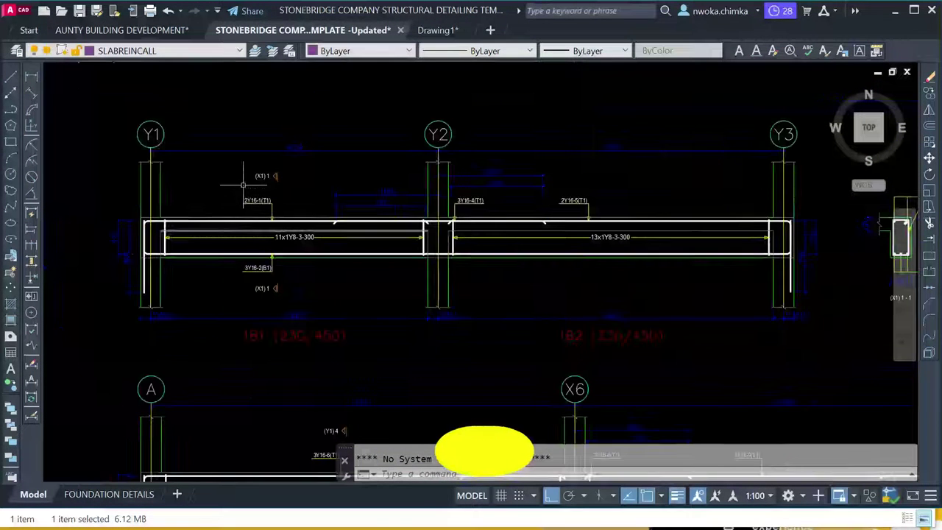
{"action": "left_click", "coordinate": [434, 29]}
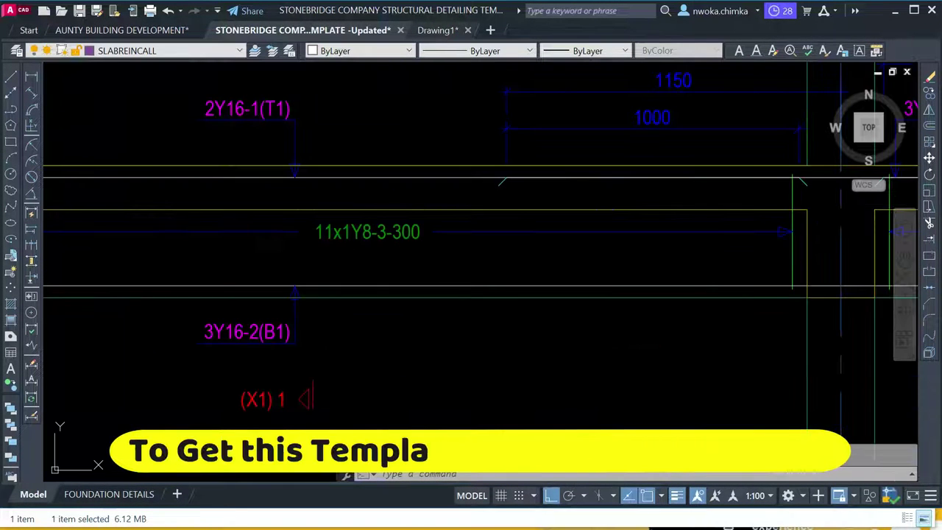
{"action": "left_click", "coordinate": [351, 35]}
{"action": "scroll", "coordinate": [368, 243], "scroll_direction": "up", "scroll_amount": 4}
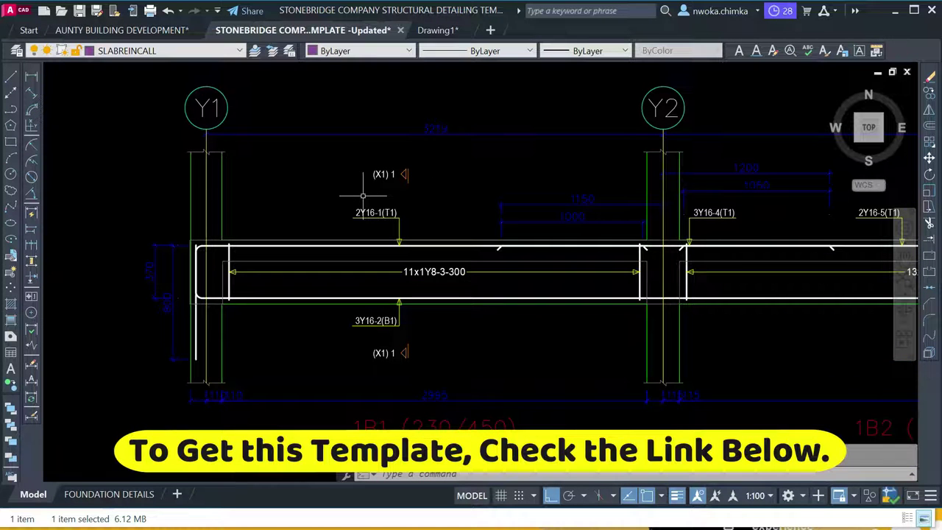
{"action": "scroll", "coordinate": [370, 169], "scroll_direction": "down", "scroll_amount": 2}
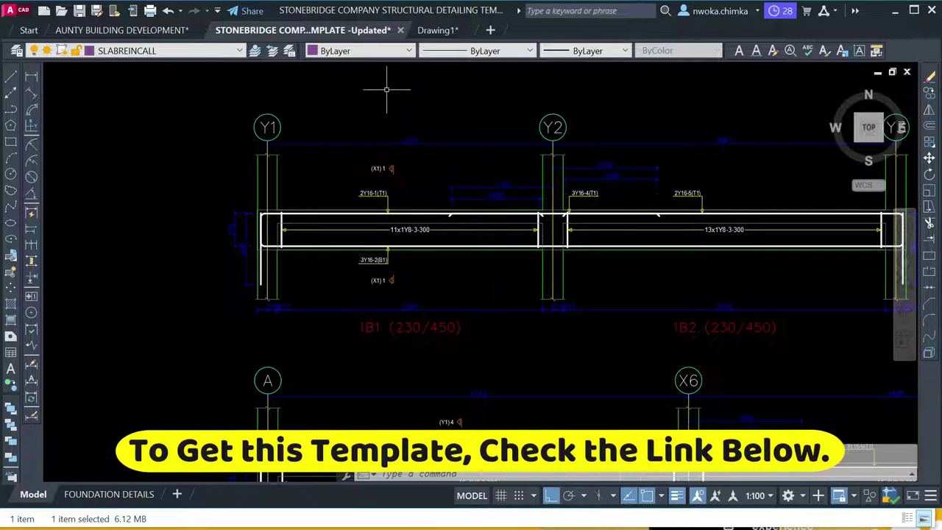
Switch to Drawing1 and copy its complete set of plans, beam, column and schedule details to the clipboard.
{"action": "scroll", "coordinate": [437, 150], "scroll_direction": "down", "scroll_amount": 8}
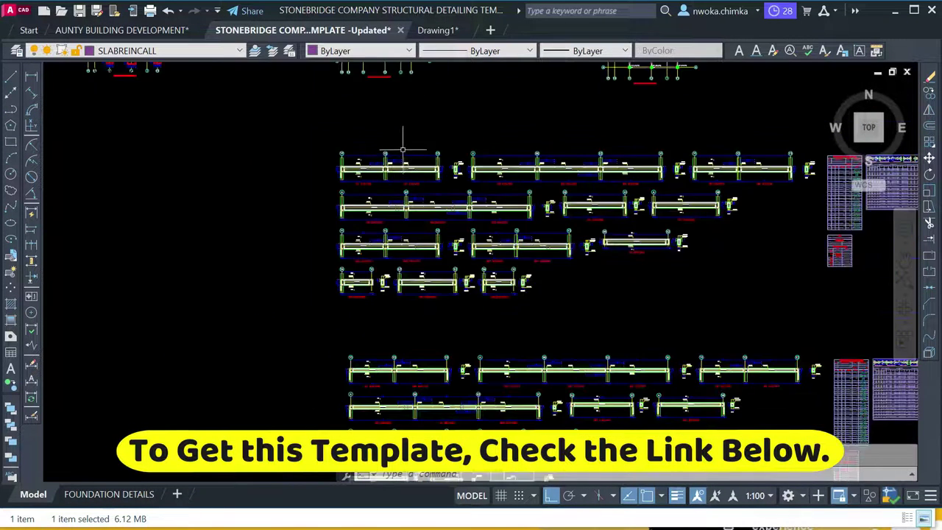
{"action": "left_click", "coordinate": [435, 30]}
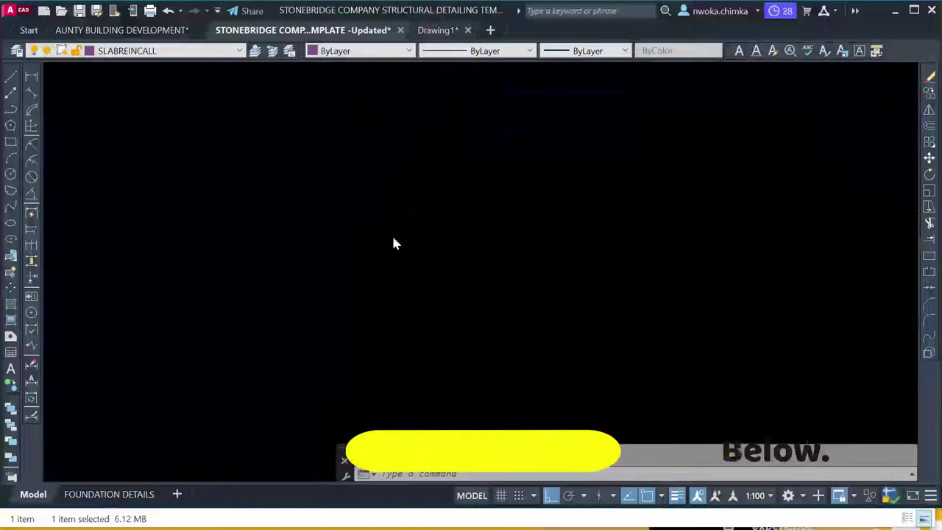
{"action": "scroll", "coordinate": [409, 214], "scroll_direction": "down", "scroll_amount": 6}
{"action": "left_click", "coordinate": [267, 115]}
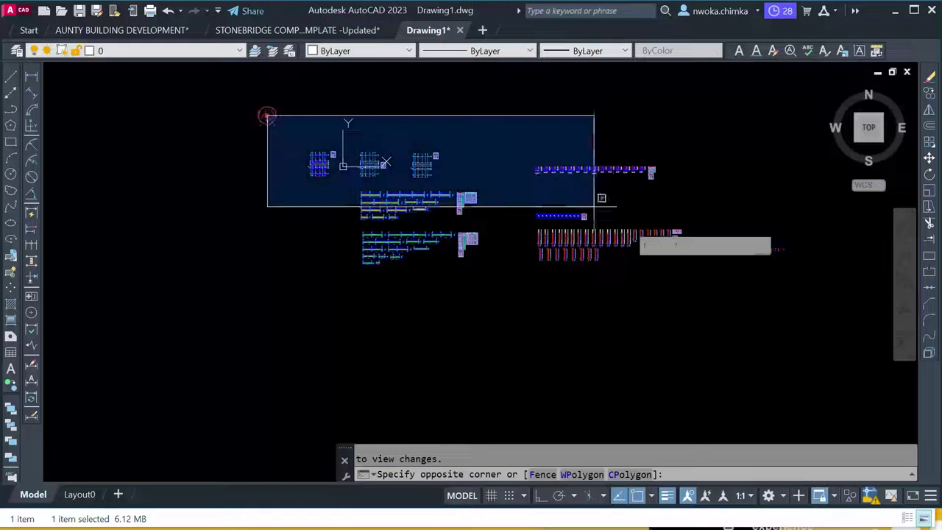
{"action": "left_click", "coordinate": [771, 337]}
{"action": "right_click", "coordinate": [414, 209]}
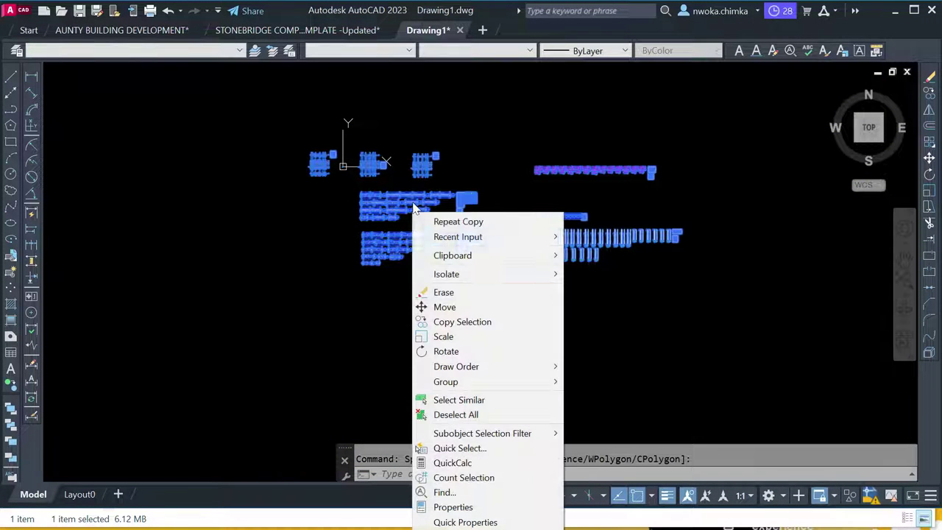
{"action": "mouse_move", "coordinate": [499, 253]}
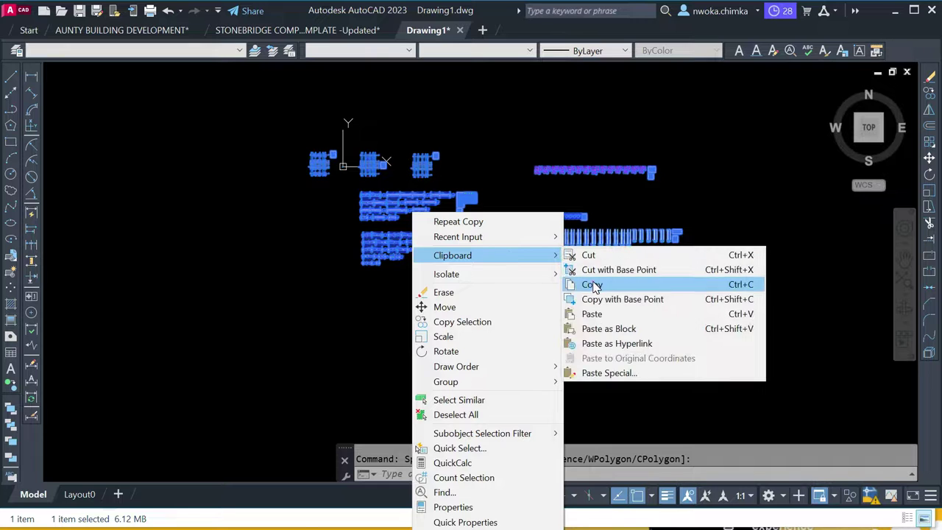
{"action": "left_click", "coordinate": [593, 281]}
In the Stonebridge template drawing, draw a second large rectangle in the empty area beside the one framing the pasted details.
{"action": "left_click", "coordinate": [286, 31]}
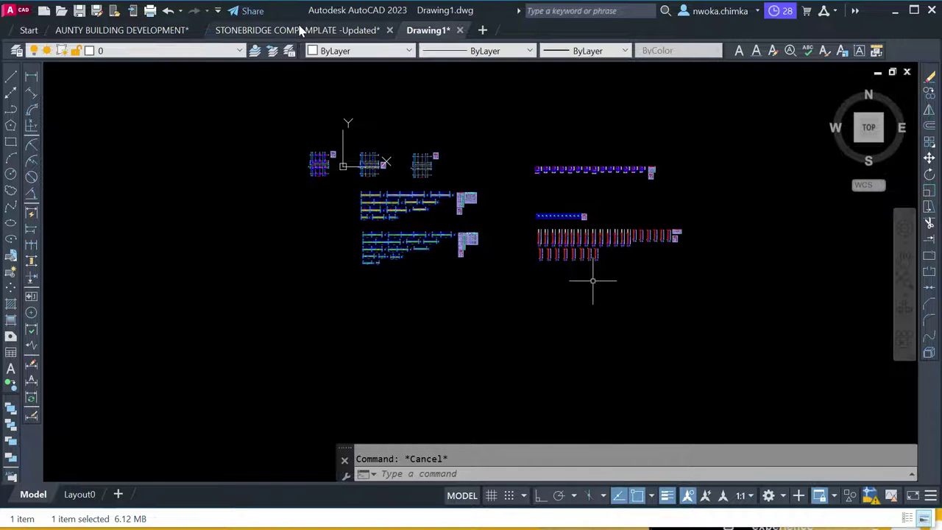
{"action": "scroll", "coordinate": [257, 199], "scroll_direction": "down", "scroll_amount": 2}
{"action": "scroll", "coordinate": [339, 146], "scroll_direction": "down", "scroll_amount": 2}
{"action": "middle_click_drag", "start_coordinate": [508, 186], "coordinate": [358, 195]}
{"action": "left_click", "coordinate": [11, 141]}
{"action": "left_click", "coordinate": [341, 134]}
{"action": "left_click", "coordinate": [634, 319]}
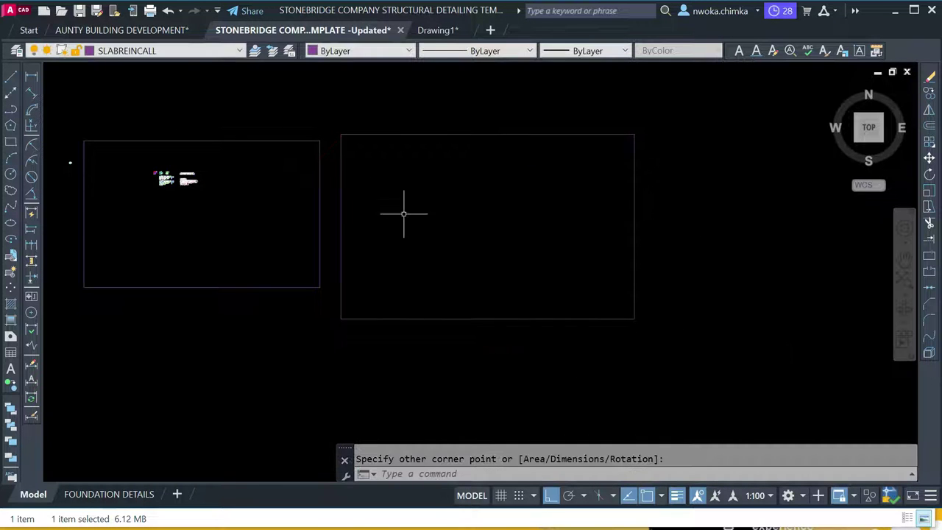
Paste the copied structural details into the middle of the new rectangle.
{"action": "scroll", "coordinate": [393, 180], "scroll_direction": "up", "scroll_amount": 2}
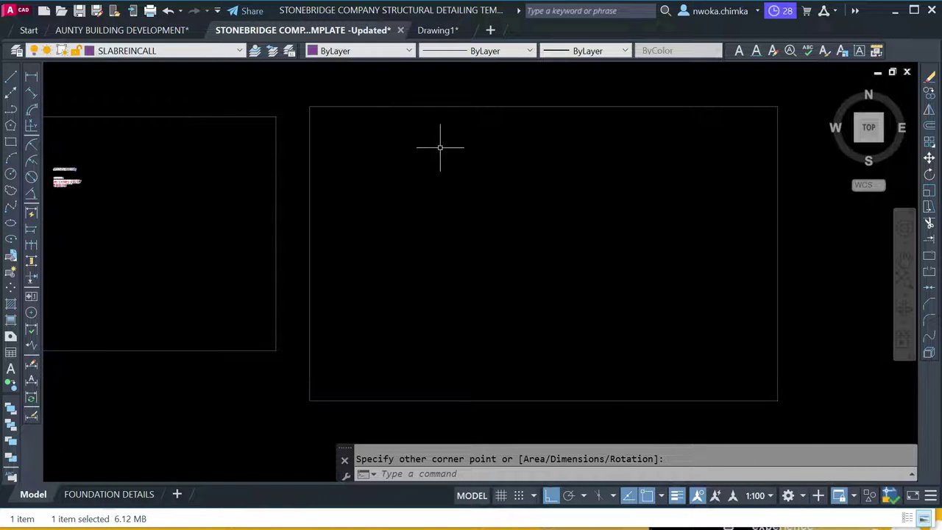
{"action": "right_click", "coordinate": [440, 147]}
{"action": "mouse_move", "coordinate": [537, 195]}
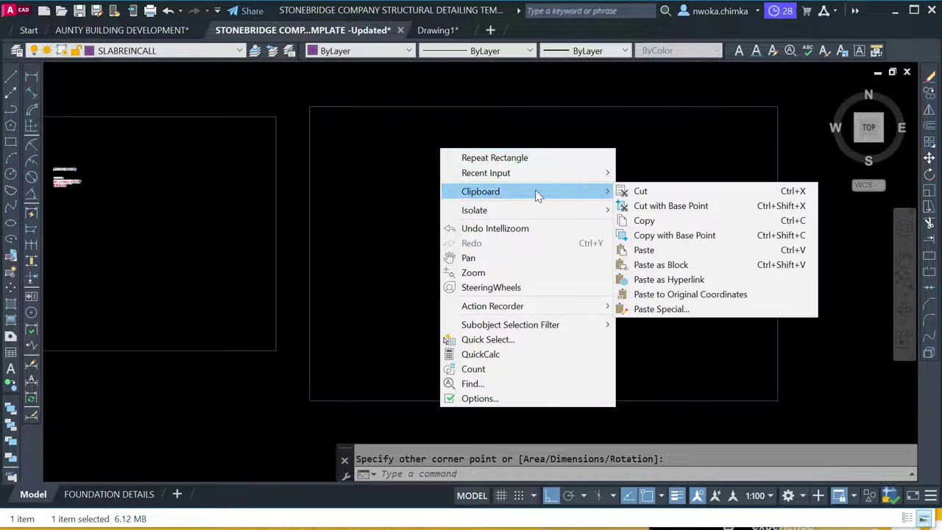
{"action": "left_click", "coordinate": [662, 250]}
{"action": "left_click", "coordinate": [487, 249]}
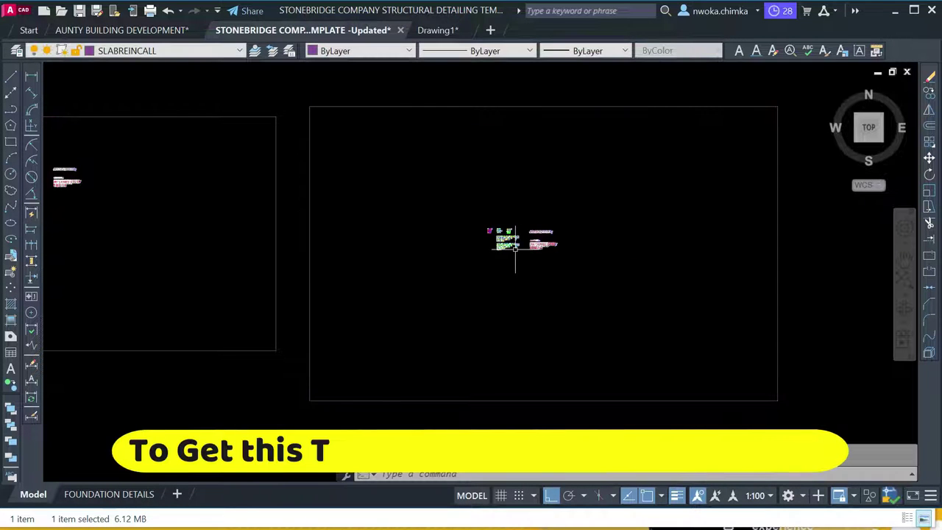
Examine the newly pasted foundation plan, floor plans and beam details, especially the bars and labels of beams 1B1 and 1B2.
{"action": "scroll", "coordinate": [464, 188], "scroll_direction": "up", "scroll_amount": 8}
{"action": "scroll", "coordinate": [464, 188], "scroll_direction": "up", "scroll_amount": 10}
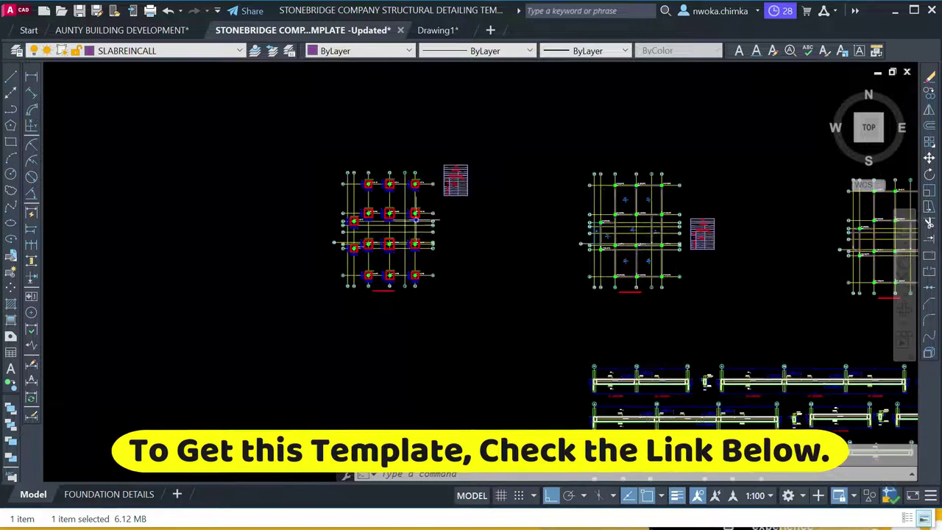
{"action": "scroll", "coordinate": [256, 126], "scroll_direction": "down", "scroll_amount": 12}
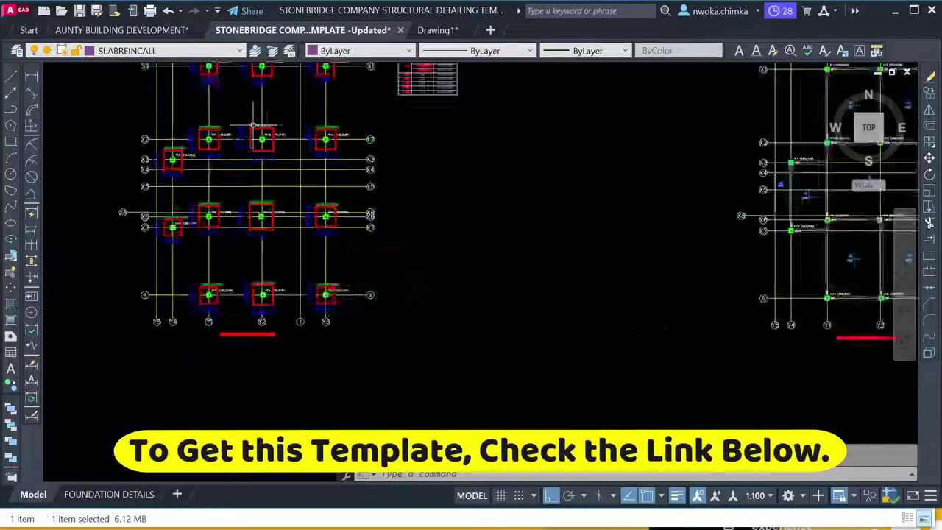
{"action": "scroll", "coordinate": [404, 125], "scroll_direction": "up", "scroll_amount": 9}
{"action": "scroll", "coordinate": [442, 200], "scroll_direction": "up", "scroll_amount": 1}
{"action": "middle_click_drag", "start_coordinate": [377, 203], "coordinate": [376, 507]}
{"action": "middle_click_drag", "start_coordinate": [406, 102], "coordinate": [413, 226]}
{"action": "scroll", "coordinate": [294, 212], "scroll_direction": "down", "scroll_amount": 4}
{"action": "middle_click_drag", "start_coordinate": [346, 311], "coordinate": [344, 166]}
{"action": "scroll", "coordinate": [344, 166], "scroll_direction": "down", "scroll_amount": 2}
{"action": "middle_click_drag", "start_coordinate": [340, 231], "coordinate": [329, 160]}
{"action": "scroll", "coordinate": [329, 160], "scroll_direction": "up", "scroll_amount": 1}
{"action": "scroll", "coordinate": [330, 160], "scroll_direction": "up", "scroll_amount": 6}
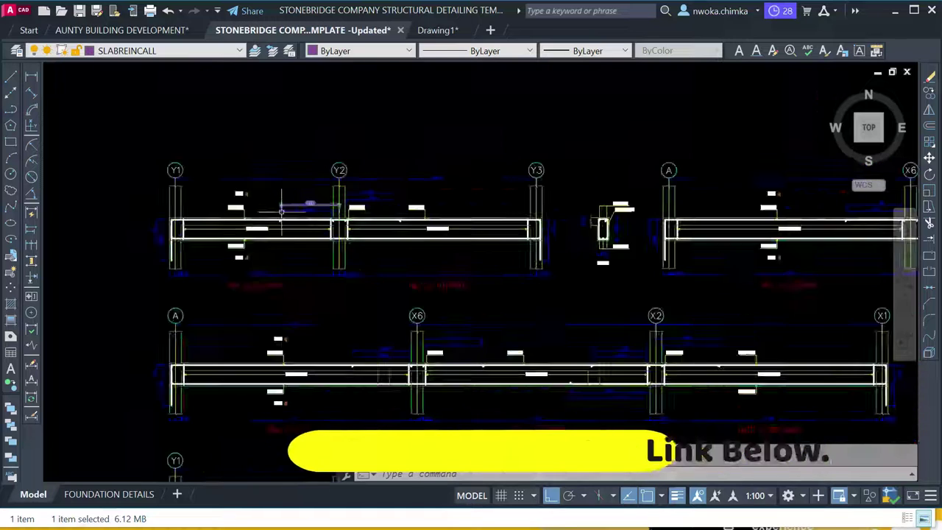
{"action": "scroll", "coordinate": [292, 282], "scroll_direction": "down", "scroll_amount": 2}
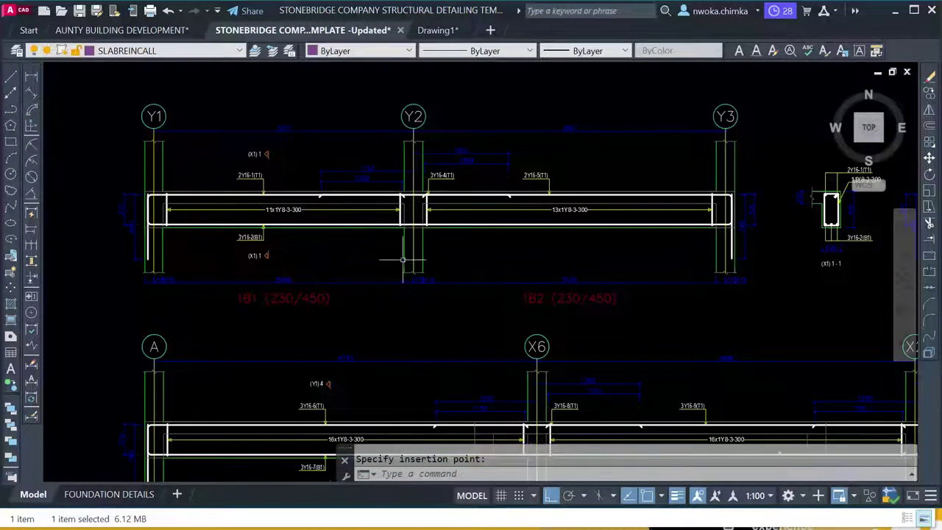
Inspect the original beams 1B1 and 1B2 in Drawing1, checking their bar labels, colours and line weights against the pasted copy.
{"action": "left_click", "coordinate": [440, 31]}
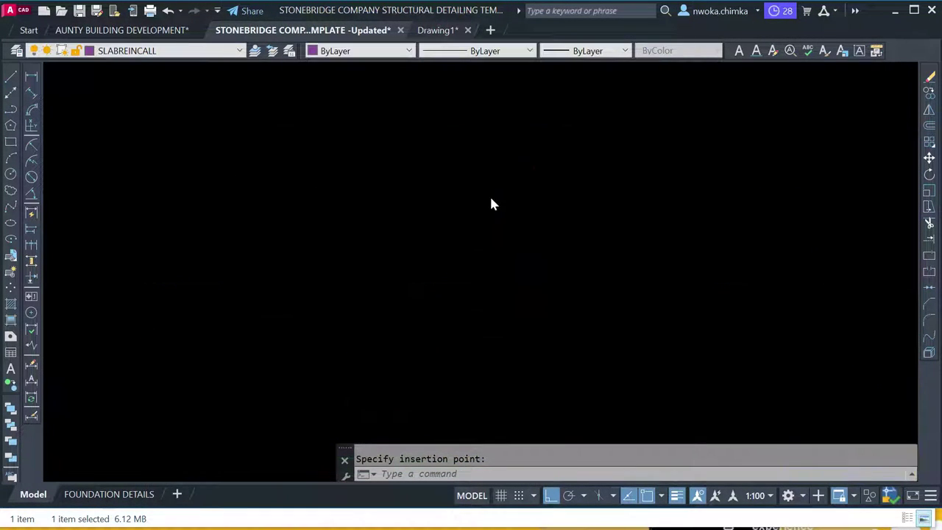
{"action": "scroll", "coordinate": [372, 180], "scroll_direction": "up", "scroll_amount": 5}
{"action": "middle_click_drag", "start_coordinate": [371, 180], "coordinate": [364, 213]}
{"action": "scroll", "coordinate": [332, 242], "scroll_direction": "up", "scroll_amount": 1}
{"action": "scroll", "coordinate": [188, 204], "scroll_direction": "up", "scroll_amount": 1}
{"action": "middle_click_drag", "start_coordinate": [189, 205], "coordinate": [334, 225]}
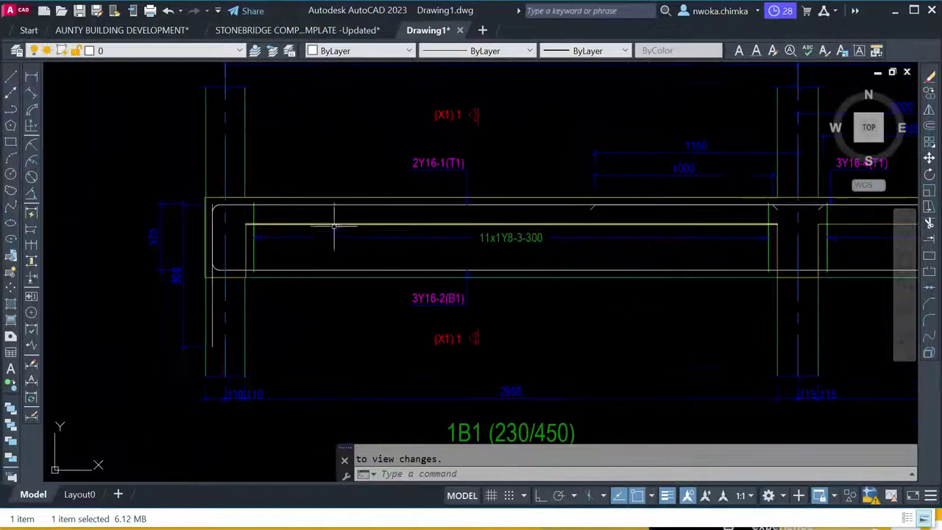
{"action": "scroll", "coordinate": [336, 220], "scroll_direction": "down", "scroll_amount": 1}
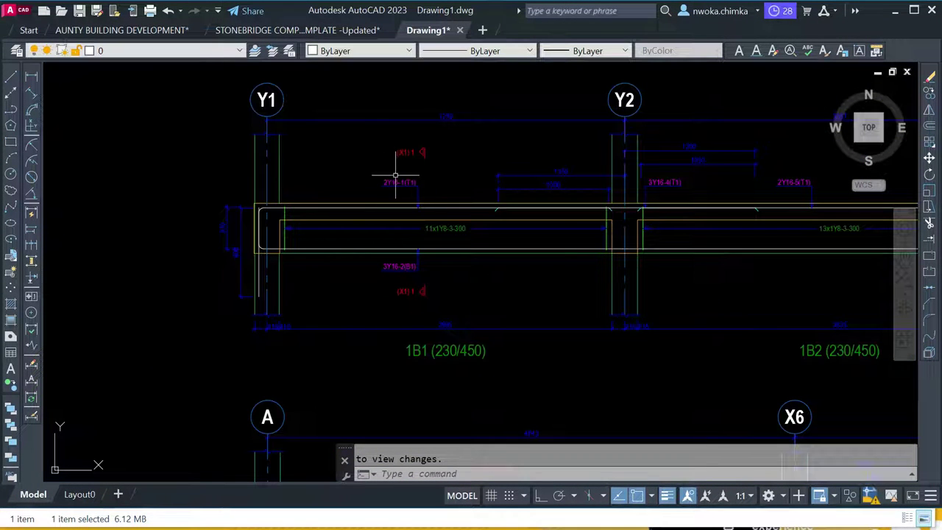
{"action": "scroll", "coordinate": [447, 162], "scroll_direction": "down", "scroll_amount": 2}
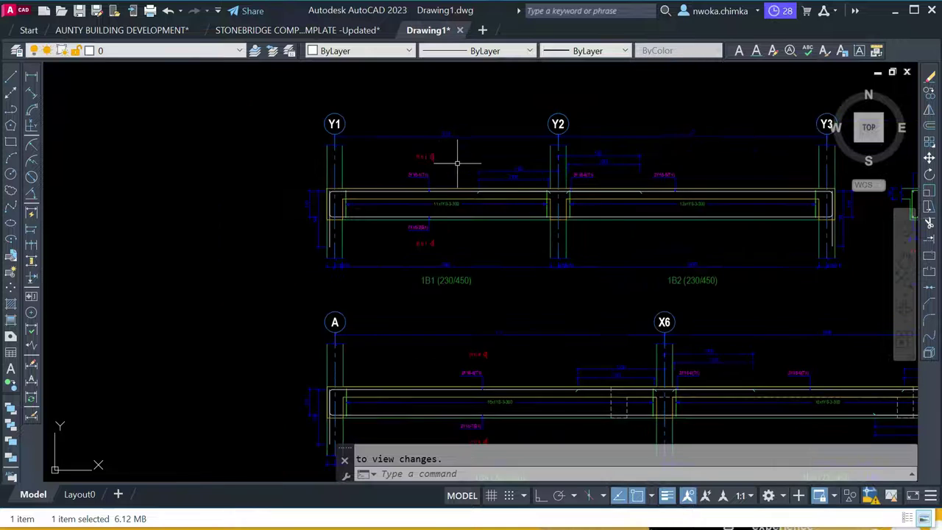
{"action": "middle_click_drag", "start_coordinate": [459, 154], "coordinate": [404, 191]}
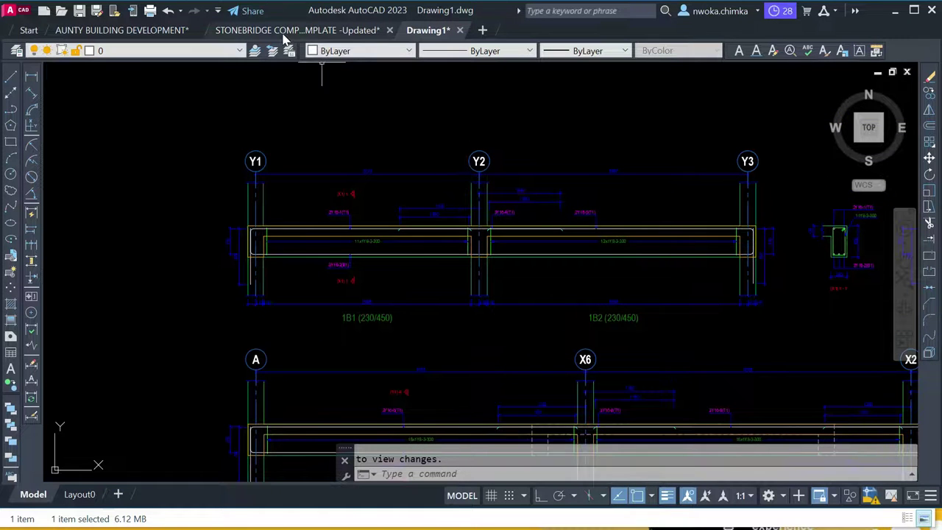
{"action": "scroll", "coordinate": [510, 213], "scroll_direction": "up", "scroll_amount": 2}
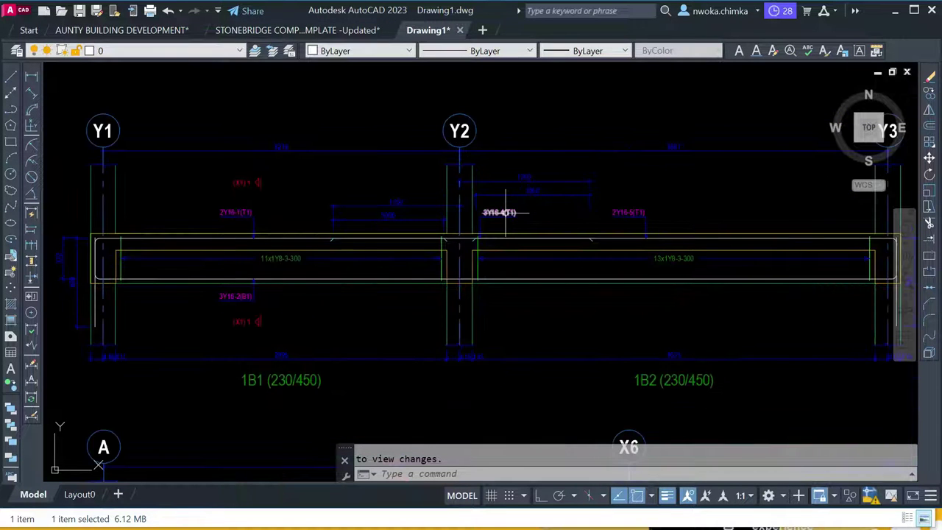
{"action": "scroll", "coordinate": [540, 240], "scroll_direction": "down", "scroll_amount": 2}
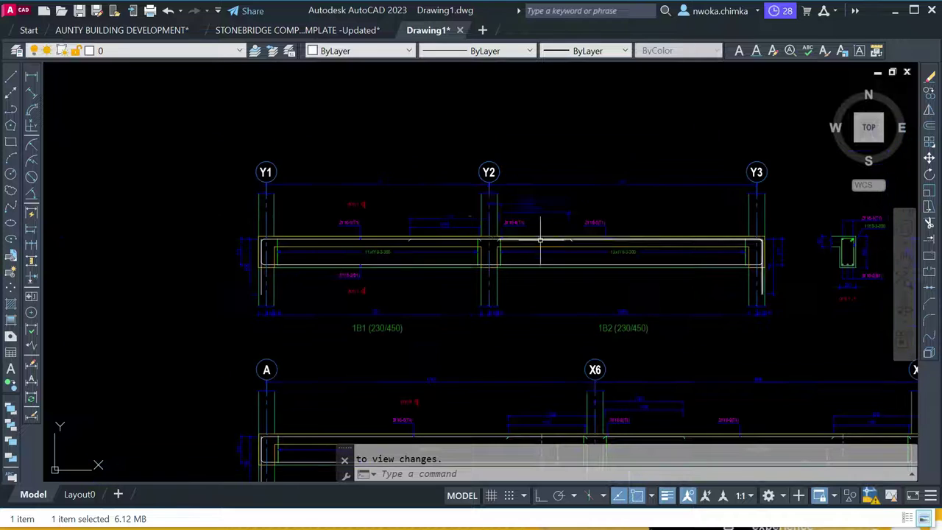
In the template's FOUNDATION DETAILS layout, reframe the sheet's viewport on the pasted details of beams 1B1 and 1B2.
{"action": "left_click", "coordinate": [313, 33]}
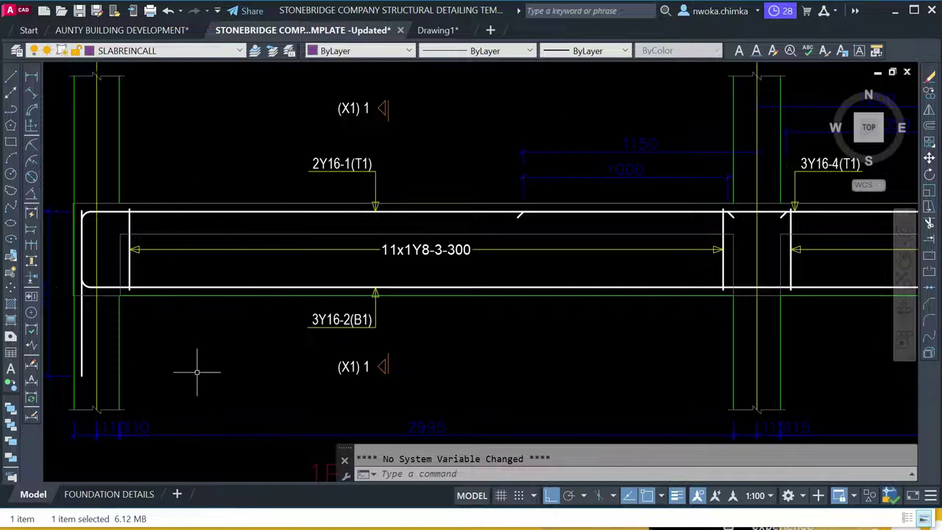
{"action": "left_click", "coordinate": [101, 494]}
{"action": "scroll", "coordinate": [346, 250], "scroll_direction": "up", "scroll_amount": 6}
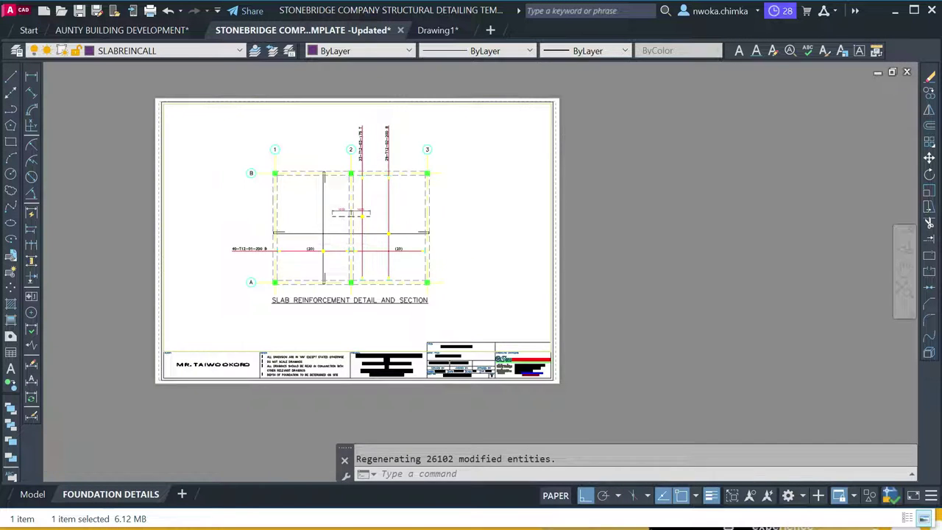
{"action": "scroll", "coordinate": [204, 257], "scroll_direction": "down", "scroll_amount": 7}
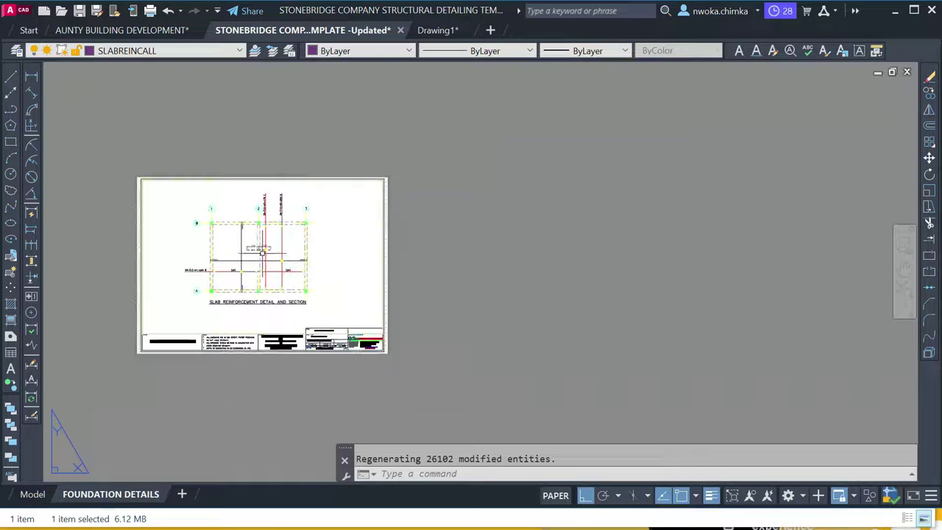
{"action": "scroll", "coordinate": [294, 239], "scroll_direction": "up", "scroll_amount": 2}
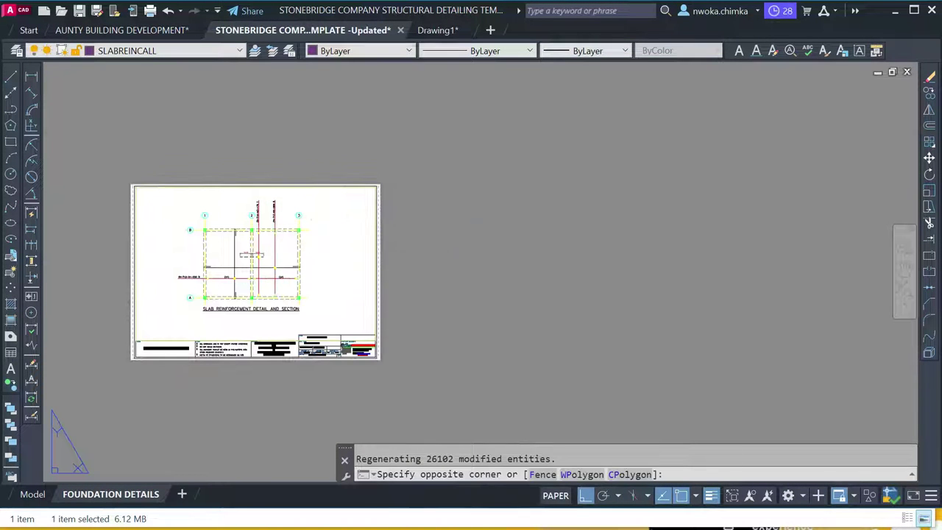
{"action": "double_click", "coordinate": [250, 254]}
{"action": "scroll", "coordinate": [241, 252], "scroll_direction": "down", "scroll_amount": 5}
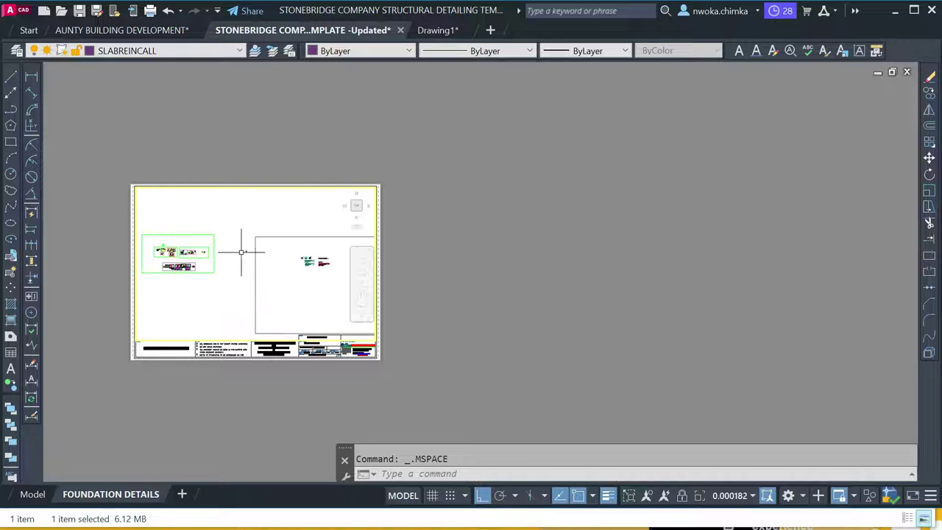
{"action": "scroll", "coordinate": [259, 255], "scroll_direction": "up", "scroll_amount": 10}
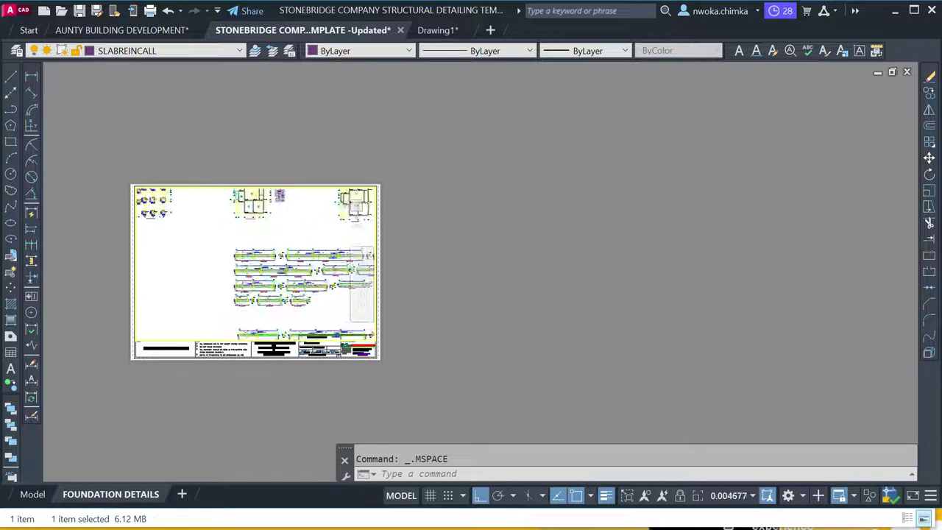
{"action": "scroll", "coordinate": [222, 248], "scroll_direction": "up", "scroll_amount": 8}
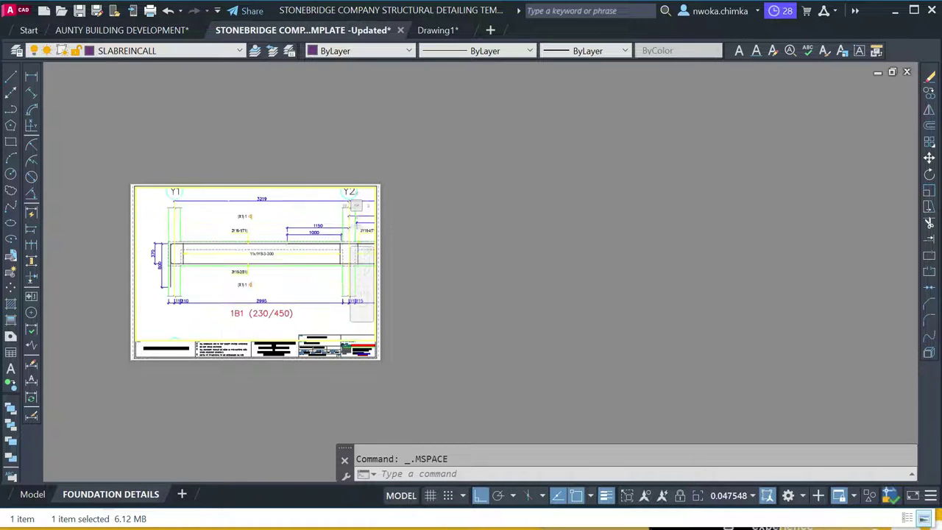
{"action": "scroll", "coordinate": [252, 257], "scroll_direction": "down", "scroll_amount": 3}
{"action": "mouse_move", "coordinate": [293, 252]}
{"action": "middle_mouse_down"}
{"action": "mouse_move", "coordinate": [246, 254]}
{"action": "mouse_move", "coordinate": [242, 245]}
{"action": "middle_mouse_up"}
{"action": "double_click", "coordinate": [431, 202]}
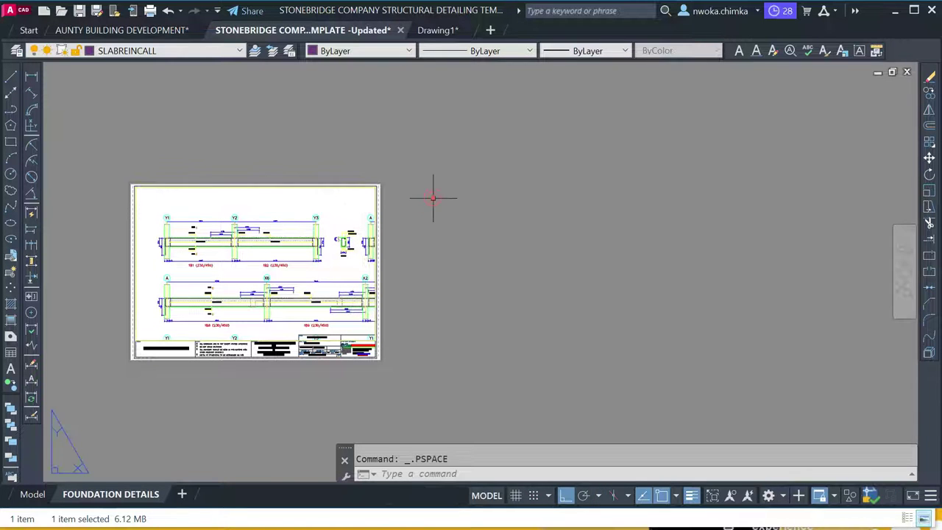
Compare beams 1B1 and 1B2 as presented on the layout sheet with the beam details and schedules in Drawing1.
{"action": "scroll", "coordinate": [196, 255], "scroll_direction": "up", "scroll_amount": 4}
{"action": "mouse_move", "coordinate": [214, 213]}
{"action": "middle_mouse_down"}
{"action": "mouse_move", "coordinate": [326, 242]}
{"action": "mouse_move", "coordinate": [310, 267]}
{"action": "middle_mouse_up"}
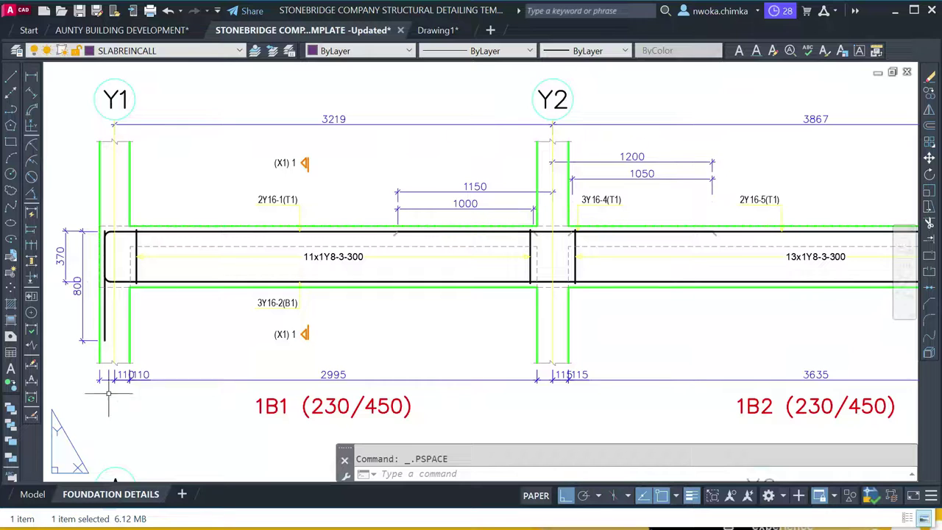
{"action": "left_click", "coordinate": [31, 496]}
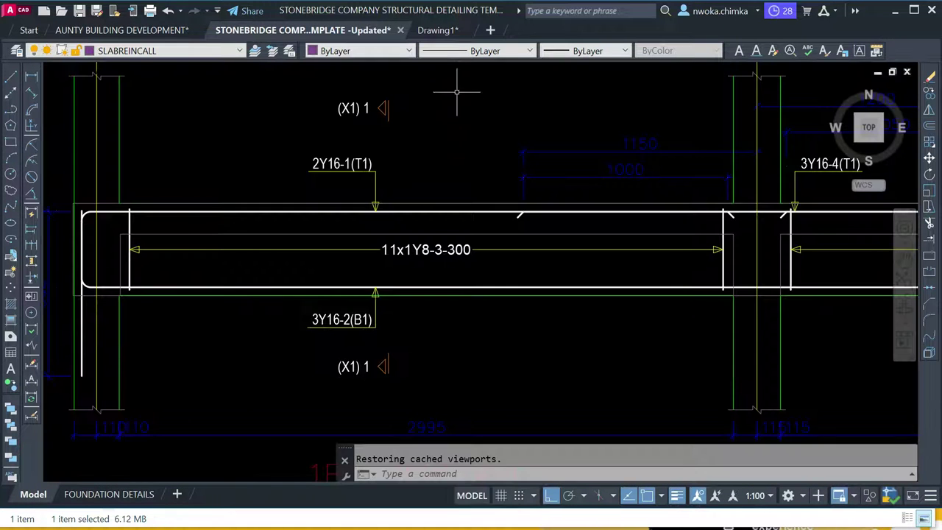
{"action": "left_click", "coordinate": [446, 34]}
{"action": "scroll", "coordinate": [457, 214], "scroll_direction": "up", "scroll_amount": 3}
{"action": "scroll", "coordinate": [371, 206], "scroll_direction": "down", "scroll_amount": 3}
{"action": "scroll", "coordinate": [792, 246], "scroll_direction": "up", "scroll_amount": 4}
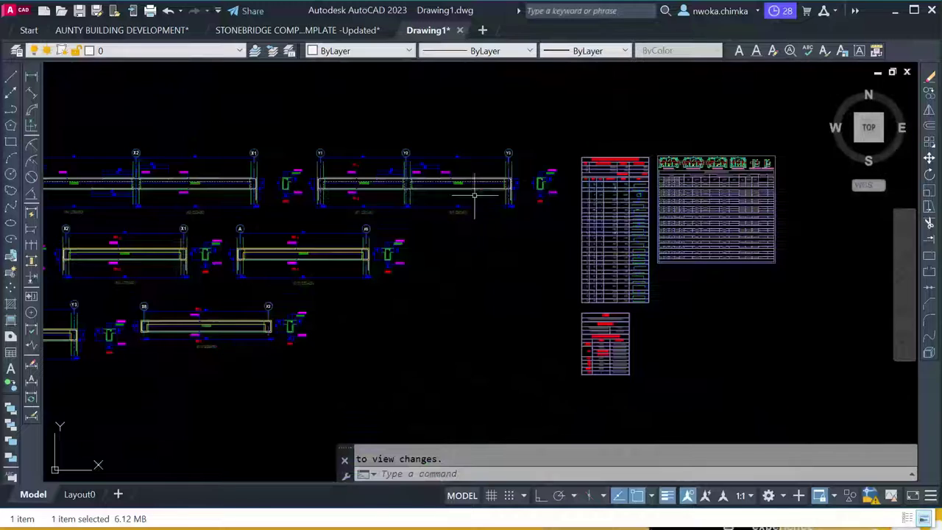
{"action": "scroll", "coordinate": [463, 184], "scroll_direction": "down", "scroll_amount": 2}
Return to the template drawing and review its pasted beam details and floor plans in model space.
{"action": "left_click", "coordinate": [308, 29]}
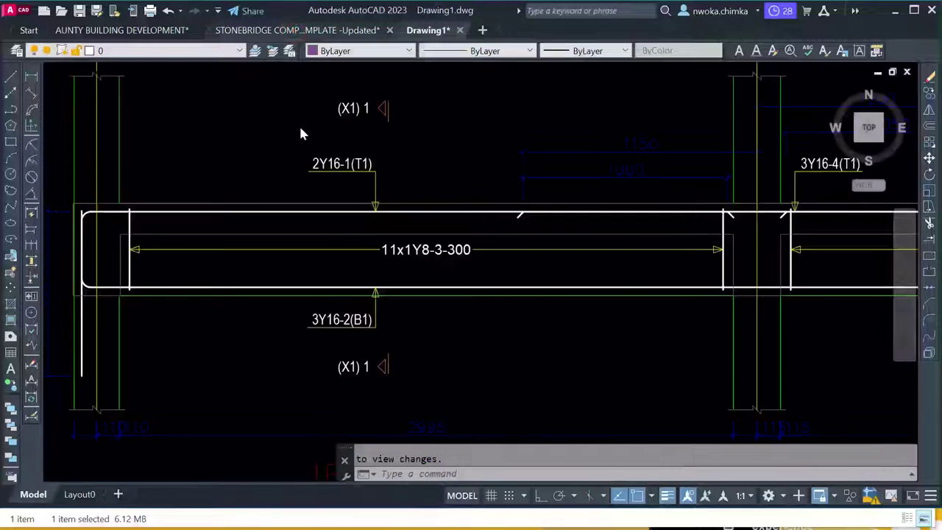
{"action": "scroll", "coordinate": [411, 214], "scroll_direction": "down", "scroll_amount": 3}
{"action": "scroll", "coordinate": [423, 207], "scroll_direction": "down", "scroll_amount": 2}
{"action": "middle_click_drag", "start_coordinate": [454, 202], "coordinate": [368, 204]}
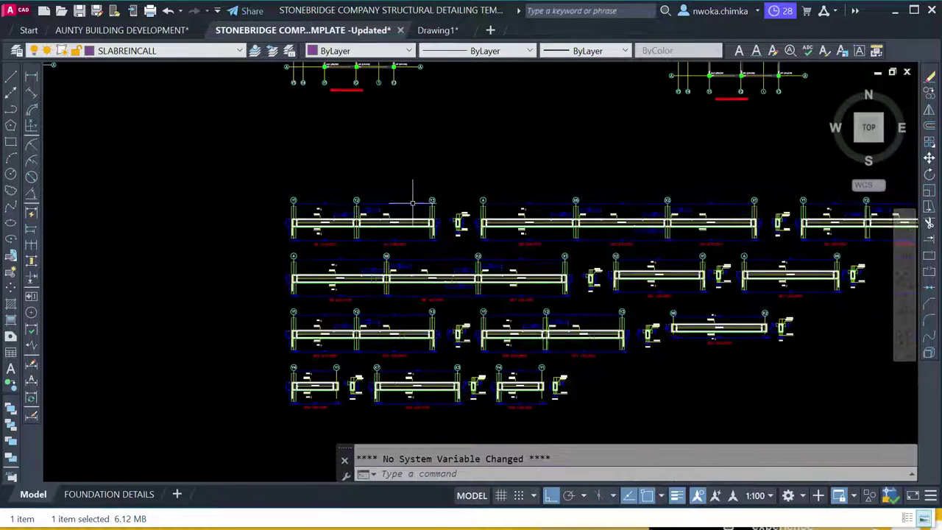
{"action": "scroll", "coordinate": [436, 206], "scroll_direction": "down", "scroll_amount": 2}
{"action": "middle_click_drag", "start_coordinate": [458, 206], "coordinate": [454, 287]}
{"action": "scroll", "coordinate": [228, 181], "scroll_direction": "up", "scroll_amount": 2}
{"action": "scroll", "coordinate": [258, 186], "scroll_direction": "down", "scroll_amount": 3}
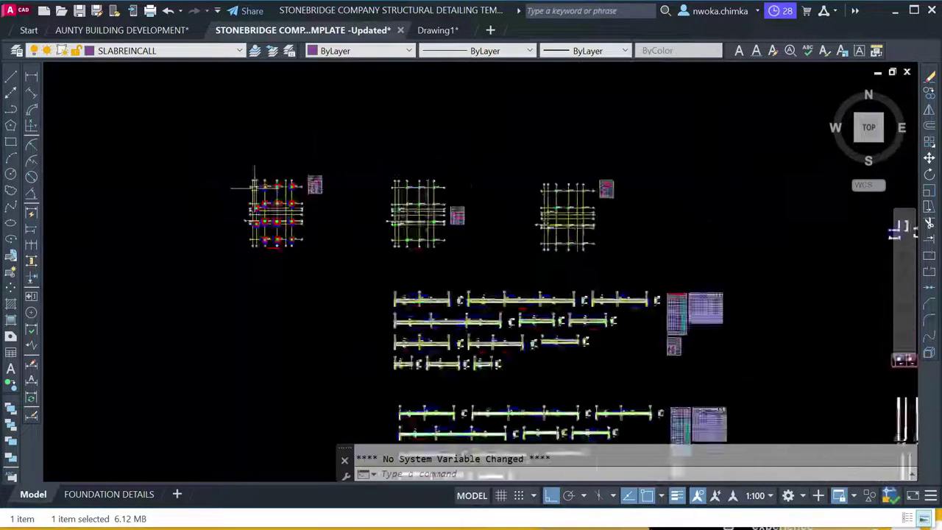
Review the template's sample column, slab and foundation details across model space, beyond the pasted duplex details.
{"action": "scroll", "coordinate": [586, 224], "scroll_direction": "down", "scroll_amount": 2}
{"action": "scroll", "coordinate": [332, 218], "scroll_direction": "down", "scroll_amount": 2}
{"action": "middle_click_drag", "start_coordinate": [236, 236], "coordinate": [660, 234]}
{"action": "middle_click_drag", "start_coordinate": [238, 212], "coordinate": [597, 299]}
{"action": "middle_click_drag", "start_coordinate": [147, 184], "coordinate": [682, 210]}
{"action": "scroll", "coordinate": [360, 177], "scroll_direction": "up", "scroll_amount": 8}
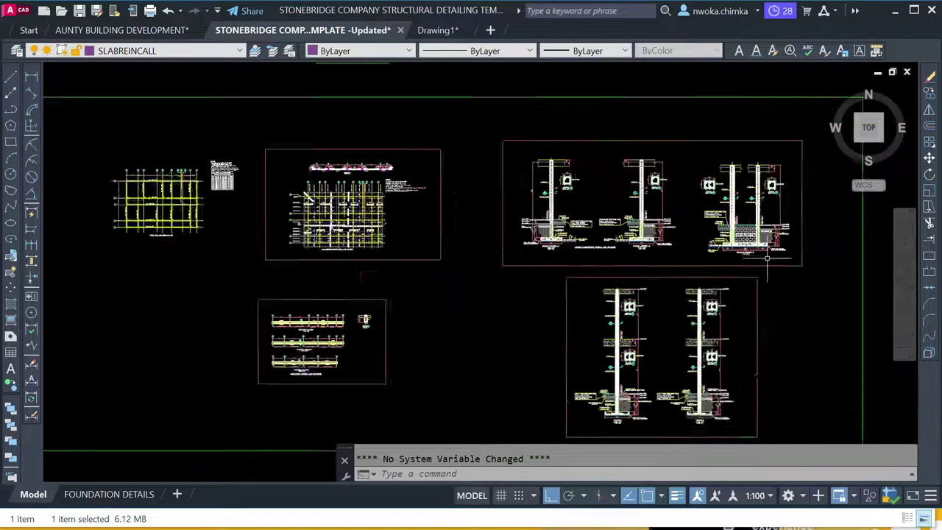
{"action": "scroll", "coordinate": [454, 222], "scroll_direction": "up", "scroll_amount": 4}
{"action": "middle_click_drag", "start_coordinate": [431, 224], "coordinate": [348, 189]}
{"action": "scroll", "coordinate": [348, 189], "scroll_direction": "down", "scroll_amount": 4}
{"action": "scroll", "coordinate": [368, 195], "scroll_direction": "down", "scroll_amount": 8}
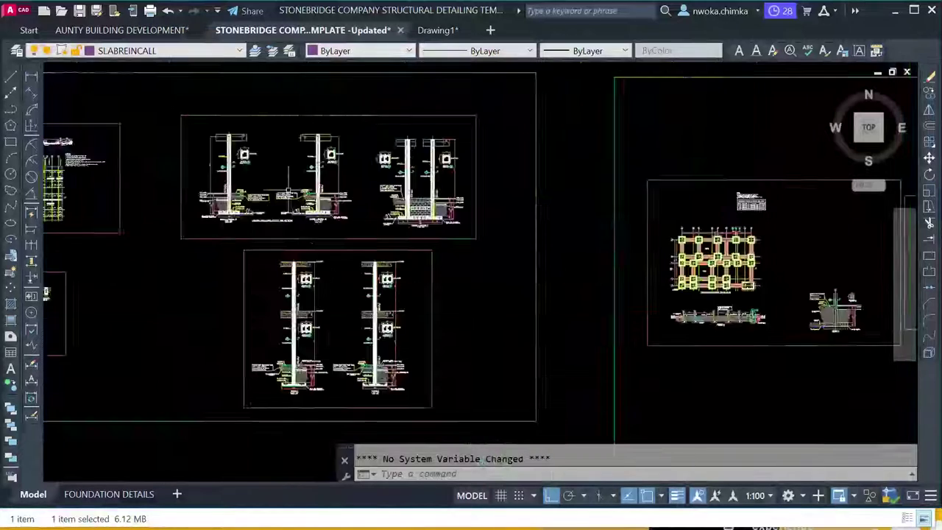
{"action": "middle_click_drag", "start_coordinate": [682, 276], "coordinate": [257, 276]}
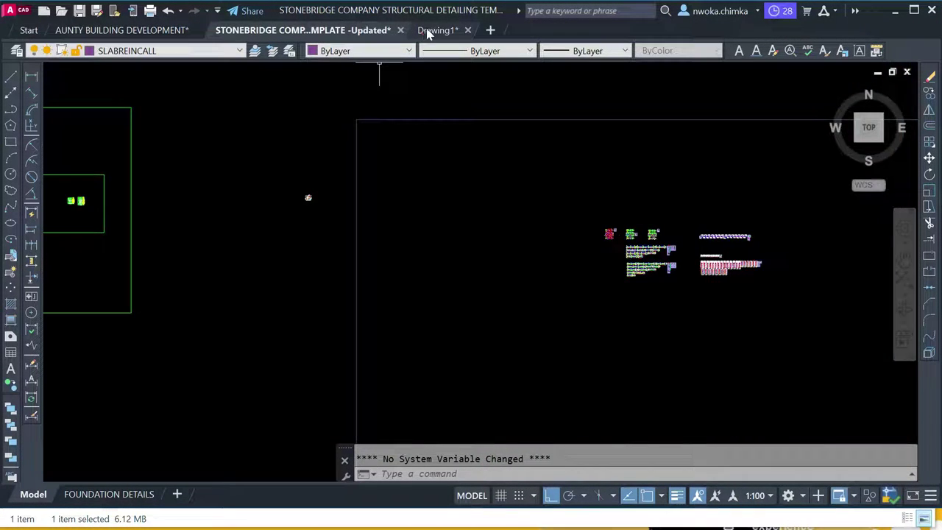
Switch to Drawing1 and inspect the column elevations with their links, level marks and cross-sections.
{"action": "left_click", "coordinate": [430, 31]}
{"action": "scroll", "coordinate": [494, 224], "scroll_direction": "down", "scroll_amount": 6}
{"action": "scroll", "coordinate": [728, 318], "scroll_direction": "up", "scroll_amount": 2}
{"action": "scroll", "coordinate": [614, 329], "scroll_direction": "up", "scroll_amount": 8}
{"action": "middle_click_drag", "start_coordinate": [599, 296], "coordinate": [479, 292]}
{"action": "middle_click_drag", "start_coordinate": [439, 141], "coordinate": [452, 271]}
{"action": "scroll", "coordinate": [456, 231], "scroll_direction": "down", "scroll_amount": 1}
{"action": "scroll", "coordinate": [465, 115], "scroll_direction": "down", "scroll_amount": 1}
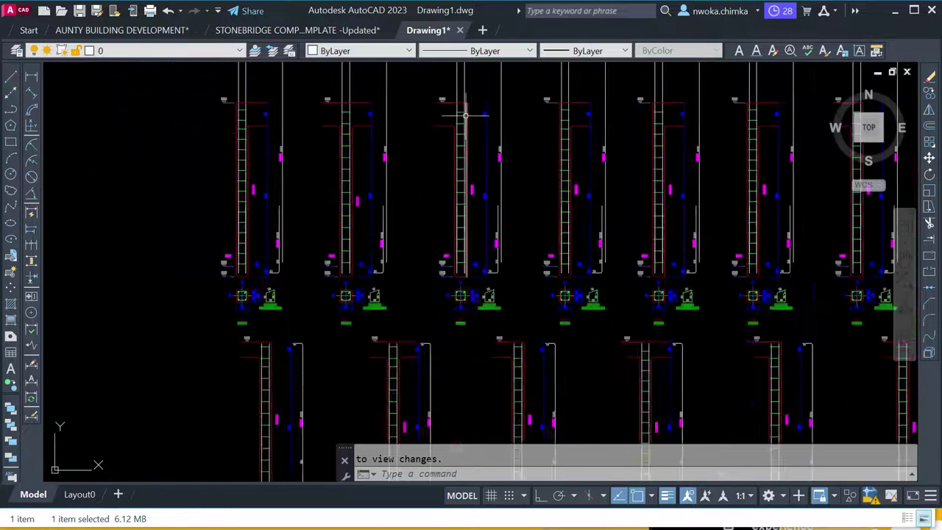
Back in the template drawing, examine the base of the Column 1 detail: footing, starter bars, 800mm lap, 75mm kicker and concrete stair.
{"action": "left_click", "coordinate": [324, 31]}
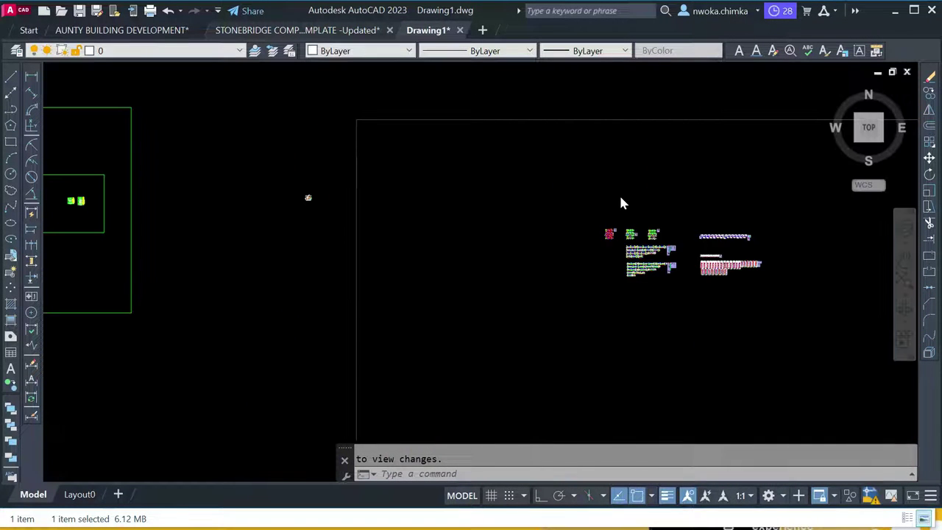
{"action": "scroll", "coordinate": [423, 250], "scroll_direction": "up", "scroll_amount": 4}
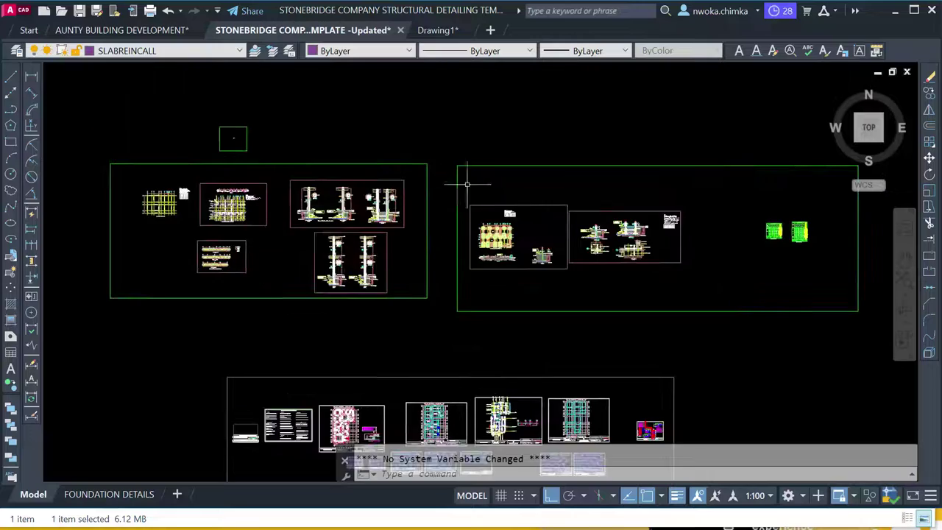
{"action": "scroll", "coordinate": [392, 281], "scroll_direction": "up", "scroll_amount": 8}
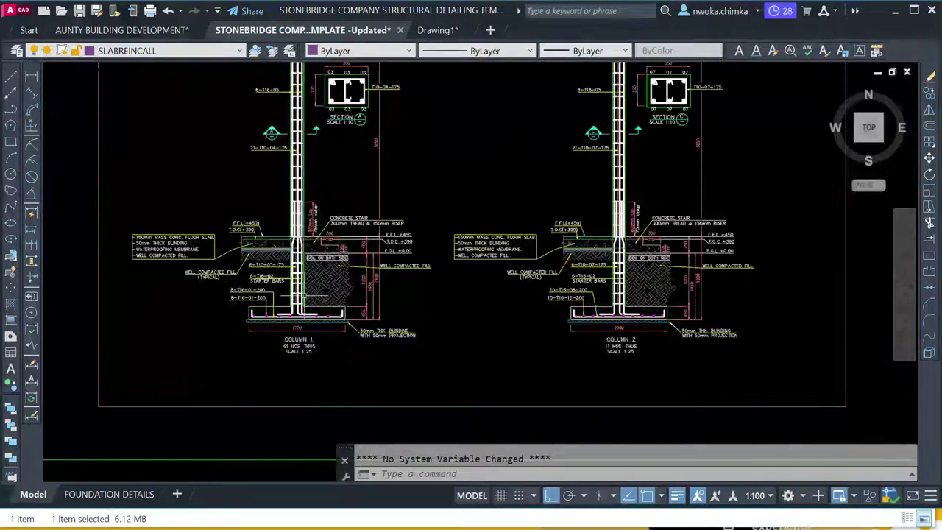
{"action": "scroll", "coordinate": [324, 355], "scroll_direction": "up", "scroll_amount": 1}
{"action": "scroll", "coordinate": [419, 324], "scroll_direction": "down", "scroll_amount": 2}
{"action": "middle_click_drag", "start_coordinate": [412, 265], "coordinate": [415, 363]}
{"action": "scroll", "coordinate": [415, 262], "scroll_direction": "up", "scroll_amount": 1}
{"action": "middle_click_drag", "start_coordinate": [420, 256], "coordinate": [390, 212]}
{"action": "scroll", "coordinate": [393, 397], "scroll_direction": "down", "scroll_amount": 1}
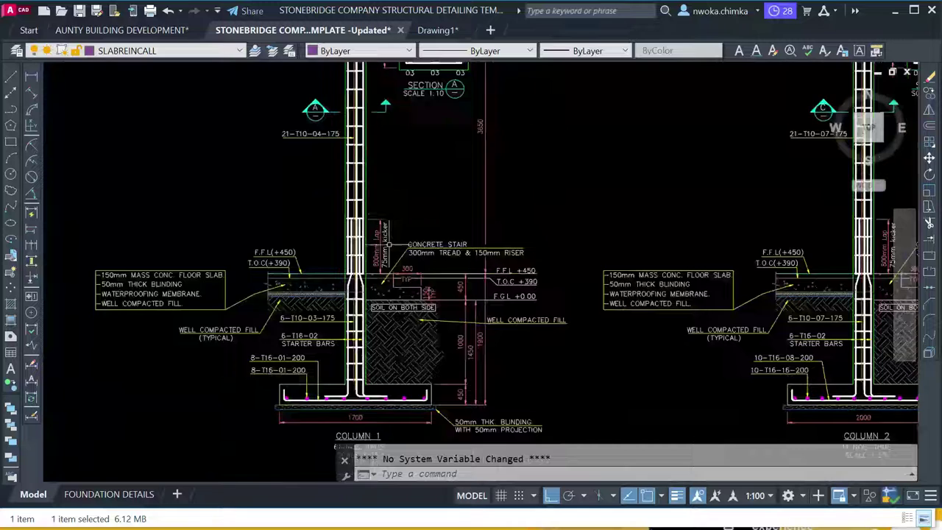
{"action": "scroll", "coordinate": [367, 254], "scroll_direction": "up", "scroll_amount": 2}
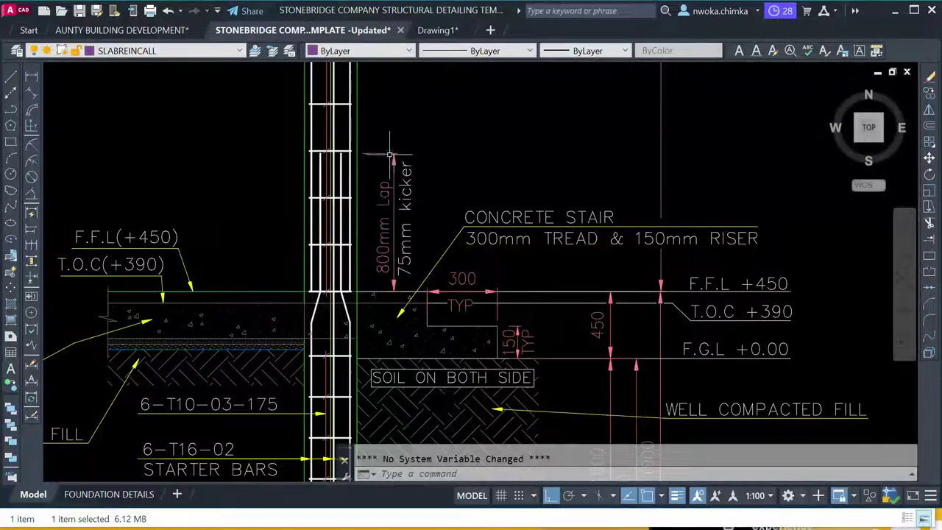
{"action": "middle_click_drag", "start_coordinate": [342, 202], "coordinate": [350, 313]}
{"action": "scroll", "coordinate": [359, 188], "scroll_direction": "down", "scroll_amount": 2}
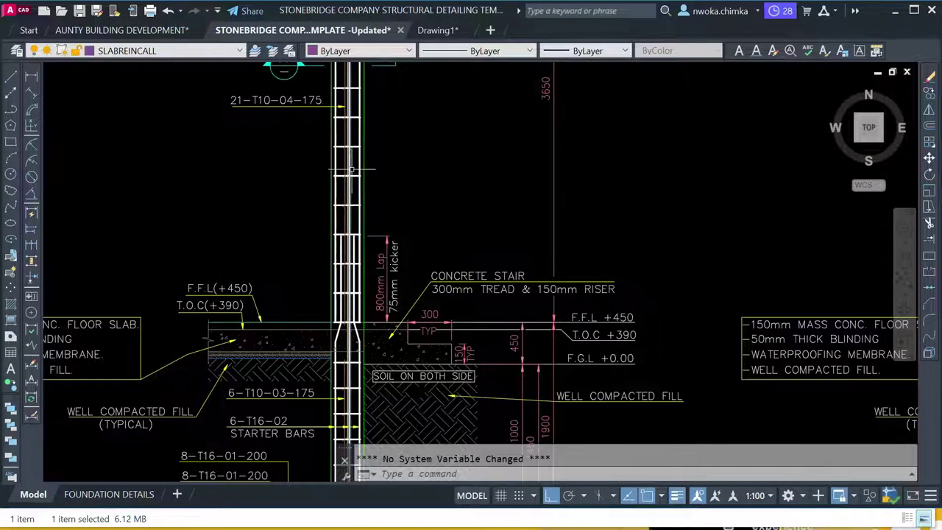
Examine Column 1 at the LVL +4100 floor, checking its lap, kicker, slab depth and sections A and B.
{"action": "scroll", "coordinate": [351, 151], "scroll_direction": "down", "scroll_amount": 2}
{"action": "middle_click_drag", "start_coordinate": [346, 174], "coordinate": [342, 358]}
{"action": "scroll", "coordinate": [343, 198], "scroll_direction": "up", "scroll_amount": 1}
{"action": "scroll", "coordinate": [344, 197], "scroll_direction": "up", "scroll_amount": 2}
{"action": "middle_click_drag", "start_coordinate": [354, 181], "coordinate": [355, 246]}
{"action": "scroll", "coordinate": [356, 228], "scroll_direction": "down", "scroll_amount": 2}
{"action": "scroll", "coordinate": [356, 195], "scroll_direction": "up", "scroll_amount": 1}
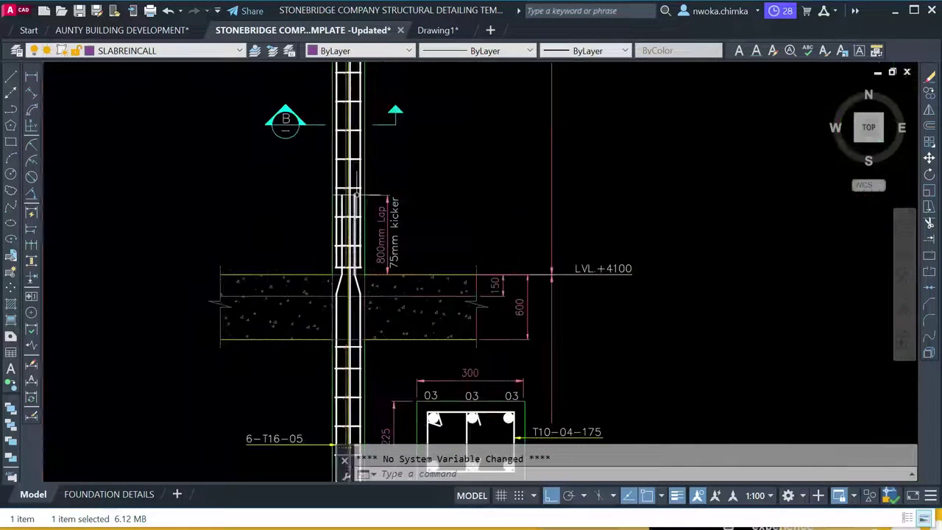
{"action": "scroll", "coordinate": [356, 194], "scroll_direction": "down", "scroll_amount": 2}
{"action": "middle_click_drag", "start_coordinate": [412, 223], "coordinate": [405, 264]}
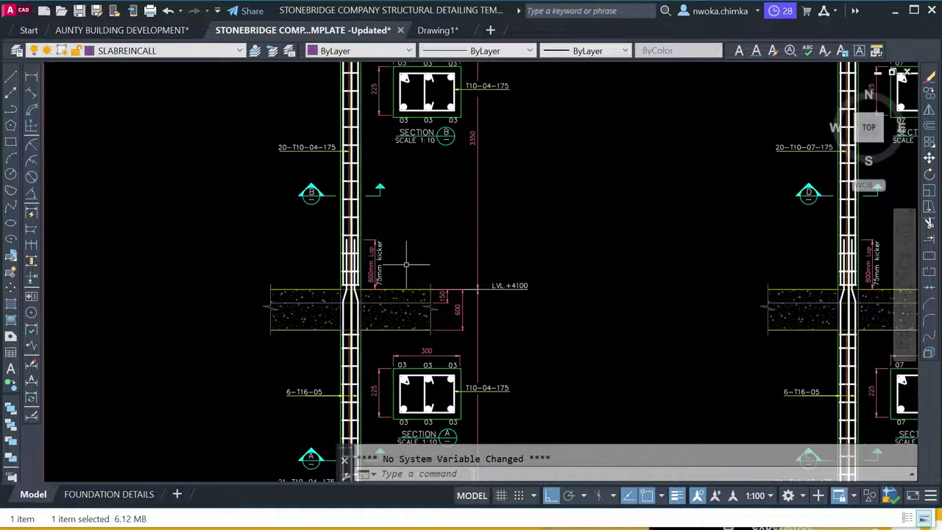
Compare the template's FOUNDATION/GROUND FLOOR PLAN with the footing layout plan in Drawing1.
{"action": "scroll", "coordinate": [367, 218], "scroll_direction": "down", "scroll_amount": 10}
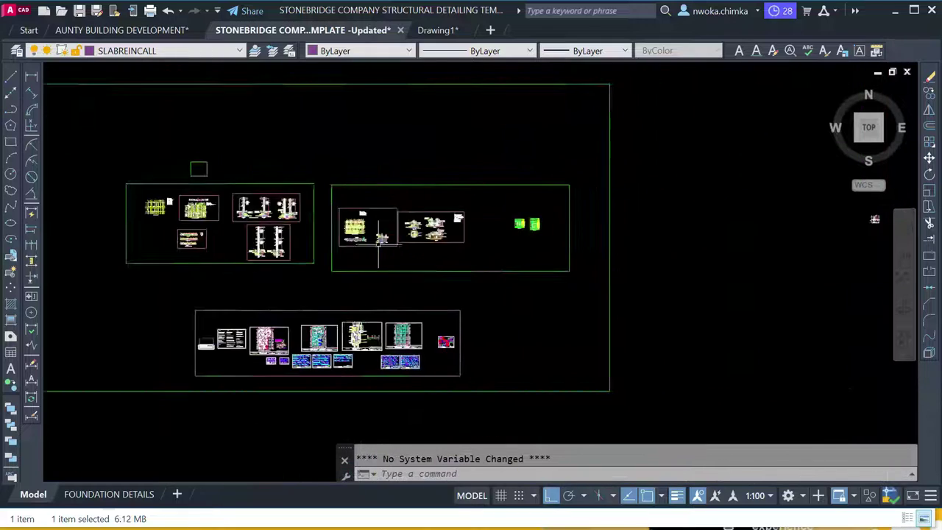
{"action": "scroll", "coordinate": [335, 236], "scroll_direction": "up", "scroll_amount": 15}
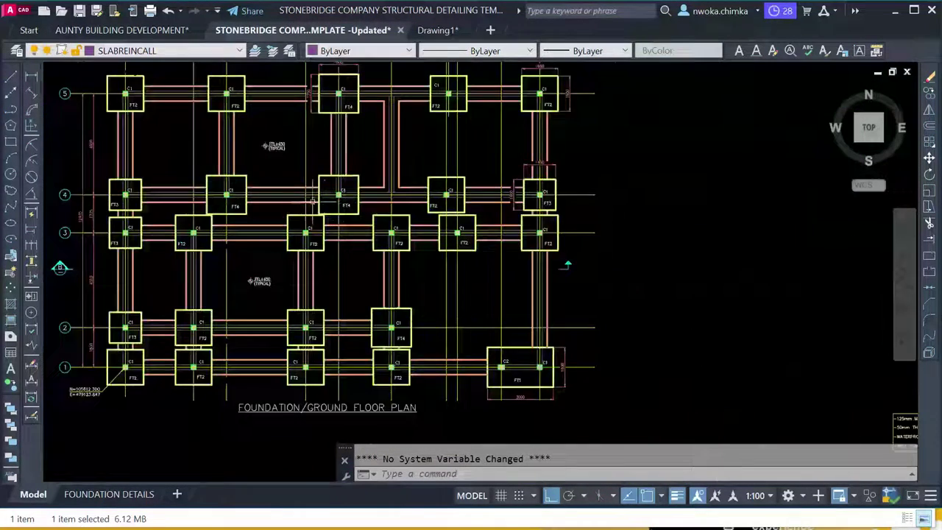
{"action": "scroll", "coordinate": [336, 218], "scroll_direction": "down", "scroll_amount": 3}
{"action": "scroll", "coordinate": [318, 175], "scroll_direction": "down", "scroll_amount": 3}
{"action": "left_click", "coordinate": [434, 30]}
{"action": "scroll", "coordinate": [429, 257], "scroll_direction": "down", "scroll_amount": 5}
{"action": "scroll", "coordinate": [260, 129], "scroll_direction": "up", "scroll_amount": 10}
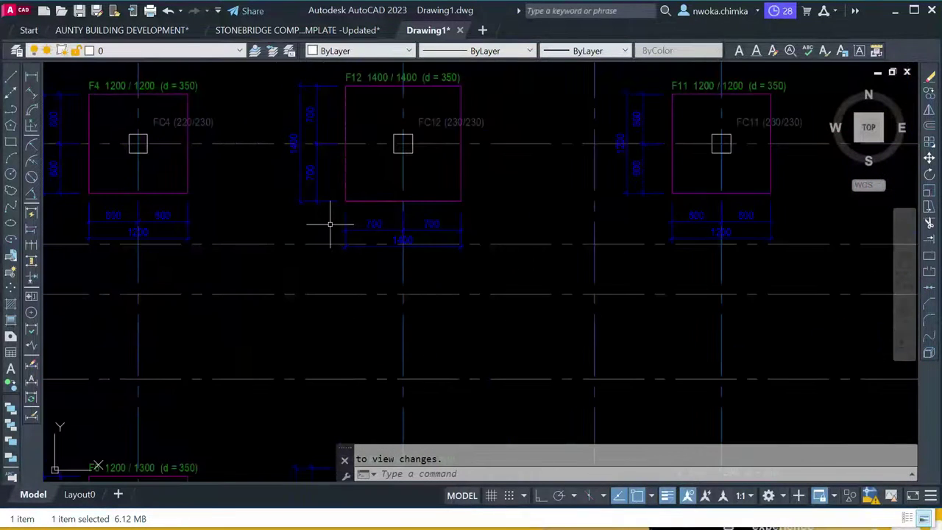
Return to the template drawing and review the pasted floor plans, beam details, footing details and column details.
{"action": "left_click", "coordinate": [309, 30]}
{"action": "scroll", "coordinate": [444, 221], "scroll_direction": "down", "scroll_amount": 5}
{"action": "scroll", "coordinate": [444, 221], "scroll_direction": "down", "scroll_amount": 2}
{"action": "middle_click_drag", "start_coordinate": [660, 306], "coordinate": [399, 221]}
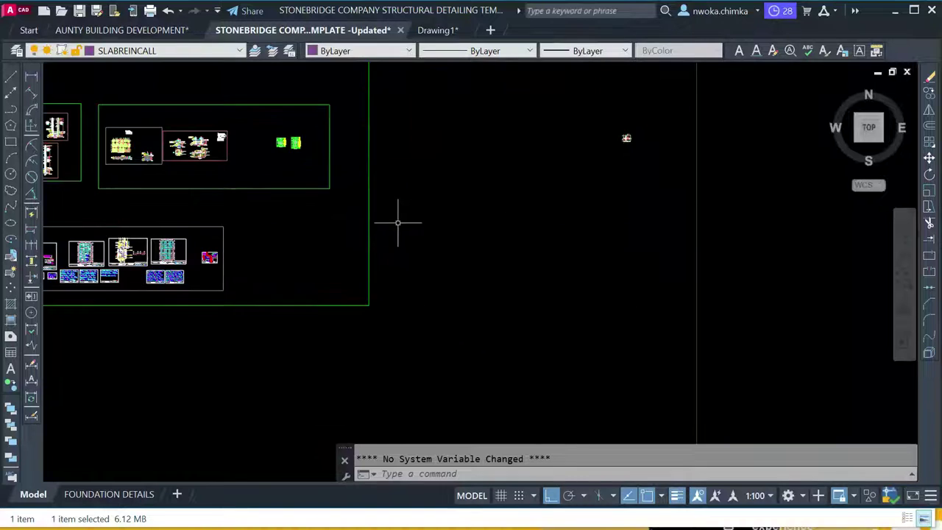
{"action": "scroll", "coordinate": [399, 221], "scroll_direction": "down", "scroll_amount": 2}
{"action": "middle_click_drag", "start_coordinate": [686, 291], "coordinate": [463, 277]}
{"action": "scroll", "coordinate": [648, 227], "scroll_direction": "up", "scroll_amount": 4}
{"action": "scroll", "coordinate": [597, 204], "scroll_direction": "up", "scroll_amount": 4}
{"action": "middle_click_drag", "start_coordinate": [660, 229], "coordinate": [426, 310]}
{"action": "scroll", "coordinate": [295, 92], "scroll_direction": "up", "scroll_amount": 5}
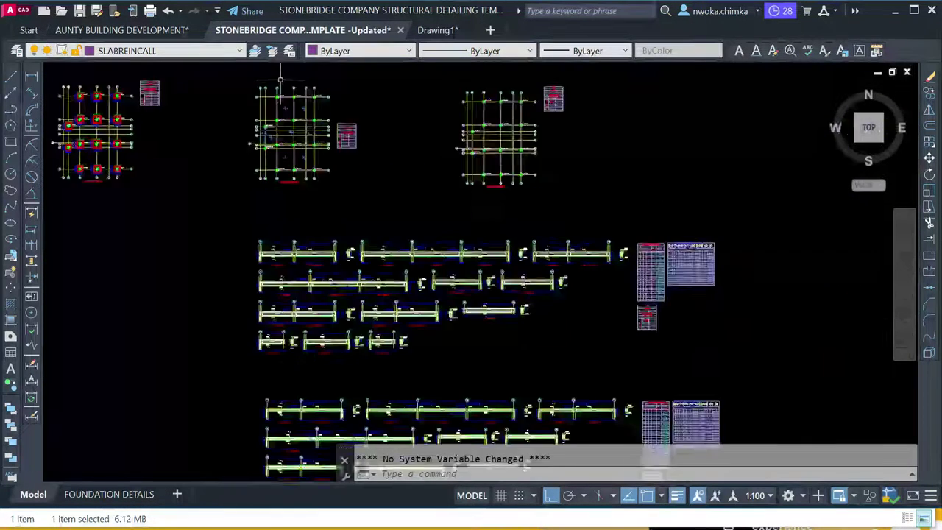
{"action": "scroll", "coordinate": [347, 151], "scroll_direction": "down", "scroll_amount": 3}
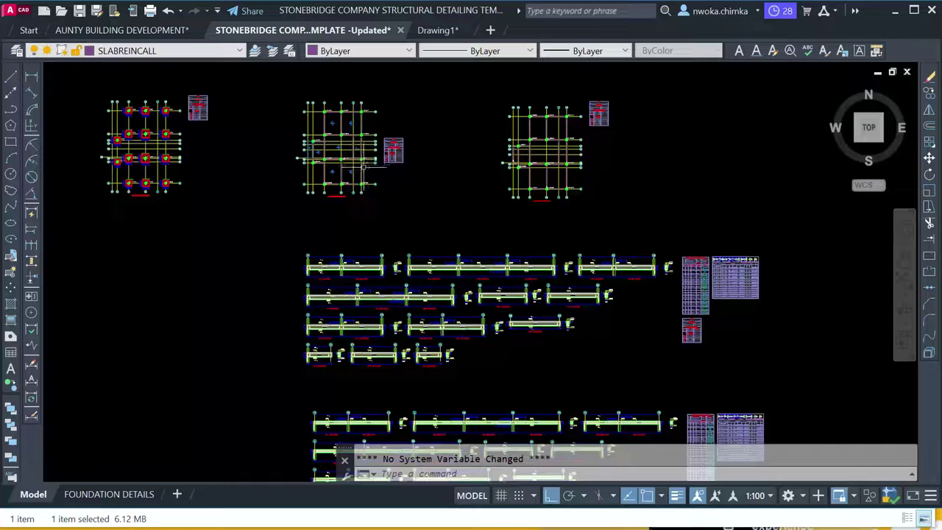
{"action": "scroll", "coordinate": [361, 159], "scroll_direction": "down", "scroll_amount": 3}
{"action": "scroll", "coordinate": [618, 158], "scroll_direction": "up", "scroll_amount": 4}
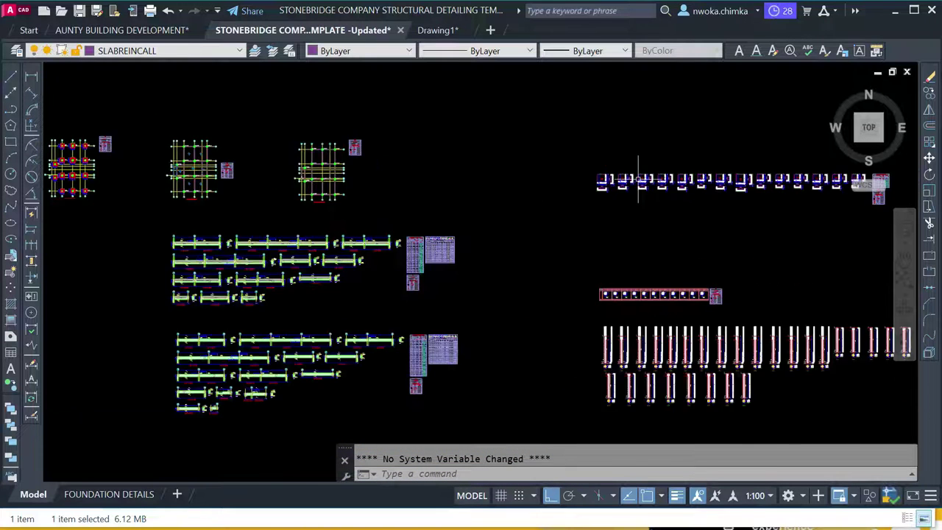
Examine the template's sample sheet set, from the STRUCTURAL DRAWINGS cover and general notes to the foundation plan and base details.
{"action": "scroll", "coordinate": [651, 166], "scroll_direction": "down", "scroll_amount": 8}
{"action": "scroll", "coordinate": [434, 212], "scroll_direction": "up", "scroll_amount": 10}
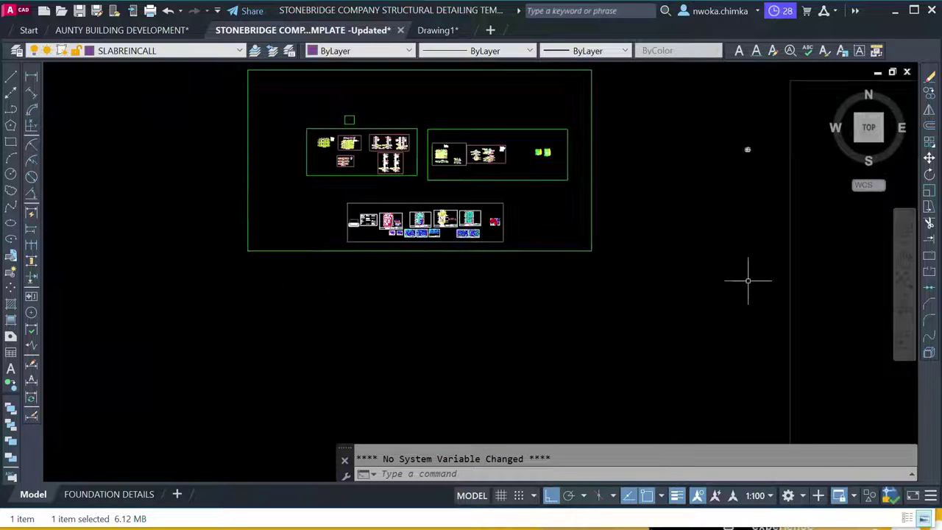
{"action": "scroll", "coordinate": [347, 221], "scroll_direction": "up", "scroll_amount": 8}
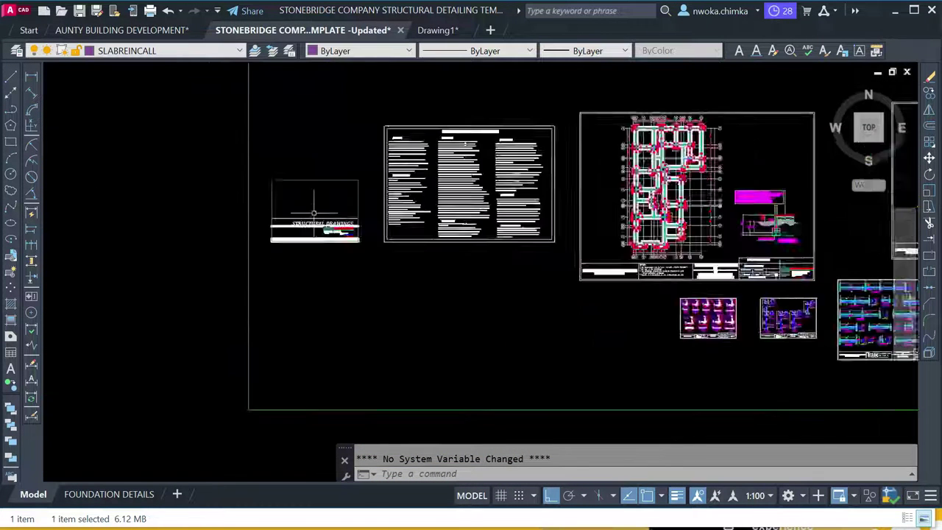
{"action": "scroll", "coordinate": [346, 231], "scroll_direction": "down", "scroll_amount": 5}
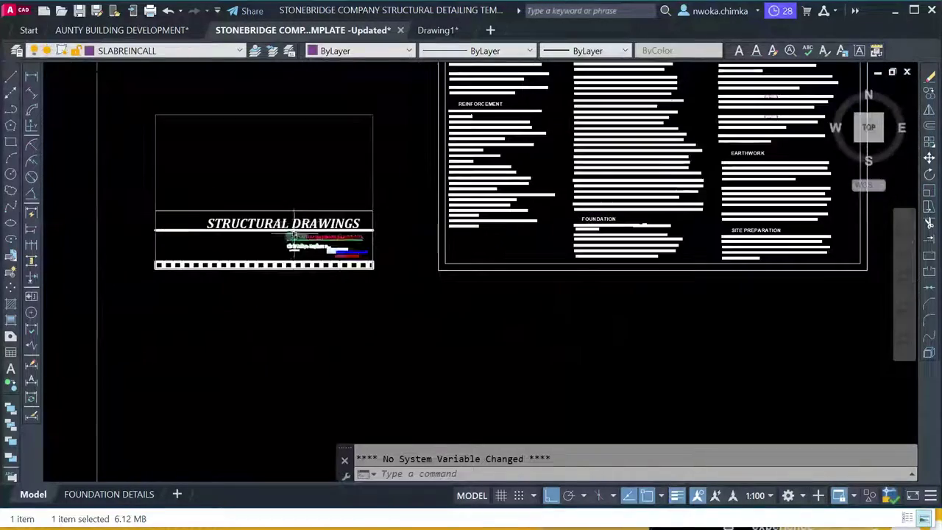
{"action": "scroll", "coordinate": [296, 209], "scroll_direction": "down", "scroll_amount": 4}
{"action": "middle_click_drag", "start_coordinate": [591, 240], "coordinate": [326, 245]}
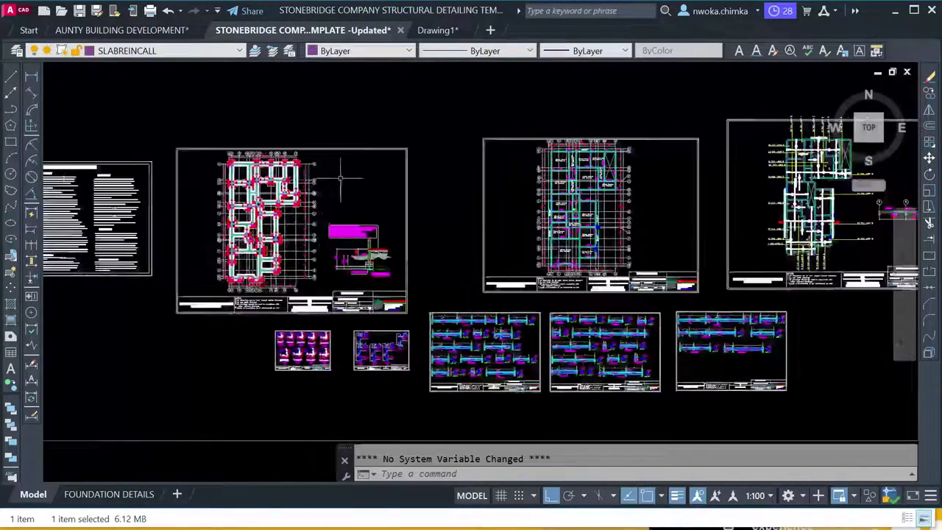
{"action": "scroll", "coordinate": [324, 243], "scroll_direction": "up", "scroll_amount": 10}
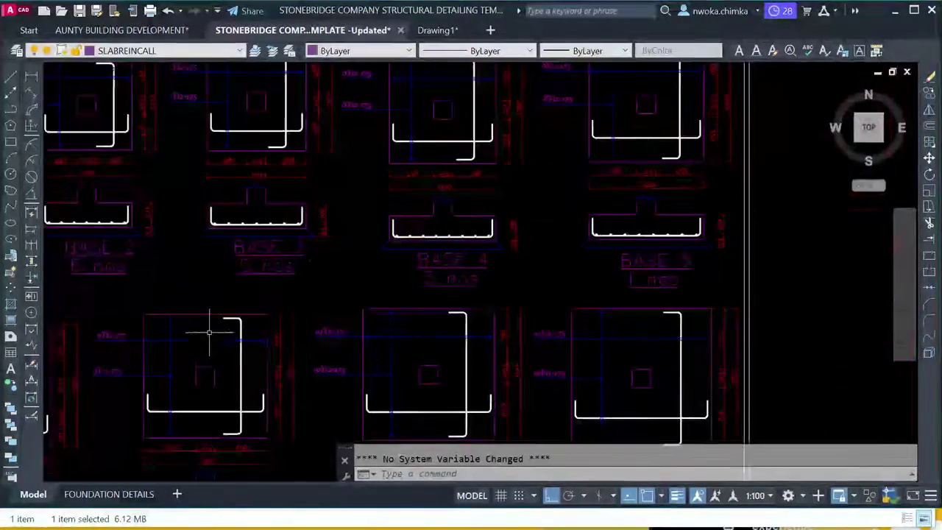
{"action": "scroll", "coordinate": [376, 215], "scroll_direction": "up", "scroll_amount": 1}
{"action": "scroll", "coordinate": [297, 185], "scroll_direction": "down", "scroll_amount": 1}
{"action": "middle_click_drag", "start_coordinate": [404, 202], "coordinate": [394, 270]}
In Drawing1, inspect the plans and sections of footings F12 and F2 for comparison with the sample base details.
{"action": "left_click", "coordinate": [437, 31]}
{"action": "scroll", "coordinate": [500, 199], "scroll_direction": "down", "scroll_amount": 6}
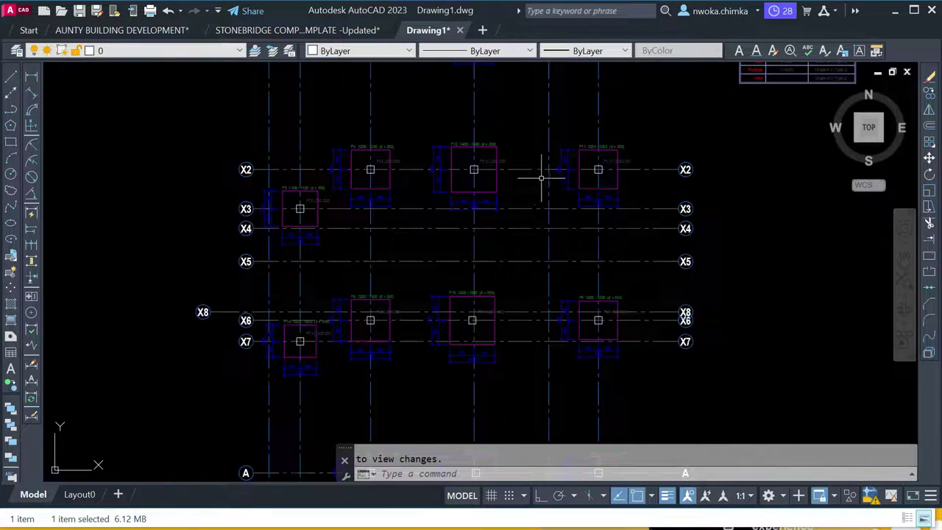
{"action": "middle_click_drag", "start_coordinate": [637, 192], "coordinate": [228, 244]}
{"action": "scroll", "coordinate": [359, 222], "scroll_direction": "down", "scroll_amount": 3}
{"action": "middle_click_drag", "start_coordinate": [484, 218], "coordinate": [261, 220]}
{"action": "scroll", "coordinate": [357, 241], "scroll_direction": "up", "scroll_amount": 6}
{"action": "scroll", "coordinate": [451, 241], "scroll_direction": "up", "scroll_amount": 5}
{"action": "scroll", "coordinate": [487, 236], "scroll_direction": "down", "scroll_amount": 3}
{"action": "middle_click_drag", "start_coordinate": [488, 178], "coordinate": [488, 216]}
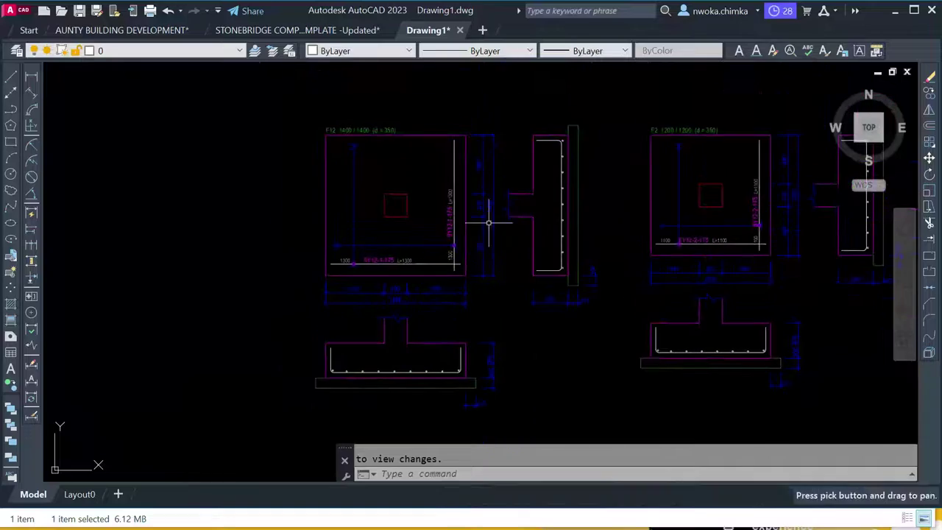
Return to the template drawing and review its sample base, column, beam and slab reinforcement sheets through to the last sheet.
{"action": "left_click", "coordinate": [312, 28]}
{"action": "scroll", "coordinate": [302, 170], "scroll_direction": "down", "scroll_amount": 6}
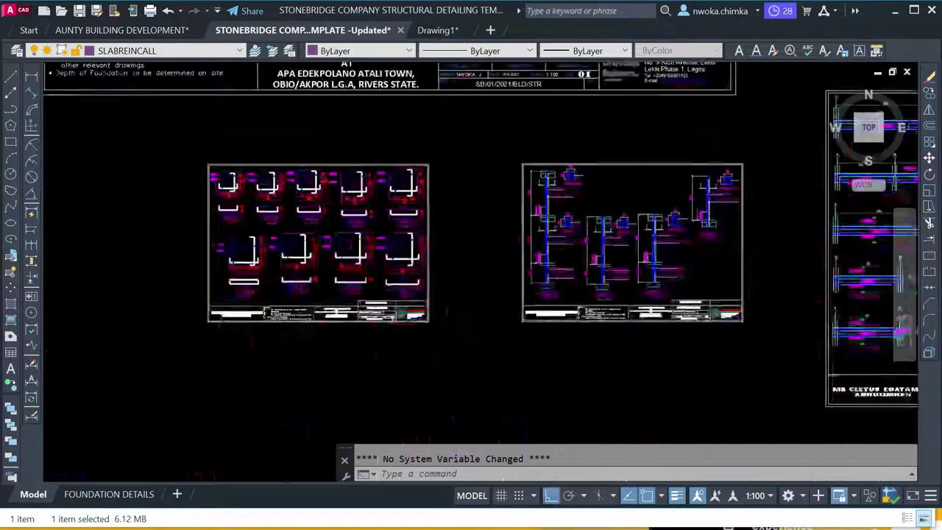
{"action": "scroll", "coordinate": [430, 202], "scroll_direction": "up", "scroll_amount": 4}
{"action": "scroll", "coordinate": [175, 237], "scroll_direction": "down", "scroll_amount": 4}
{"action": "scroll", "coordinate": [427, 204], "scroll_direction": "up", "scroll_amount": 6}
{"action": "scroll", "coordinate": [292, 169], "scroll_direction": "up", "scroll_amount": 6}
{"action": "scroll", "coordinate": [501, 250], "scroll_direction": "down", "scroll_amount": 7}
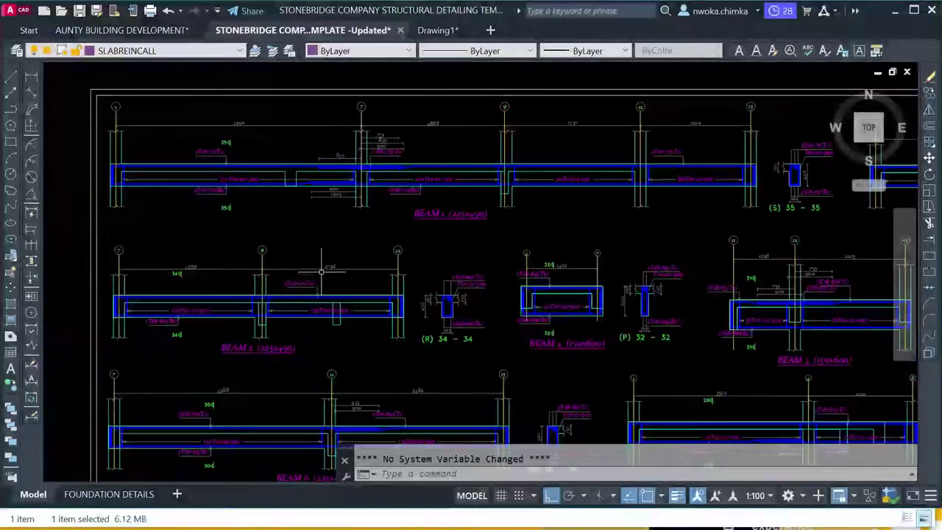
{"action": "middle_click_drag", "start_coordinate": [501, 248], "coordinate": [239, 402]}
{"action": "middle_click_drag", "start_coordinate": [479, 316], "coordinate": [21, 259]}
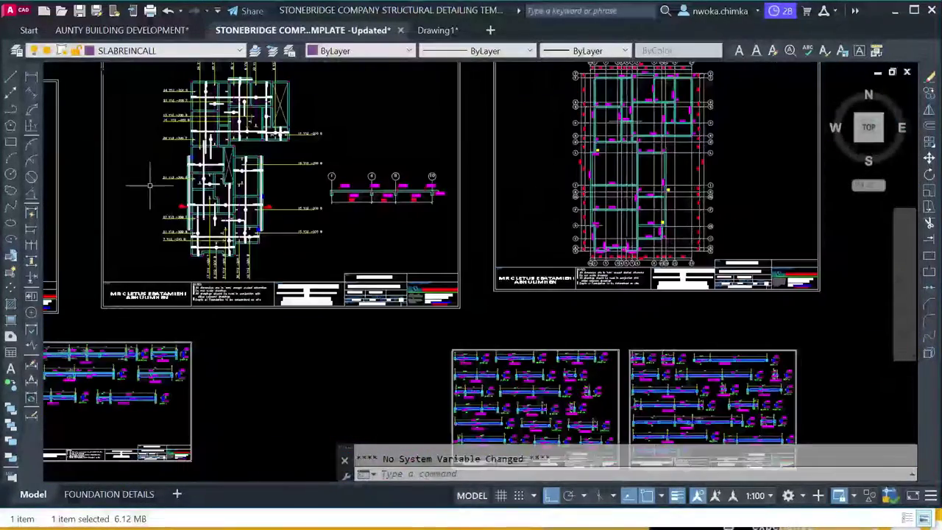
{"action": "scroll", "coordinate": [149, 185], "scroll_direction": "up", "scroll_amount": 6}
{"action": "scroll", "coordinate": [192, 220], "scroll_direction": "down", "scroll_amount": 6}
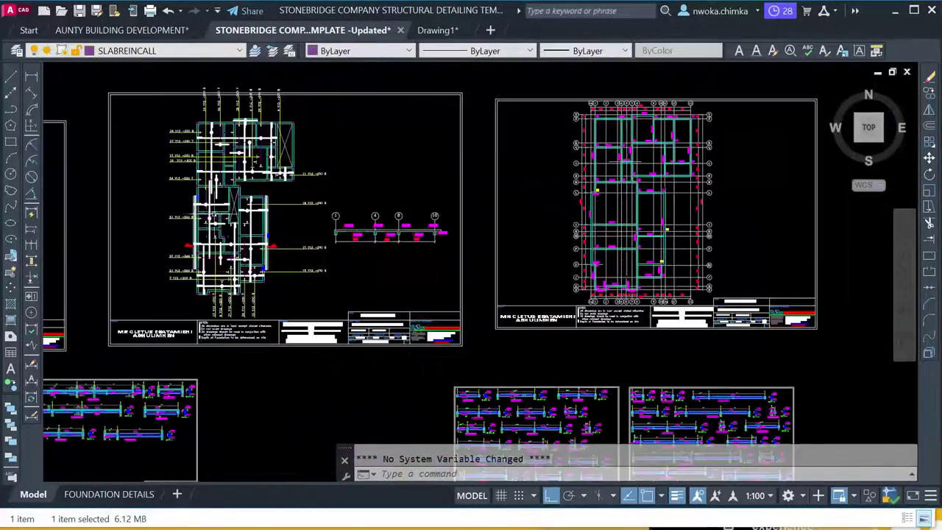
{"action": "scroll", "coordinate": [301, 250], "scroll_direction": "down", "scroll_amount": 5}
{"action": "scroll", "coordinate": [467, 250], "scroll_direction": "up", "scroll_amount": 2}
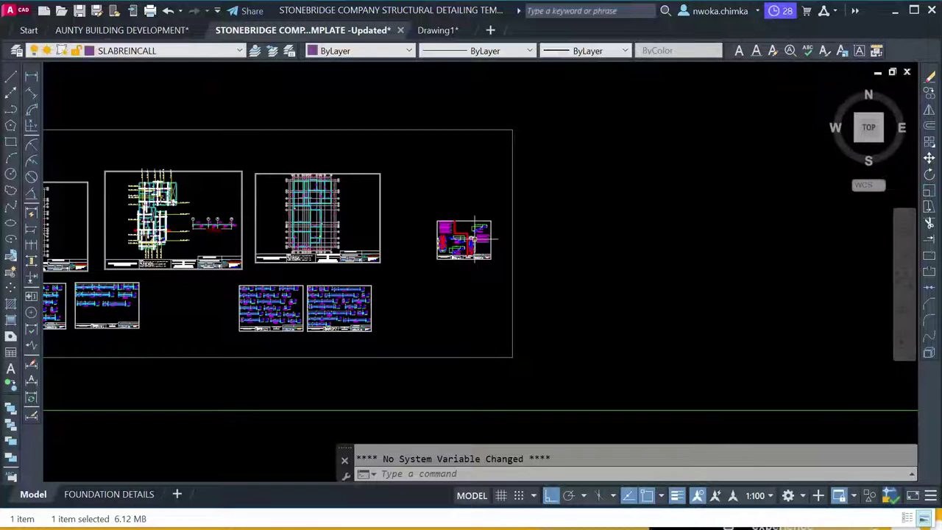
Compare Drawing1's footing details once more with the overall presentation of the template's sample sheet set.
{"action": "left_click", "coordinate": [444, 31]}
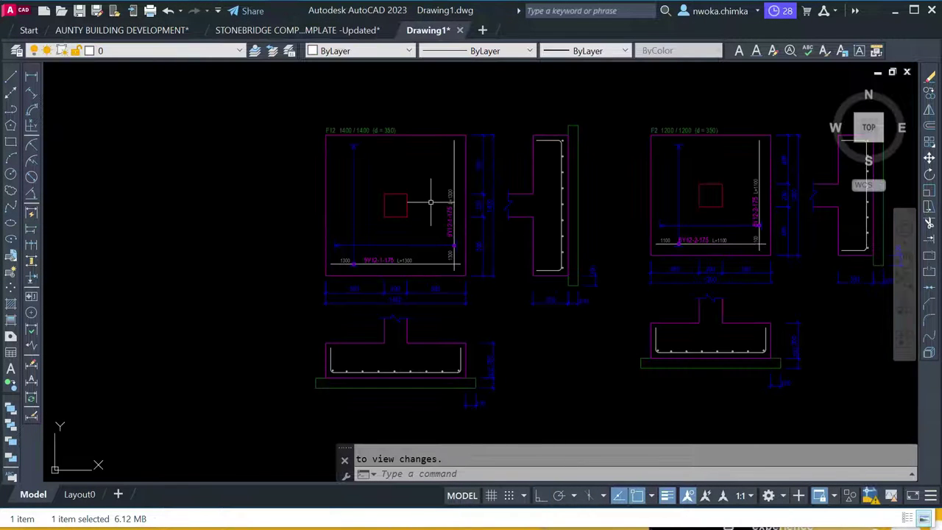
{"action": "left_click", "coordinate": [316, 30]}
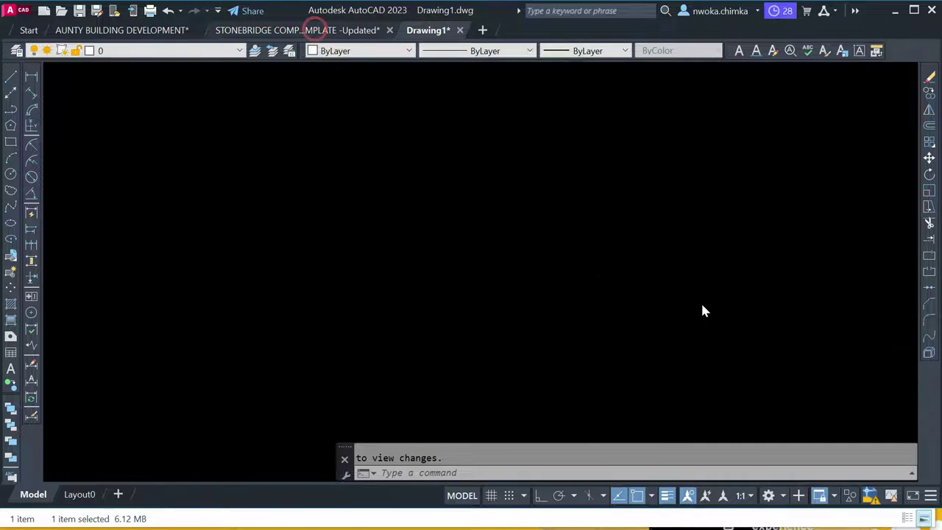
{"action": "scroll", "coordinate": [647, 256], "scroll_direction": "up", "scroll_amount": 6}
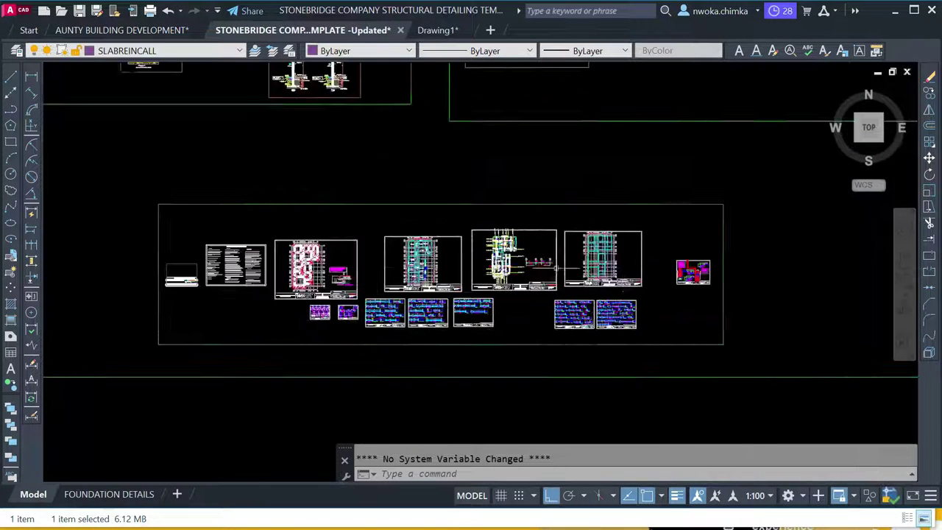
{"action": "scroll", "coordinate": [356, 190], "scroll_direction": "up", "scroll_amount": 4}
{"action": "scroll", "coordinate": [533, 313], "scroll_direction": "down", "scroll_amount": 11}
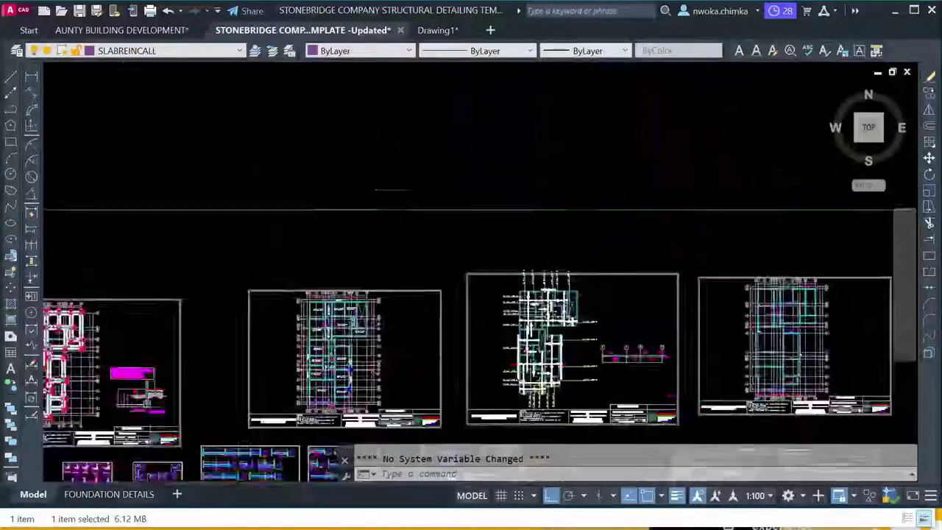
Examine the template's slab reinforcement detail, including section A, the grid plan and the accompanying notes.
{"action": "scroll", "coordinate": [476, 224], "scroll_direction": "up", "scroll_amount": 1}
{"action": "scroll", "coordinate": [524, 249], "scroll_direction": "up", "scroll_amount": 4}
{"action": "scroll", "coordinate": [340, 250], "scroll_direction": "up", "scroll_amount": 4}
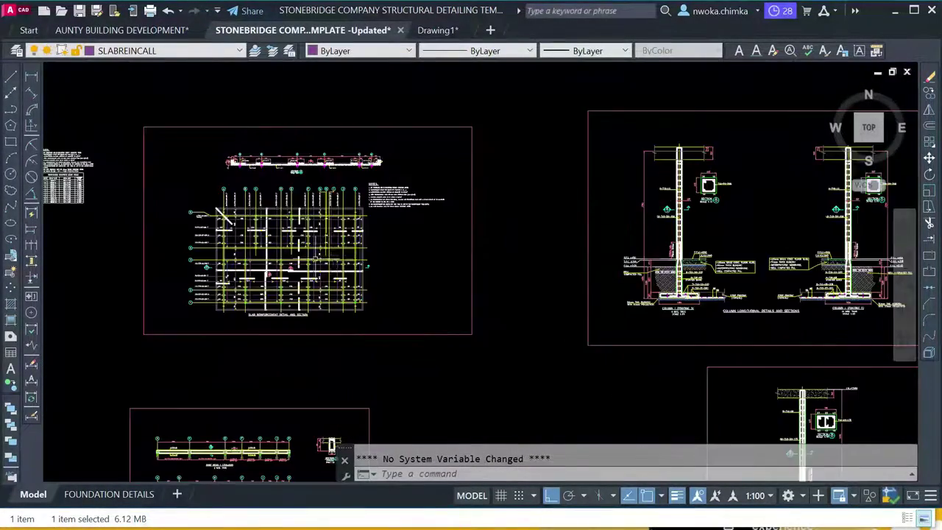
{"action": "scroll", "coordinate": [254, 230], "scroll_direction": "up", "scroll_amount": 1}
{"action": "middle_click_drag", "start_coordinate": [248, 222], "coordinate": [244, 212]}
{"action": "scroll", "coordinate": [243, 211], "scroll_direction": "down", "scroll_amount": 5}
{"action": "scroll", "coordinate": [326, 236], "scroll_direction": "up", "scroll_amount": 8}
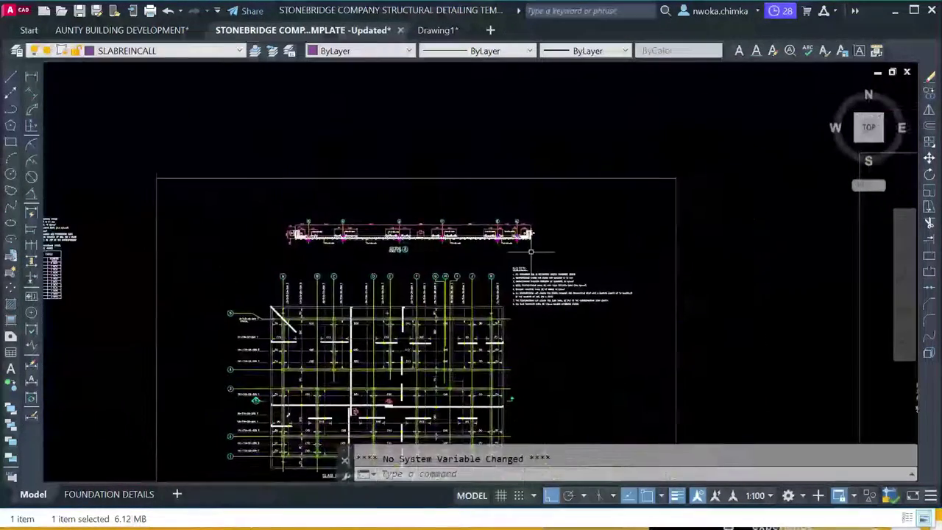
{"action": "scroll", "coordinate": [255, 197], "scroll_direction": "up", "scroll_amount": 3}
{"action": "scroll", "coordinate": [309, 198], "scroll_direction": "down", "scroll_amount": 8}
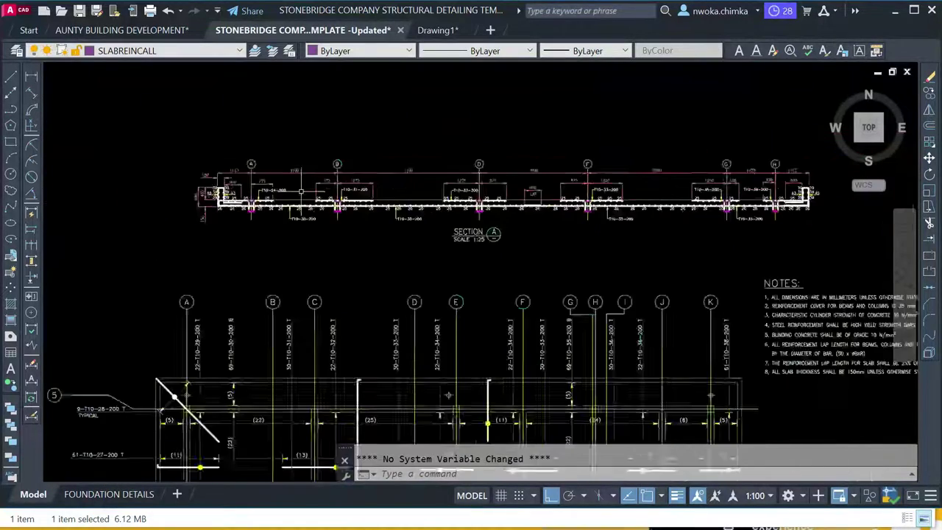
{"action": "scroll", "coordinate": [413, 210], "scroll_direction": "up", "scroll_amount": 2}
{"action": "scroll", "coordinate": [412, 209], "scroll_direction": "down", "scroll_amount": 5}
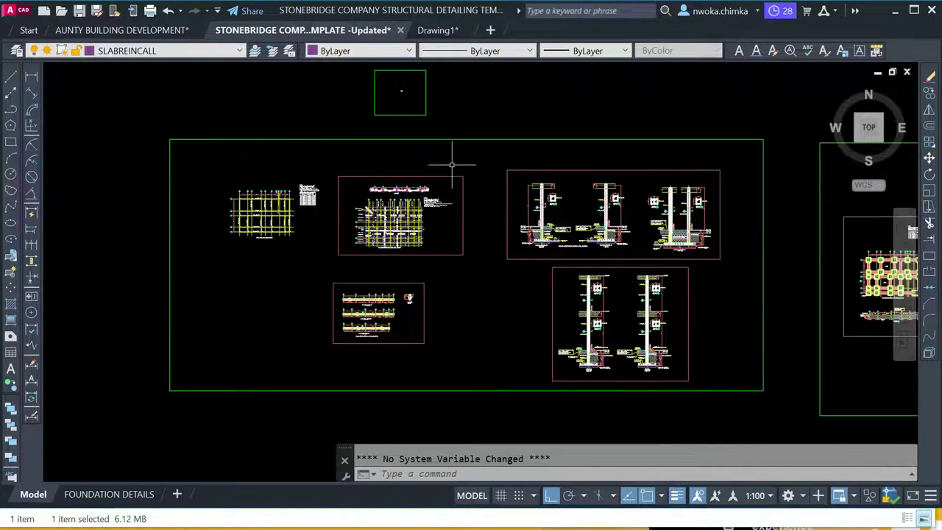
Inspect the title block of the sample sheet for the R.C detail of first floor beam 1.
{"action": "scroll", "coordinate": [296, 208], "scroll_direction": "down", "scroll_amount": 2}
{"action": "middle_click_drag", "start_coordinate": [581, 220], "coordinate": [415, 233]}
{"action": "scroll", "coordinate": [151, 174], "scroll_direction": "up", "scroll_amount": 4}
{"action": "scroll", "coordinate": [229, 177], "scroll_direction": "up", "scroll_amount": 2}
{"action": "scroll", "coordinate": [258, 179], "scroll_direction": "down", "scroll_amount": 6}
{"action": "scroll", "coordinate": [302, 183], "scroll_direction": "up", "scroll_amount": 4}
{"action": "scroll", "coordinate": [353, 243], "scroll_direction": "up", "scroll_amount": 6}
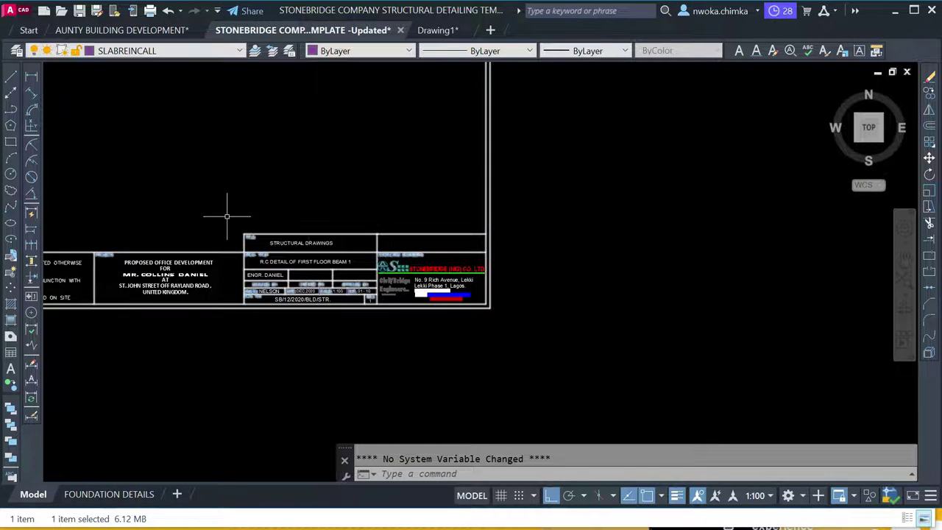
{"action": "scroll", "coordinate": [370, 280], "scroll_direction": "up", "scroll_amount": 4}
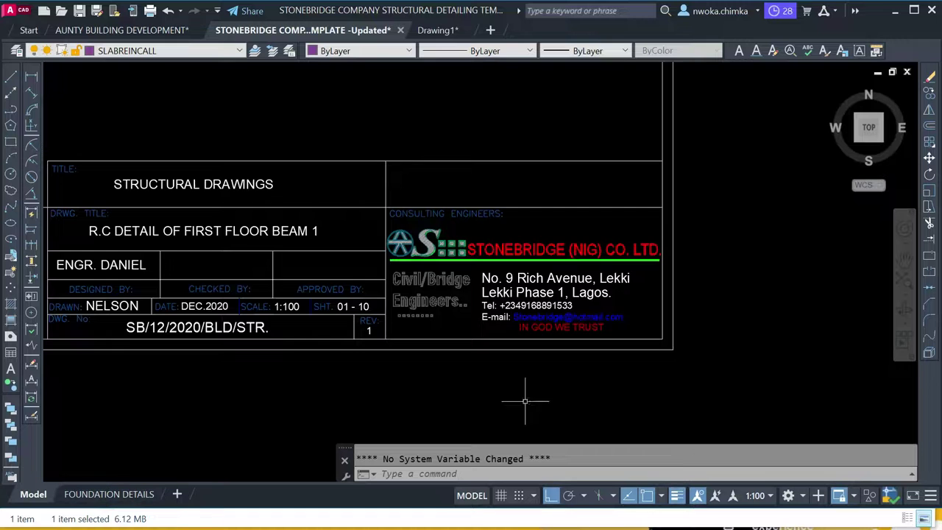
{"action": "scroll", "coordinate": [495, 354], "scroll_direction": "down", "scroll_amount": 5}
Open the FOUNDATION DETAILS layout and review its title block, from the consulting engineers and drawing data to the client, notes and project fields.
{"action": "left_click", "coordinate": [115, 498]}
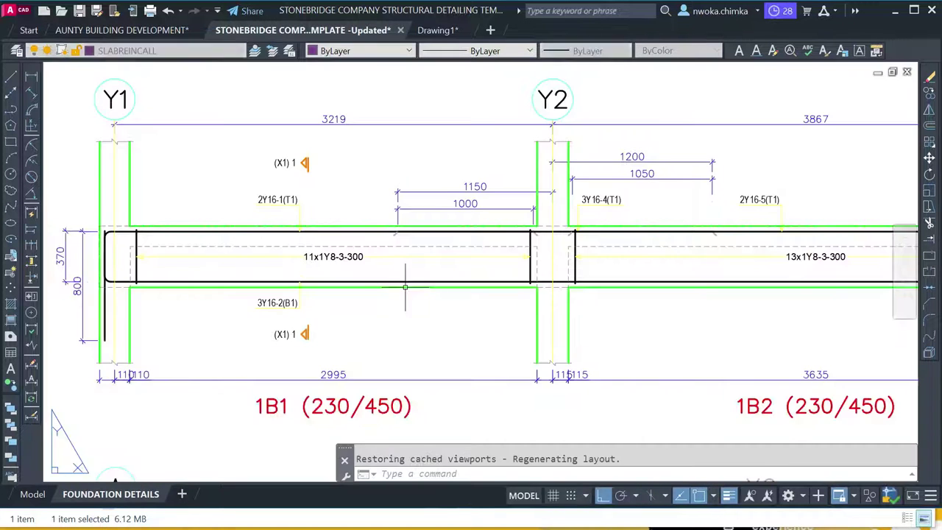
{"action": "scroll", "coordinate": [429, 298], "scroll_direction": "up", "scroll_amount": 8}
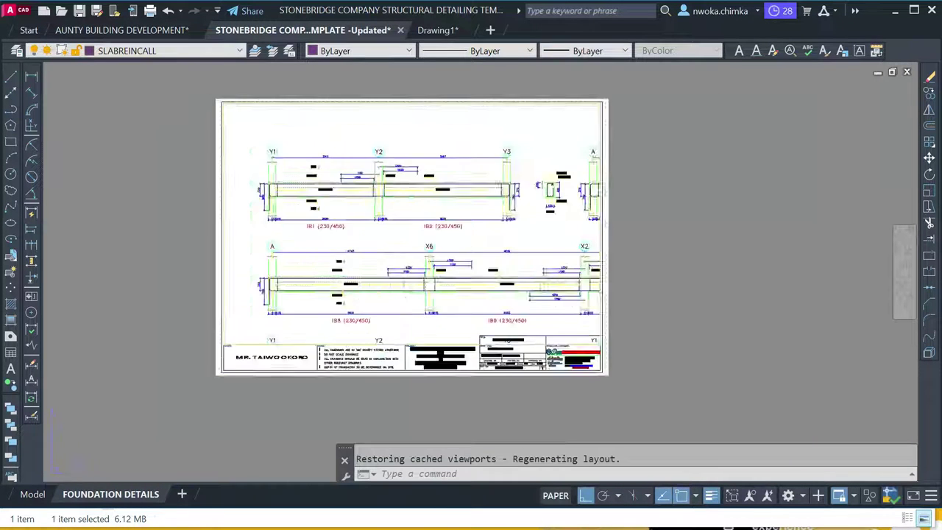
{"action": "scroll", "coordinate": [620, 313], "scroll_direction": "up", "scroll_amount": 2}
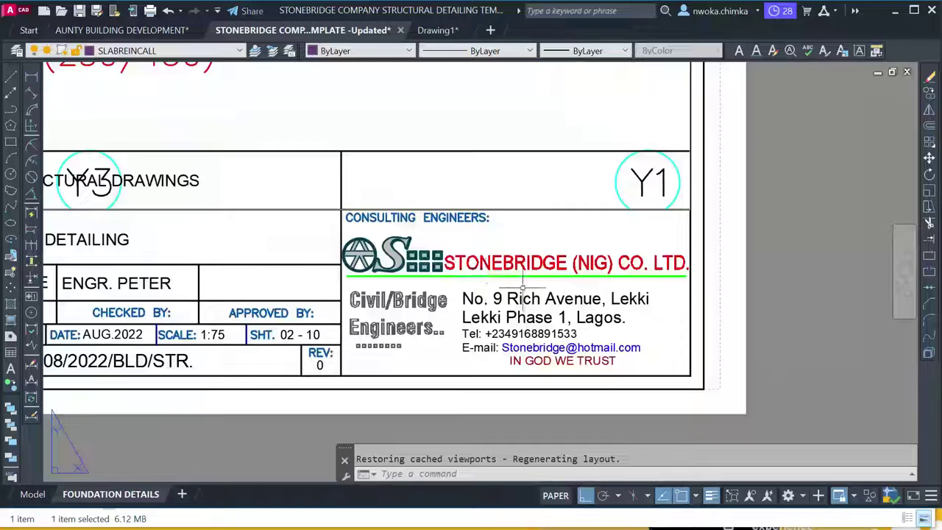
{"action": "scroll", "coordinate": [697, 282], "scroll_direction": "down", "scroll_amount": 2}
{"action": "scroll", "coordinate": [696, 281], "scroll_direction": "down", "scroll_amount": 2}
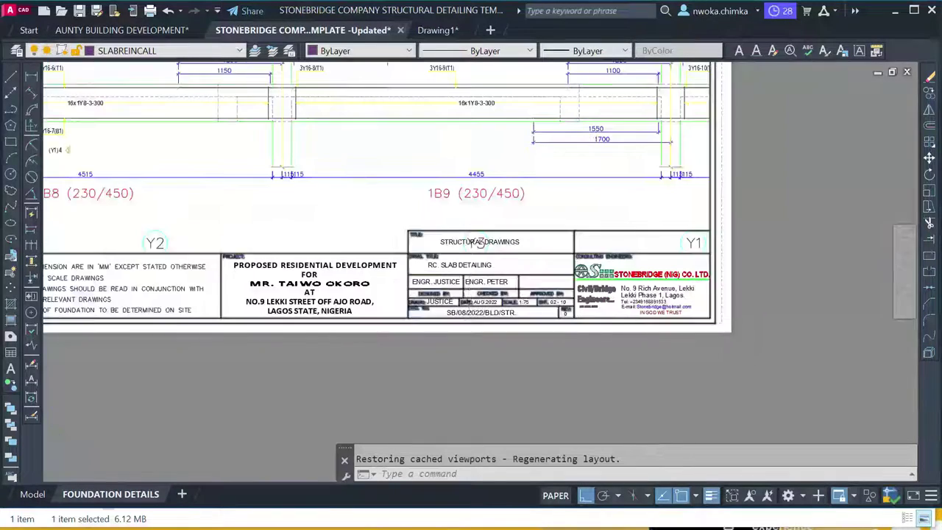
{"action": "scroll", "coordinate": [376, 232], "scroll_direction": "up", "scroll_amount": 4}
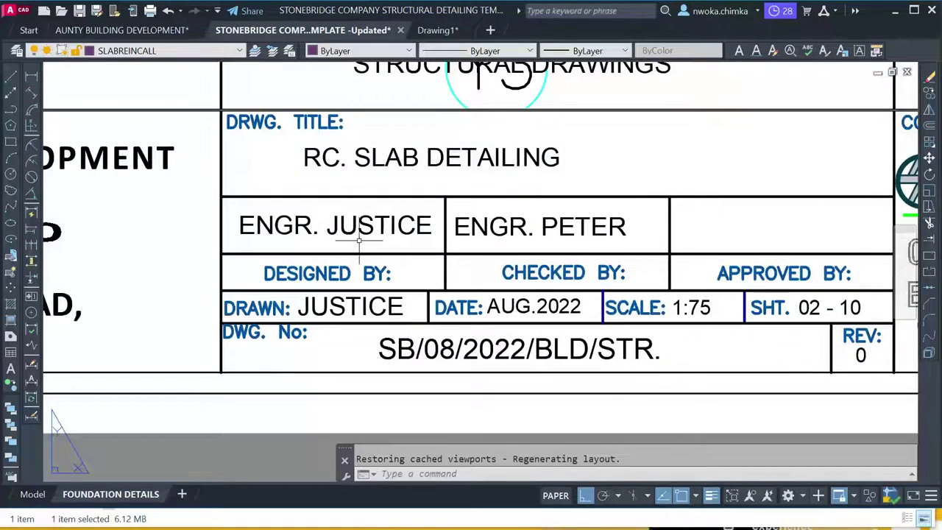
{"action": "scroll", "coordinate": [359, 241], "scroll_direction": "down", "scroll_amount": 4}
{"action": "scroll", "coordinate": [181, 265], "scroll_direction": "up", "scroll_amount": 2}
{"action": "middle_click_drag", "start_coordinate": [181, 265], "coordinate": [387, 261]}
{"action": "scroll", "coordinate": [507, 309], "scroll_direction": "down", "scroll_amount": 1}
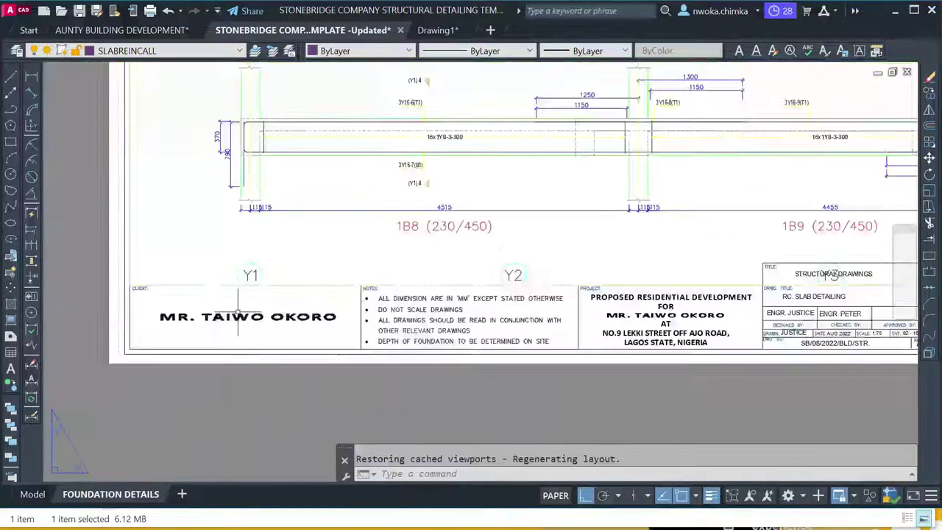
{"action": "scroll", "coordinate": [180, 309], "scroll_direction": "up", "scroll_amount": 1}
{"action": "scroll", "coordinate": [107, 287], "scroll_direction": "down", "scroll_amount": 1}
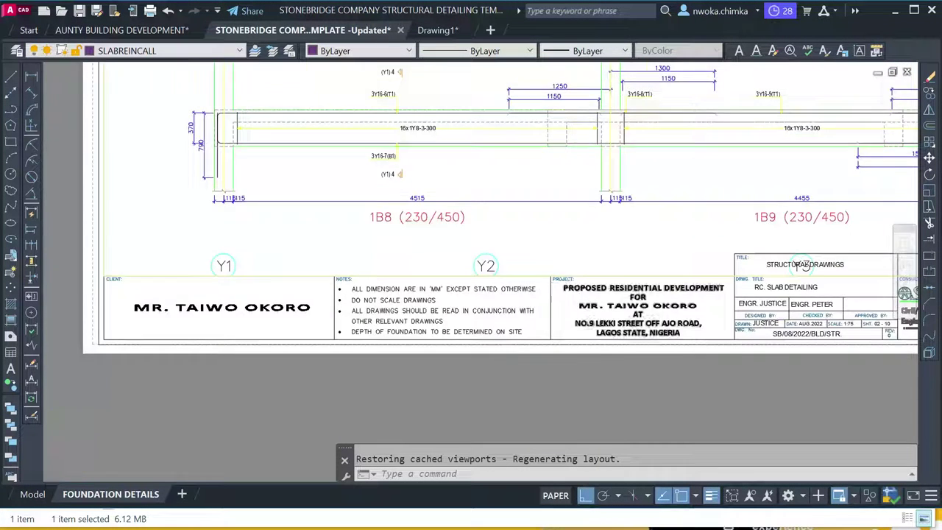
{"action": "scroll", "coordinate": [515, 279], "scroll_direction": "up", "scroll_amount": 2}
{"action": "scroll", "coordinate": [353, 147], "scroll_direction": "down", "scroll_amount": 5}
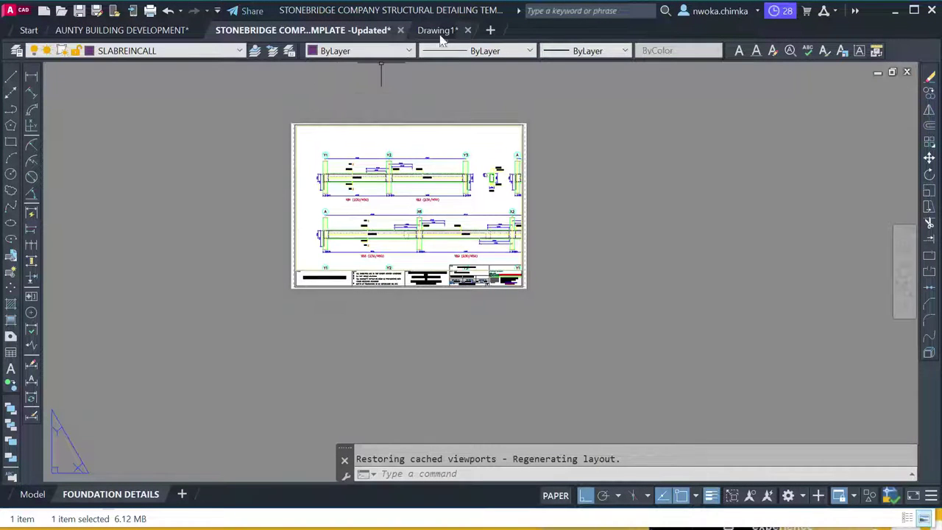
Check Drawing1's footing details again, and locate the details of beams 1B1 and 1B2 in the template's model space.
{"action": "left_click", "coordinate": [439, 30]}
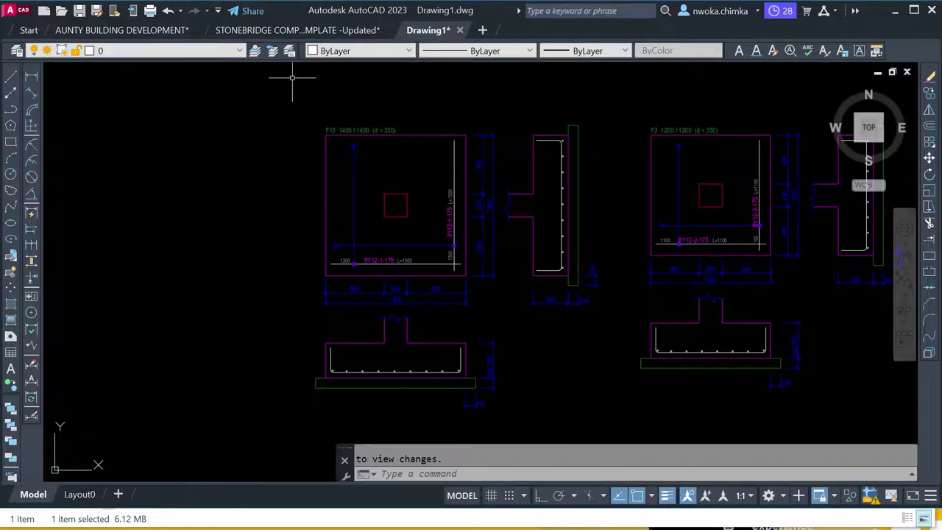
{"action": "left_click", "coordinate": [314, 30]}
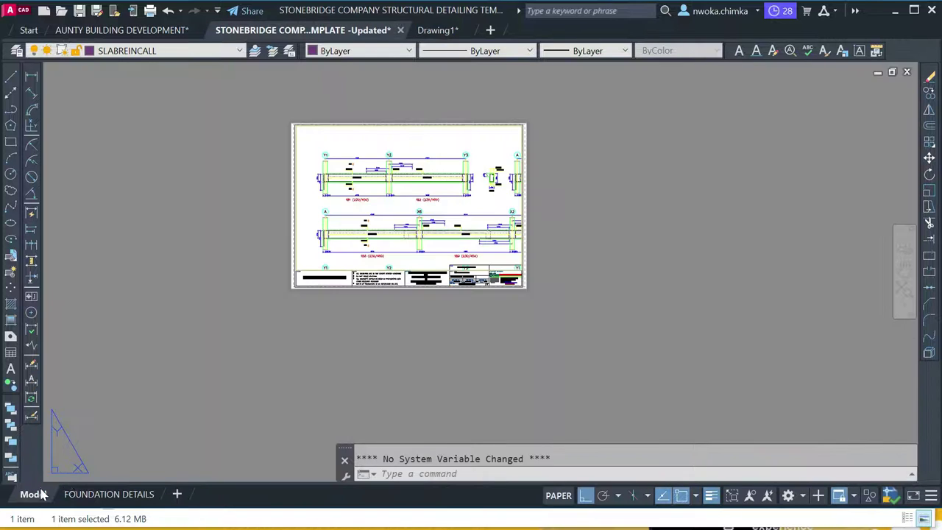
{"action": "left_click", "coordinate": [34, 494]}
{"action": "scroll", "coordinate": [353, 271], "scroll_direction": "down", "scroll_amount": 3}
{"action": "scroll", "coordinate": [478, 294], "scroll_direction": "up", "scroll_amount": 8}
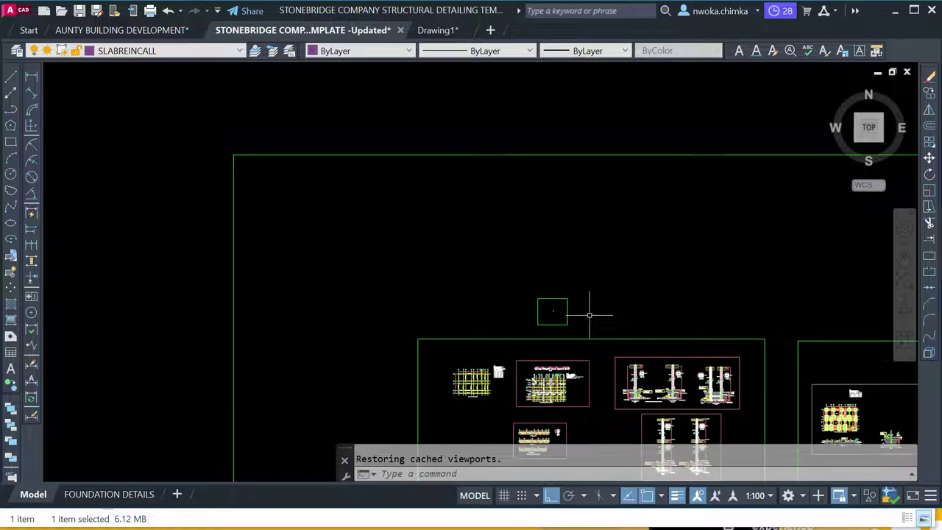
{"action": "middle_click_drag", "start_coordinate": [670, 282], "coordinate": [326, 221]}
{"action": "scroll", "coordinate": [403, 221], "scroll_direction": "down", "scroll_amount": 2}
{"action": "middle_click_drag", "start_coordinate": [708, 242], "coordinate": [327, 219]}
{"action": "scroll", "coordinate": [343, 230], "scroll_direction": "up", "scroll_amount": 3}
{"action": "scroll", "coordinate": [370, 237], "scroll_direction": "up", "scroll_amount": 8}
{"action": "scroll", "coordinate": [478, 249], "scroll_direction": "down", "scroll_amount": 4}
{"action": "scroll", "coordinate": [374, 179], "scroll_direction": "up", "scroll_amount": 3}
{"action": "scroll", "coordinate": [410, 269], "scroll_direction": "up", "scroll_amount": 6}
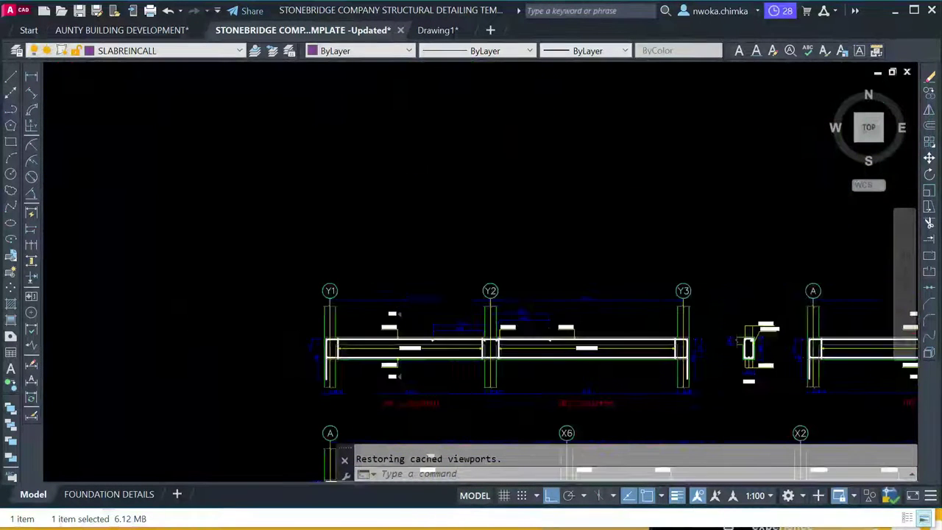
{"action": "scroll", "coordinate": [410, 290], "scroll_direction": "up", "scroll_amount": 1}
{"action": "scroll", "coordinate": [446, 272], "scroll_direction": "down", "scroll_amount": 3}
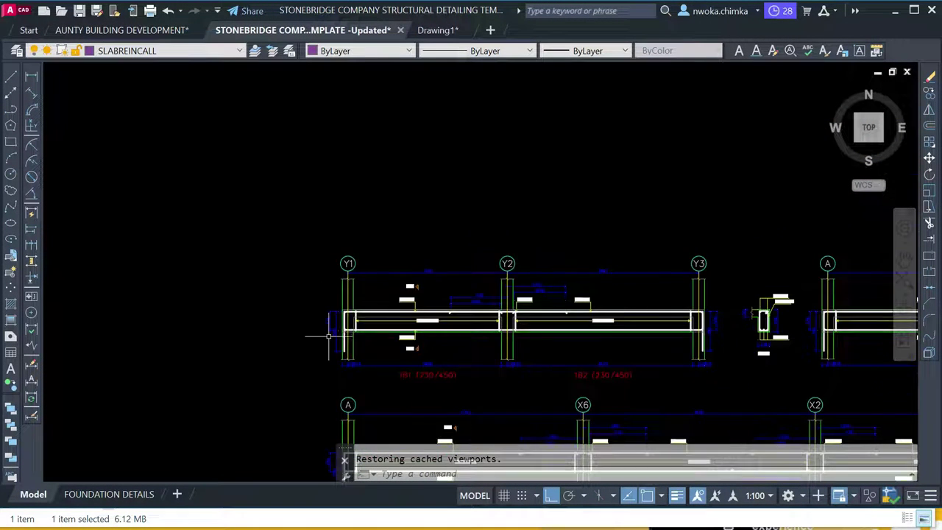
Erase the vertical dimensions at the Y1 end of beam 1B1.
{"action": "scroll", "coordinate": [355, 266], "scroll_direction": "up", "scroll_amount": 5}
{"action": "left_click", "coordinate": [331, 211]}
{"action": "left_click", "coordinate": [236, 342]}
{"action": "key", "text": "Delete"}
Select all dimensions similar to the one between grids Y1 and Y2 and open their properties.
{"action": "scroll", "coordinate": [328, 241], "scroll_direction": "down", "scroll_amount": 5}
{"action": "scroll", "coordinate": [414, 209], "scroll_direction": "up", "scroll_amount": 4}
{"action": "left_click", "coordinate": [387, 207]}
{"action": "right_click", "coordinate": [398, 154]}
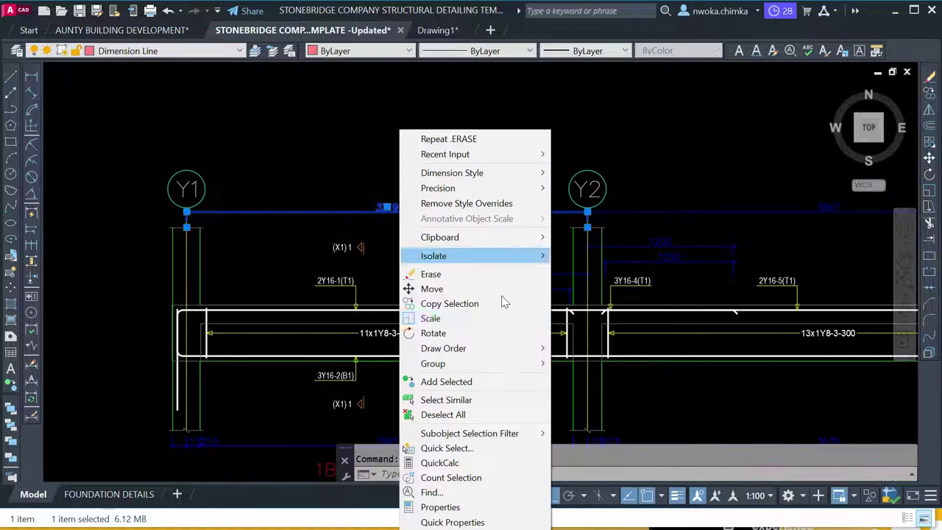
{"action": "left_click", "coordinate": [469, 399]}
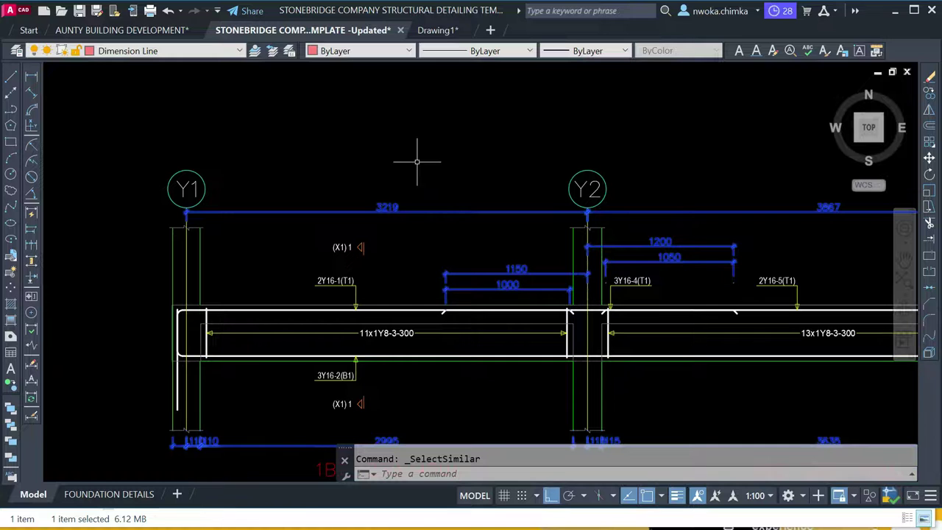
{"action": "key", "text": "Return"}
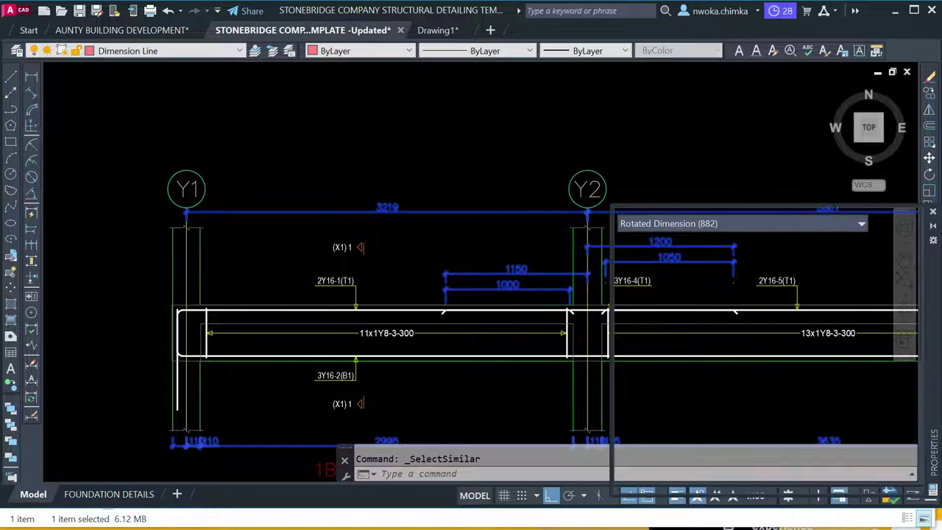
Change the dimension style of all the selected dimensions to NLNG DIM 40.
{"action": "scroll", "coordinate": [850, 384], "scroll_direction": "down", "scroll_amount": 5}
{"action": "left_click", "coordinate": [800, 402]}
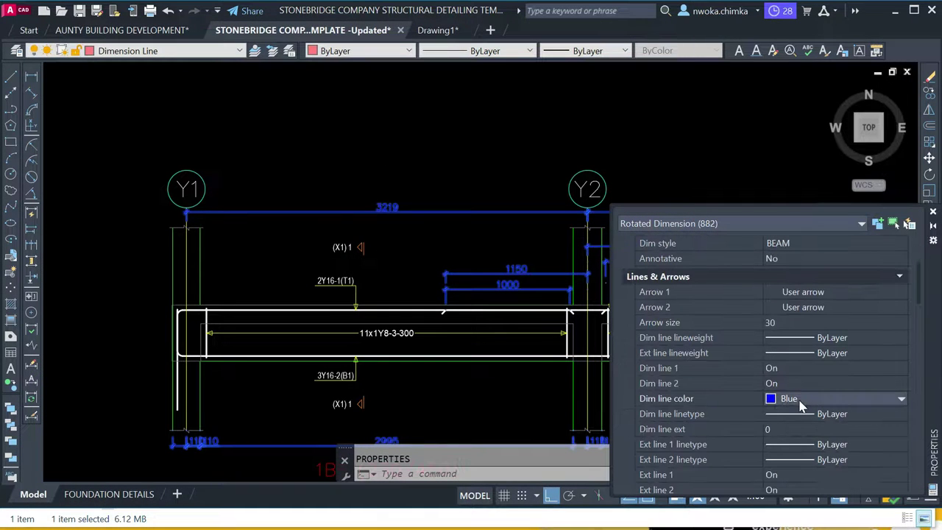
{"action": "scroll", "coordinate": [807, 337], "scroll_direction": "up", "scroll_amount": 5}
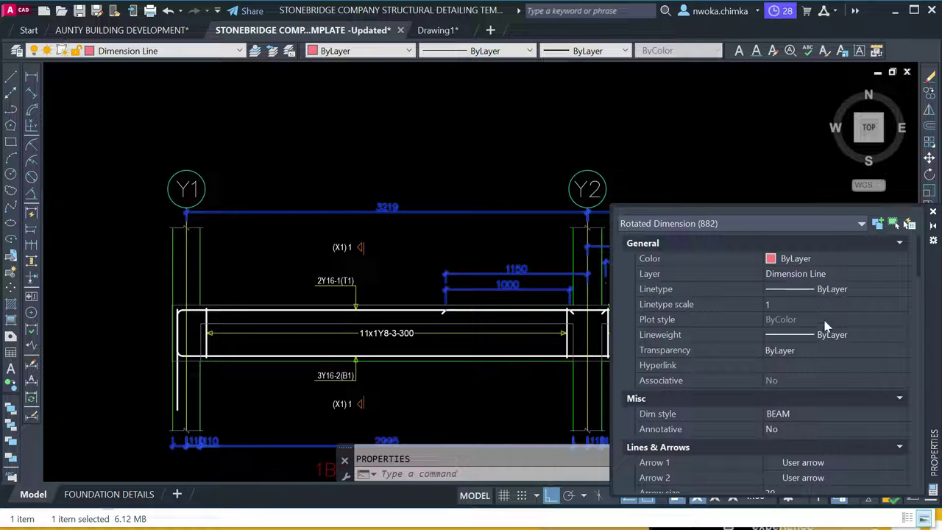
{"action": "scroll", "coordinate": [826, 326], "scroll_direction": "down", "scroll_amount": 1}
{"action": "left_click", "coordinate": [827, 370]}
{"action": "left_click", "coordinate": [827, 370]}
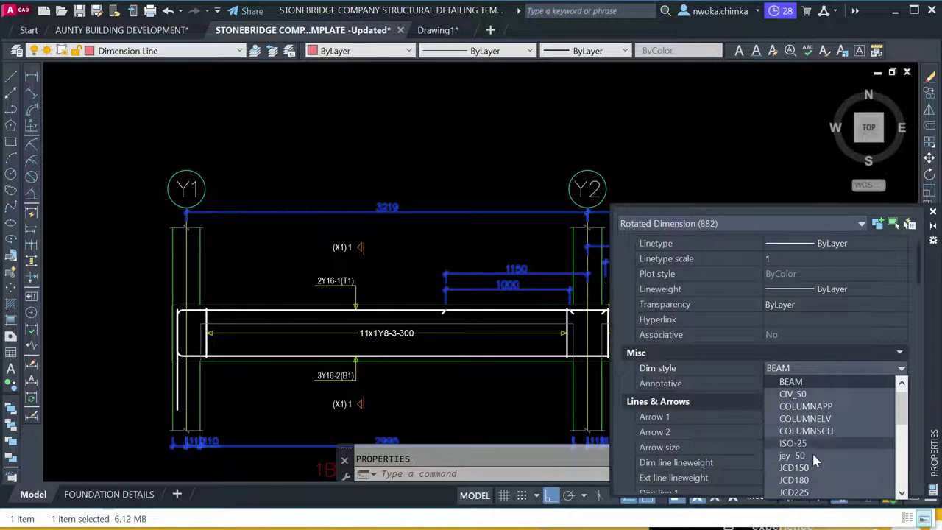
{"action": "scroll", "coordinate": [816, 428], "scroll_direction": "down", "scroll_amount": 1}
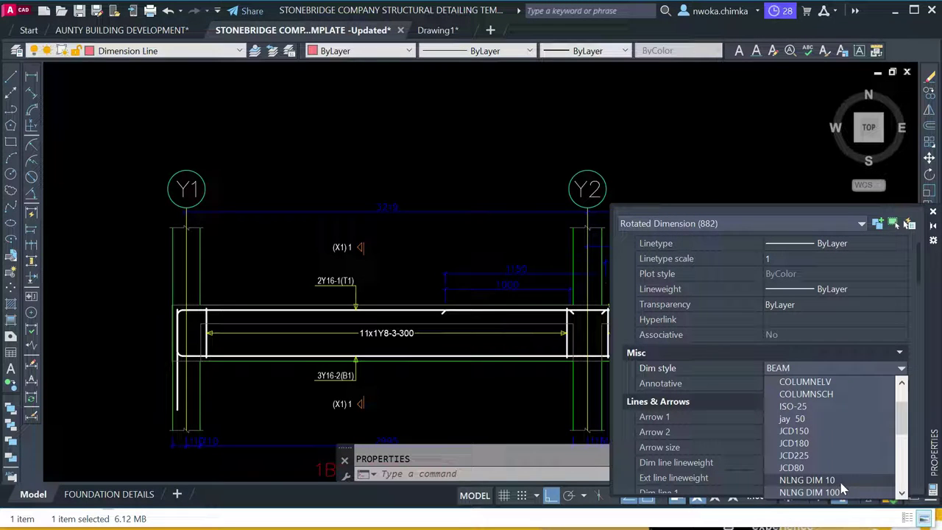
{"action": "scroll", "coordinate": [843, 489], "scroll_direction": "down", "scroll_amount": 2}
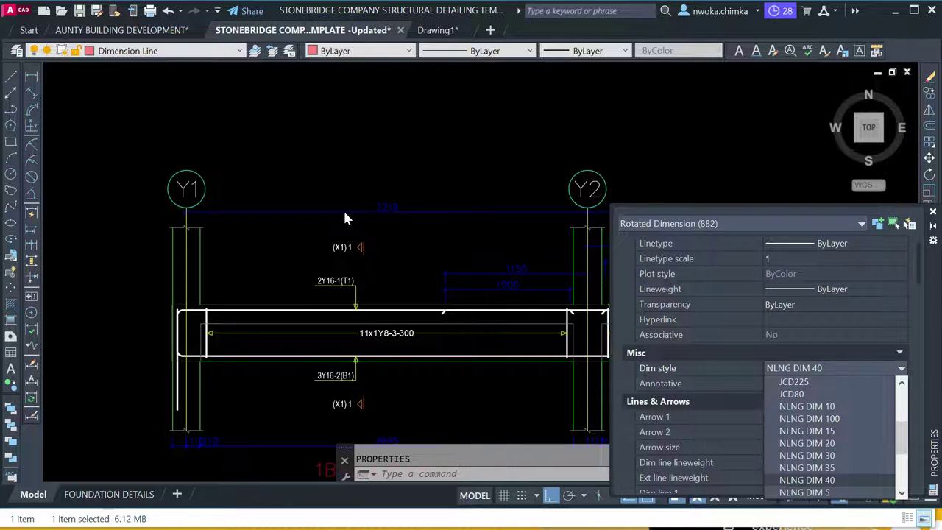
{"action": "left_click", "coordinate": [425, 221]}
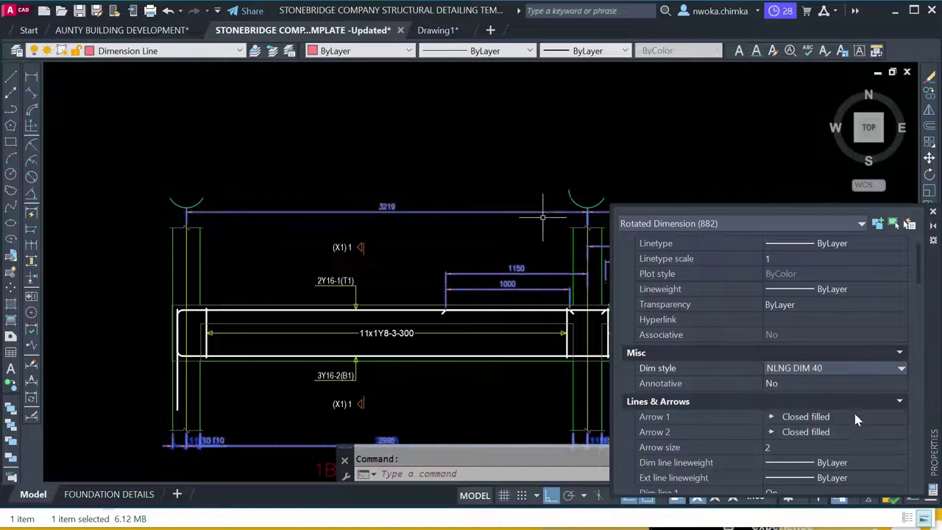
Check the line and arrow properties of the restyled dimensions, close the properties and clear the selection.
{"action": "scroll", "coordinate": [898, 435], "scroll_direction": "down", "scroll_amount": 5}
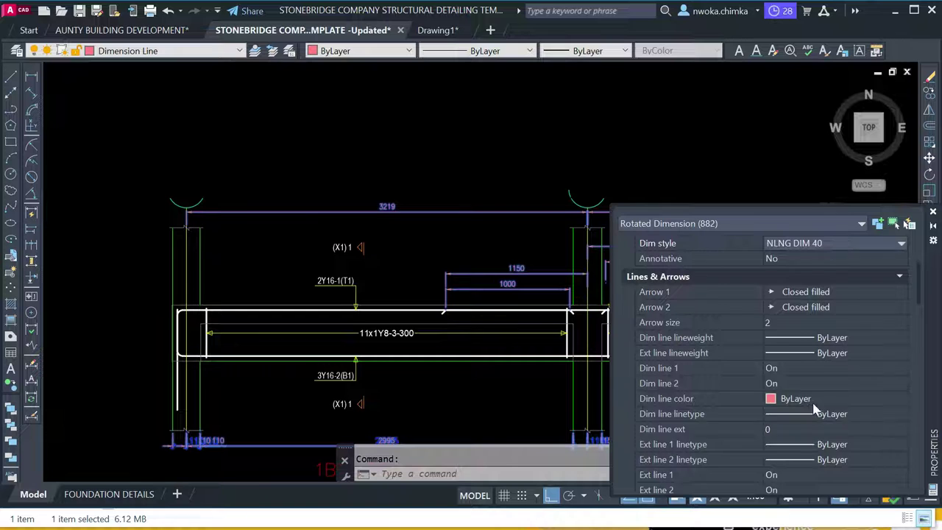
{"action": "scroll", "coordinate": [813, 404], "scroll_direction": "down", "scroll_amount": 3}
{"action": "scroll", "coordinate": [817, 434], "scroll_direction": "down", "scroll_amount": 3}
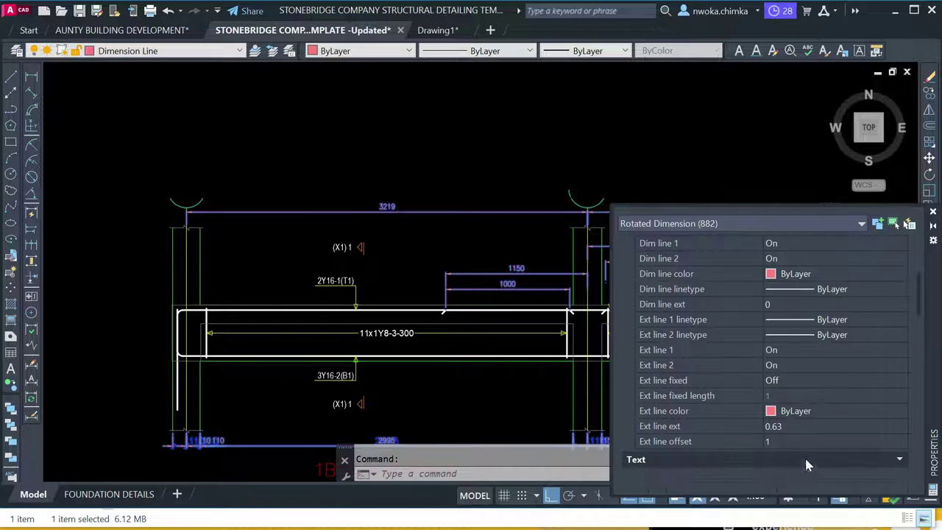
{"action": "left_click", "coordinate": [446, 225]}
{"action": "scroll", "coordinate": [329, 218], "scroll_direction": "down", "scroll_amount": 4}
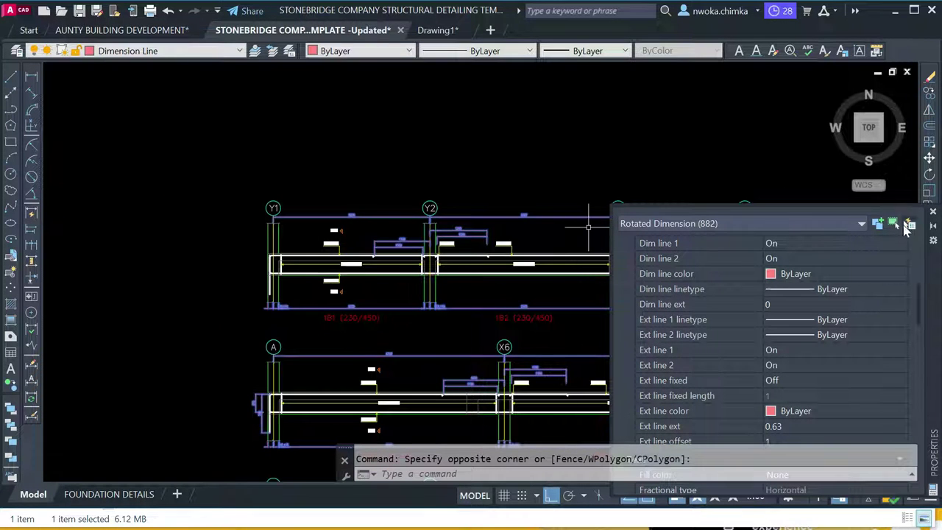
{"action": "left_click", "coordinate": [932, 212]}
{"action": "scroll", "coordinate": [390, 199], "scroll_direction": "down", "scroll_amount": 4}
{"action": "middle_click_drag", "start_coordinate": [600, 234], "coordinate": [532, 109]}
{"action": "scroll", "coordinate": [395, 265], "scroll_direction": "up", "scroll_amount": 10}
{"action": "key", "text": "Escape"}
Inspect the restyled dimensions around beams 2B1 and 2B2 and on cross-section (X1) 1-1.
{"action": "mouse_move", "coordinate": [300, 238]}
{"action": "middle_mouse_down"}
{"action": "mouse_move", "coordinate": [374, 250]}
{"action": "mouse_move", "coordinate": [535, 250]}
{"action": "middle_mouse_up"}
{"action": "scroll", "coordinate": [241, 227], "scroll_direction": "down", "scroll_amount": 1}
{"action": "middle_click_drag", "start_coordinate": [165, 214], "coordinate": [343, 249]}
{"action": "scroll", "coordinate": [355, 276], "scroll_direction": "down", "scroll_amount": 1}
{"action": "middle_click_drag", "start_coordinate": [398, 274], "coordinate": [359, 202]}
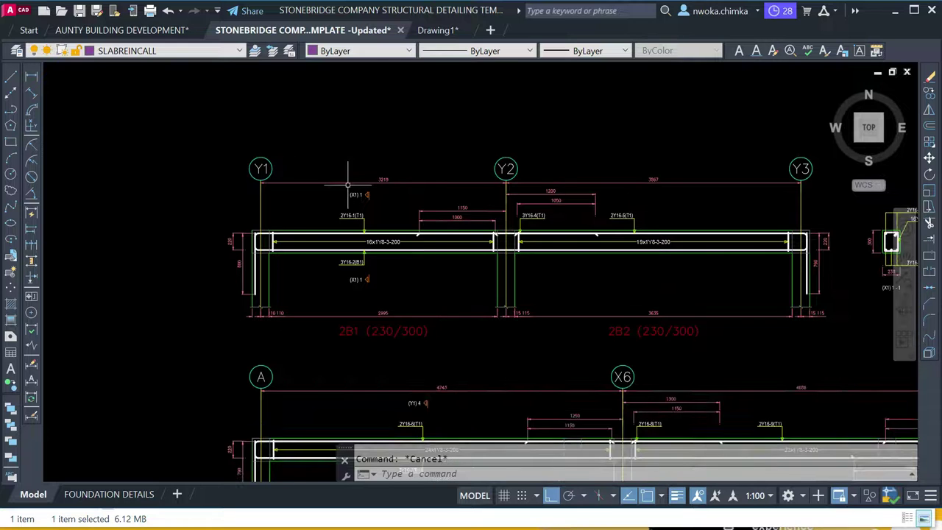
{"action": "scroll", "coordinate": [309, 358], "scroll_direction": "up", "scroll_amount": 3}
{"action": "scroll", "coordinate": [277, 227], "scroll_direction": "up", "scroll_amount": 2}
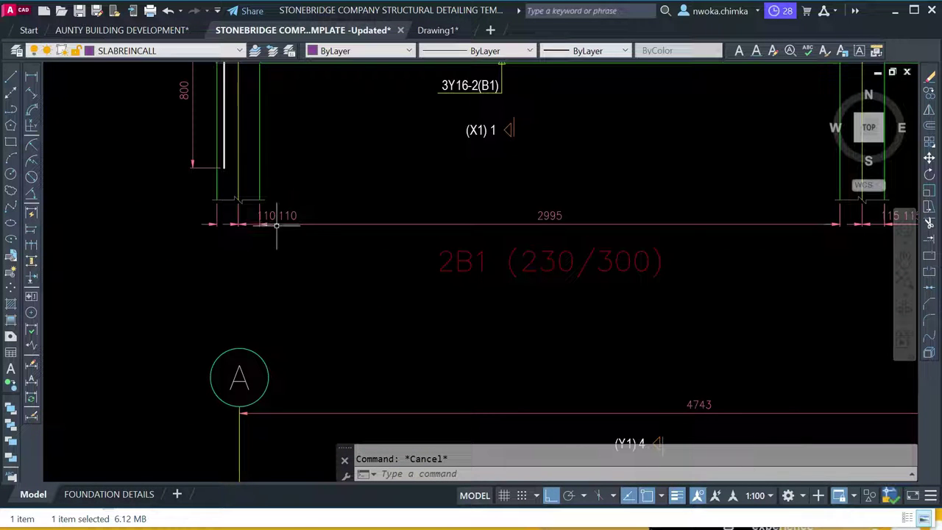
{"action": "left_click", "coordinate": [305, 213]}
{"action": "left_click", "coordinate": [311, 232]}
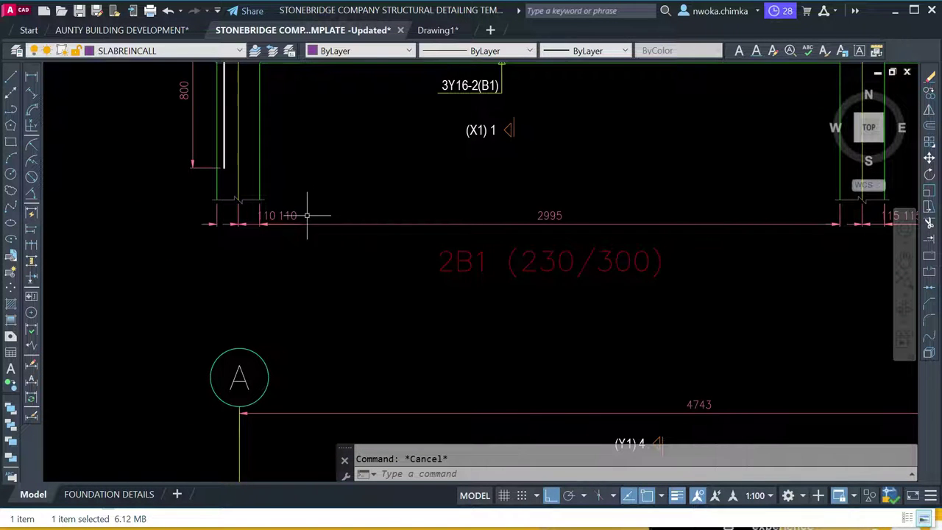
{"action": "scroll", "coordinate": [308, 216], "scroll_direction": "down", "scroll_amount": 6}
{"action": "scroll", "coordinate": [446, 193], "scroll_direction": "up", "scroll_amount": 4}
{"action": "middle_click_drag", "start_coordinate": [598, 202], "coordinate": [411, 204]}
{"action": "middle_click_drag", "start_coordinate": [570, 215], "coordinate": [329, 208]}
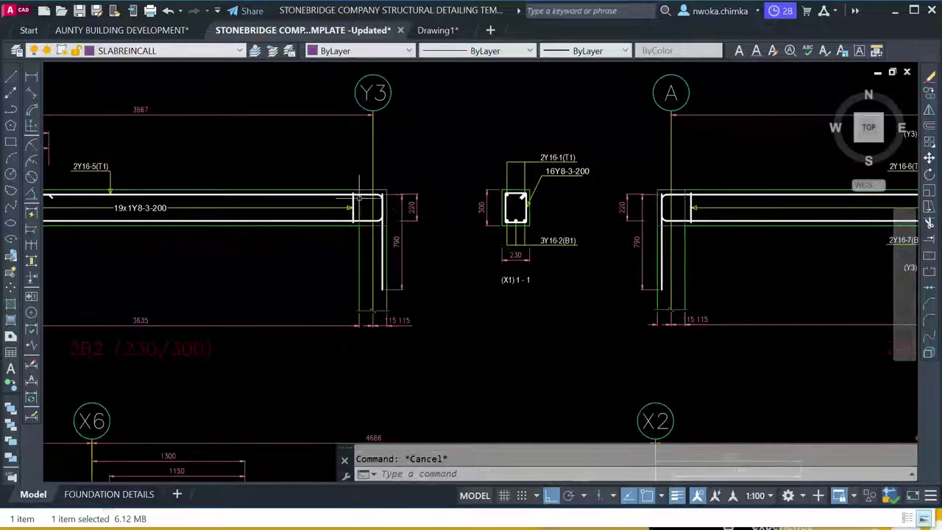
Inspect the restyled dimensions on cross-section (X1) 1-1 and on the adjoining beam 2B5.
{"action": "scroll", "coordinate": [381, 206], "scroll_direction": "up", "scroll_amount": 4}
{"action": "scroll", "coordinate": [385, 169], "scroll_direction": "down", "scroll_amount": 3}
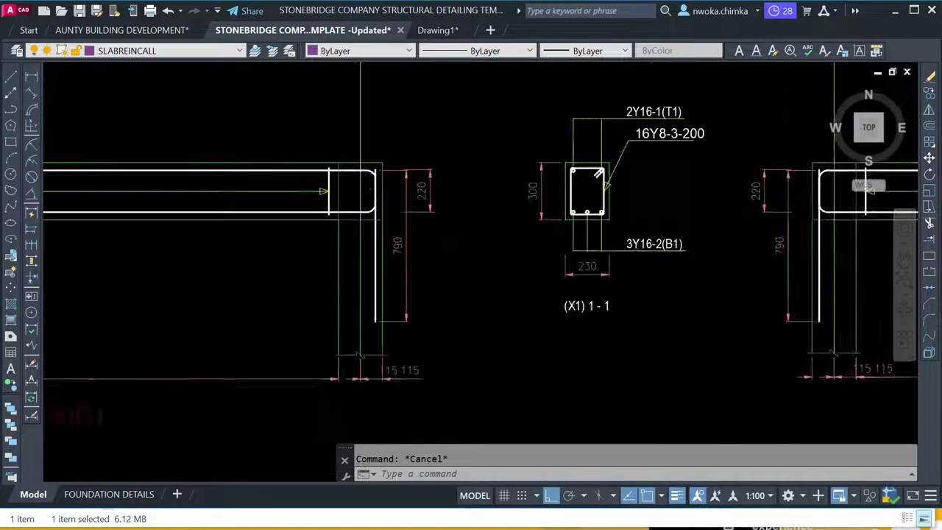
{"action": "middle_click_drag", "start_coordinate": [591, 171], "coordinate": [360, 170]}
{"action": "scroll", "coordinate": [360, 169], "scroll_direction": "up", "scroll_amount": 3}
{"action": "scroll", "coordinate": [360, 170], "scroll_direction": "down", "scroll_amount": 3}
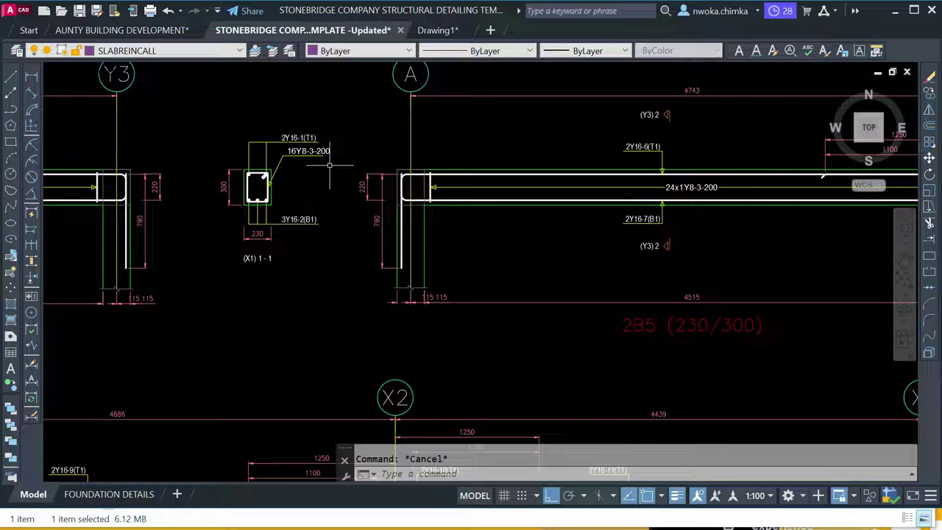
Examine the template's own footing details, including Section A, Section D and the footing plans beneath them.
{"action": "scroll", "coordinate": [430, 191], "scroll_direction": "down", "scroll_amount": 5}
{"action": "middle_click_drag", "start_coordinate": [498, 184], "coordinate": [401, 250]}
{"action": "scroll", "coordinate": [404, 201], "scroll_direction": "down", "scroll_amount": 1}
{"action": "middle_click_drag", "start_coordinate": [441, 195], "coordinate": [395, 212]}
{"action": "scroll", "coordinate": [344, 196], "scroll_direction": "up", "scroll_amount": 1}
{"action": "scroll", "coordinate": [494, 216], "scroll_direction": "down", "scroll_amount": 5}
{"action": "scroll", "coordinate": [340, 216], "scroll_direction": "up", "scroll_amount": 6}
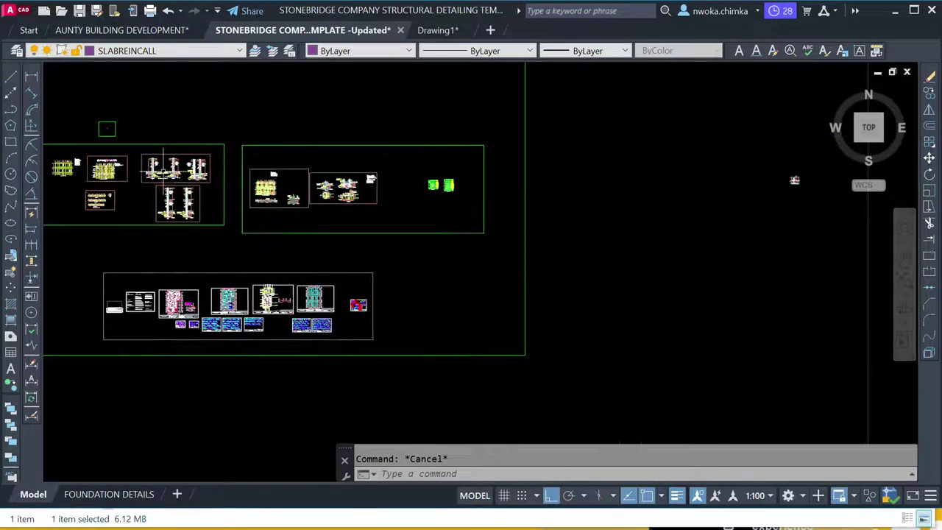
{"action": "scroll", "coordinate": [158, 174], "scroll_direction": "up", "scroll_amount": 2}
{"action": "scroll", "coordinate": [181, 161], "scroll_direction": "down", "scroll_amount": 2}
{"action": "middle_click_drag", "start_coordinate": [574, 232], "coordinate": [346, 225]}
{"action": "scroll", "coordinate": [416, 200], "scroll_direction": "up", "scroll_amount": 2}
{"action": "scroll", "coordinate": [324, 252], "scroll_direction": "up", "scroll_amount": 9}
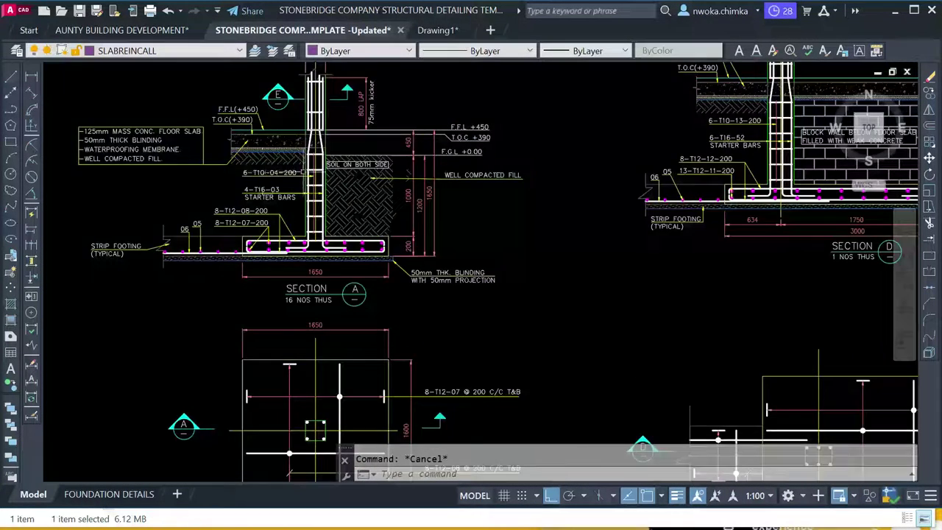
{"action": "scroll", "coordinate": [367, 201], "scroll_direction": "down", "scroll_amount": 5}
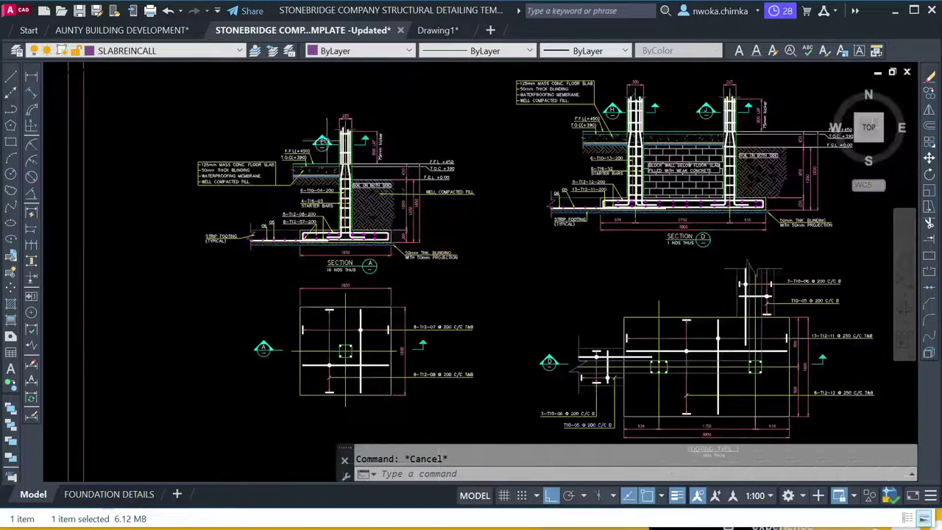
Switch to Drawing1 and examine the dimensions and bar labels on its footing plans and sections.
{"action": "mouse_move", "coordinate": [251, 35]}
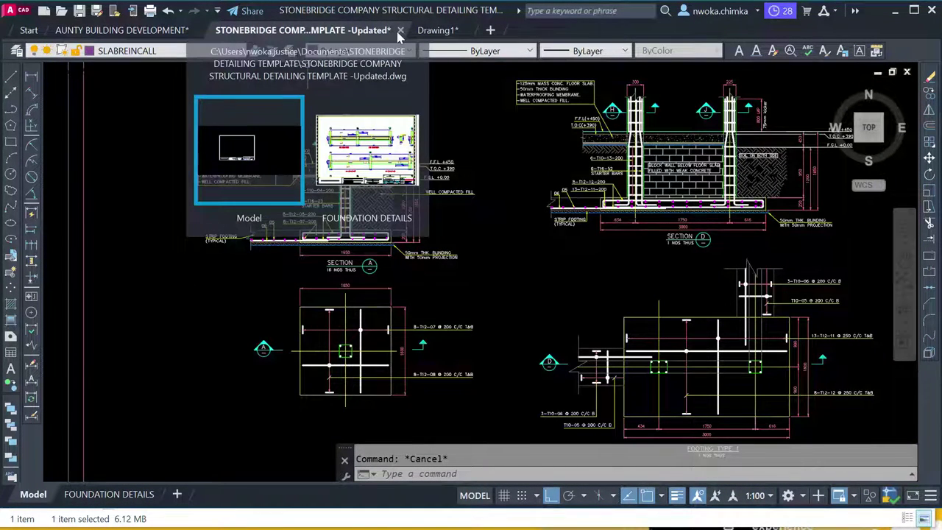
{"action": "scroll", "coordinate": [390, 294], "scroll_direction": "down", "scroll_amount": 6}
{"action": "left_click", "coordinate": [437, 30]}
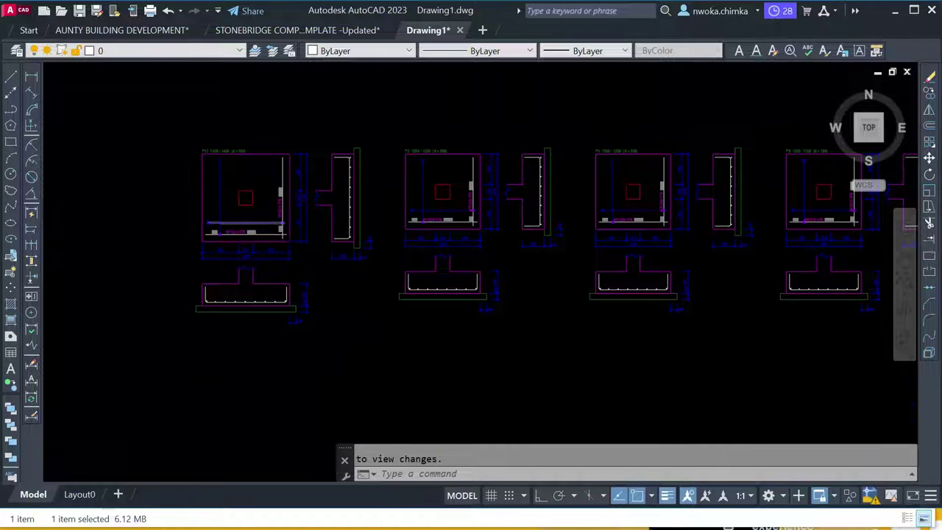
{"action": "scroll", "coordinate": [228, 222], "scroll_direction": "up", "scroll_amount": 4}
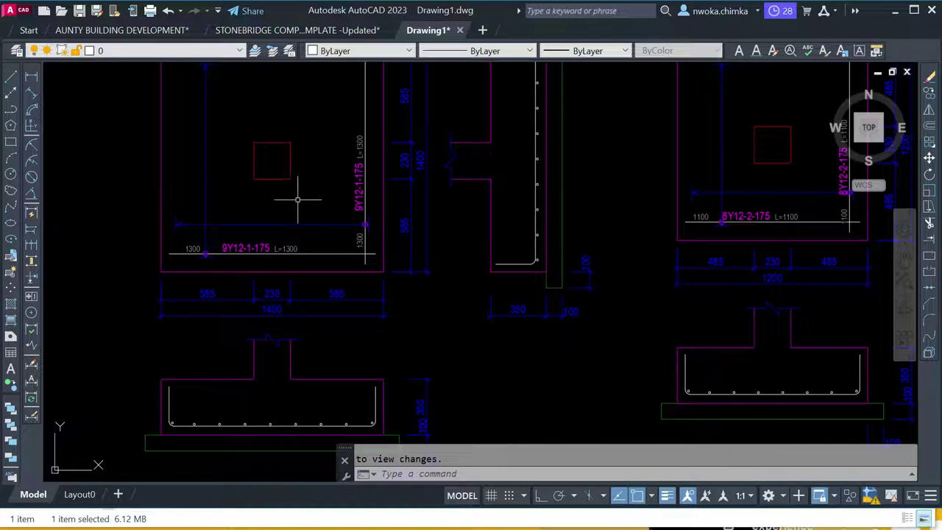
{"action": "middle_click_drag", "start_coordinate": [325, 182], "coordinate": [446, 182]}
Return to the Stonebridge template drawing and locate the imported foundation plan, floor plans and beam details outside the template frame.
{"action": "left_click", "coordinate": [353, 31]}
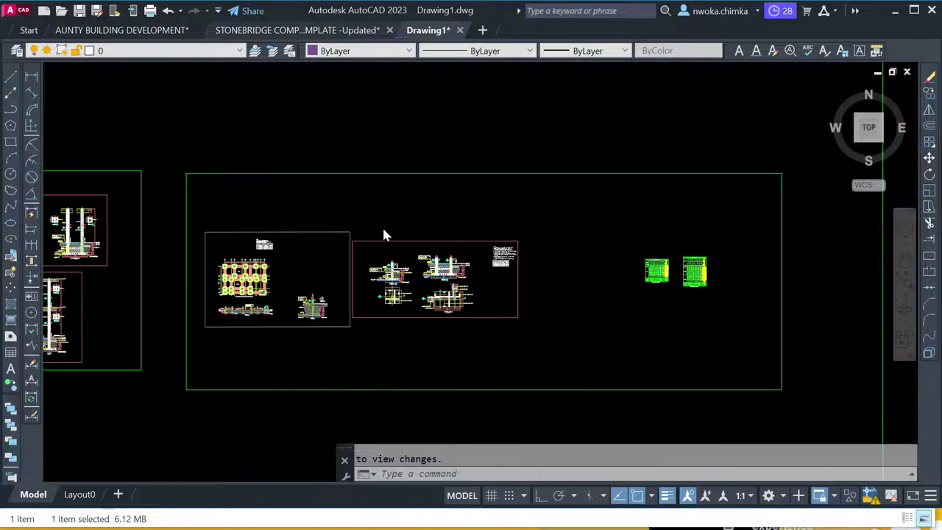
{"action": "scroll", "coordinate": [375, 234], "scroll_direction": "down", "scroll_amount": 1}
{"action": "middle_click_drag", "start_coordinate": [507, 279], "coordinate": [265, 230]}
{"action": "scroll", "coordinate": [309, 218], "scroll_direction": "down", "scroll_amount": 1}
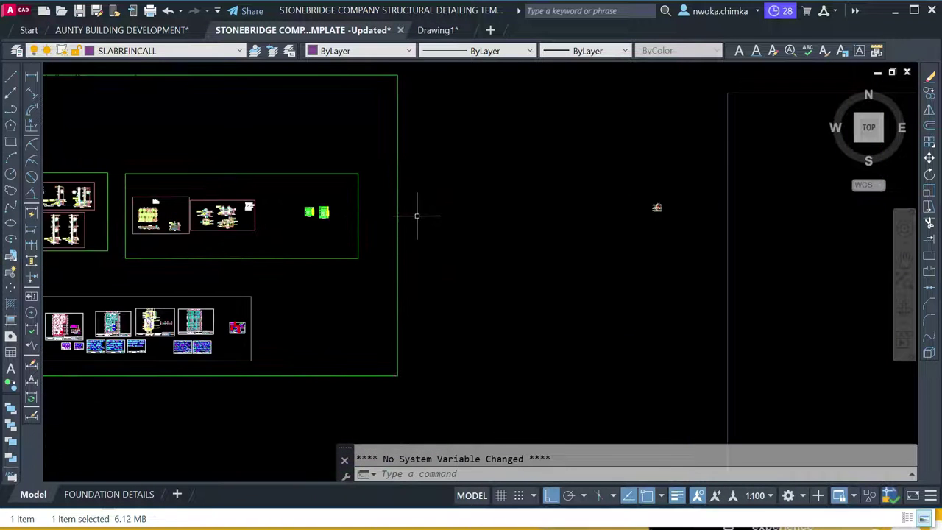
{"action": "middle_click_drag", "start_coordinate": [333, 323], "coordinate": [302, 214]}
{"action": "middle_click_drag", "start_coordinate": [574, 214], "coordinate": [317, 259]}
{"action": "middle_click_drag", "start_coordinate": [913, 237], "coordinate": [467, 245]}
{"action": "scroll", "coordinate": [418, 218], "scroll_direction": "up", "scroll_amount": 2}
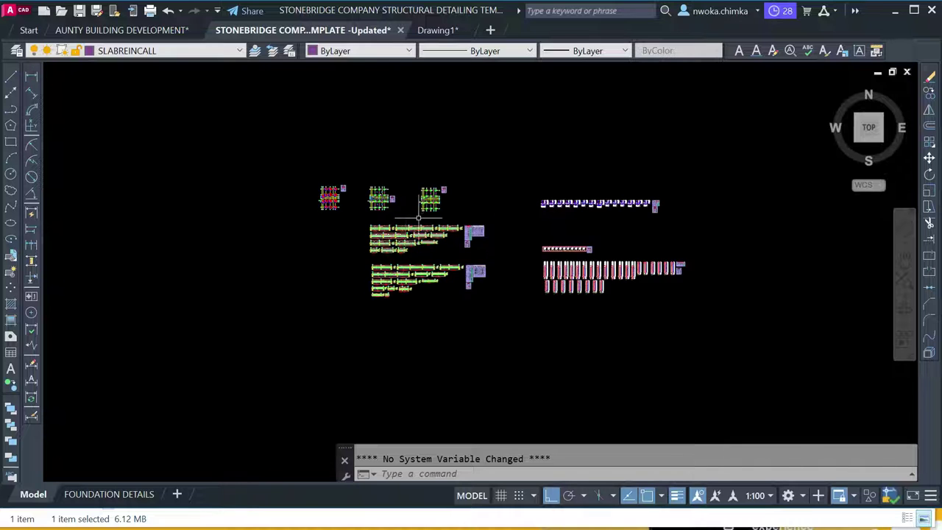
{"action": "scroll", "coordinate": [423, 236], "scroll_direction": "up", "scroll_amount": 4}
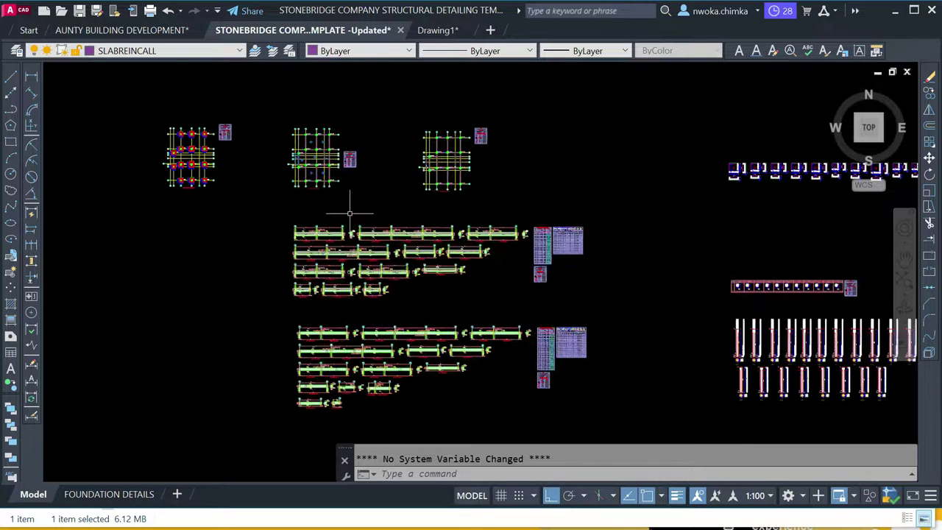
{"action": "scroll", "coordinate": [348, 209], "scroll_direction": "up", "scroll_amount": 2}
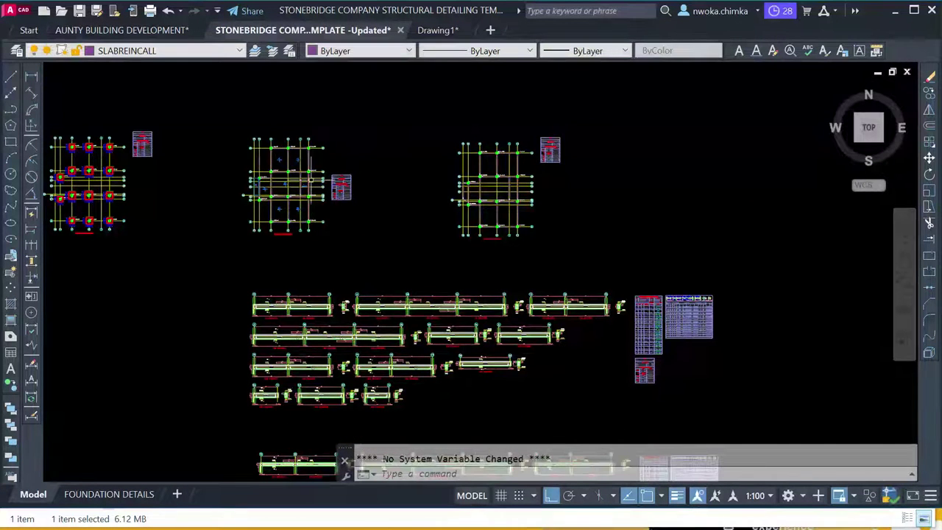
{"action": "middle_click_drag", "start_coordinate": [187, 185], "coordinate": [333, 173]}
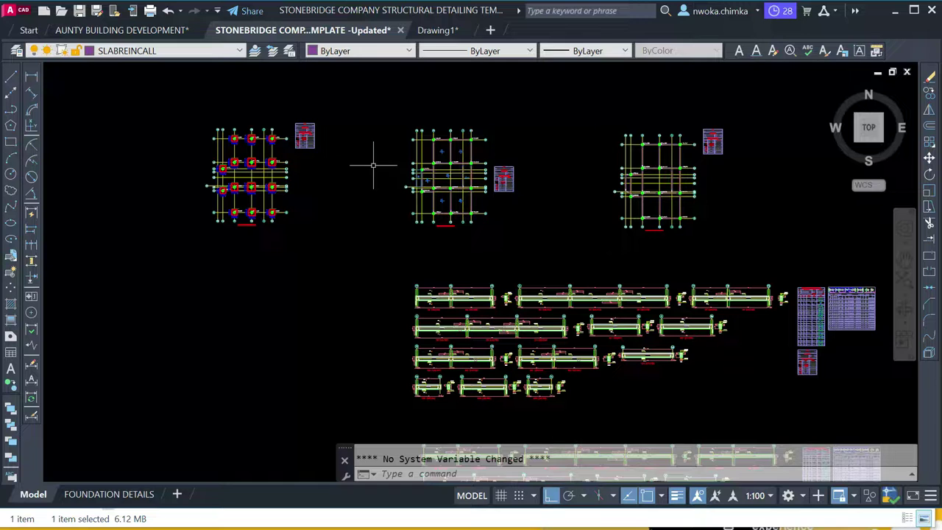
Erase the stray objects in the empty space between the imported foundation plan and the adjacent floor plan.
{"action": "scroll", "coordinate": [328, 184], "scroll_direction": "up", "scroll_amount": 5}
{"action": "left_click", "coordinate": [351, 160]}
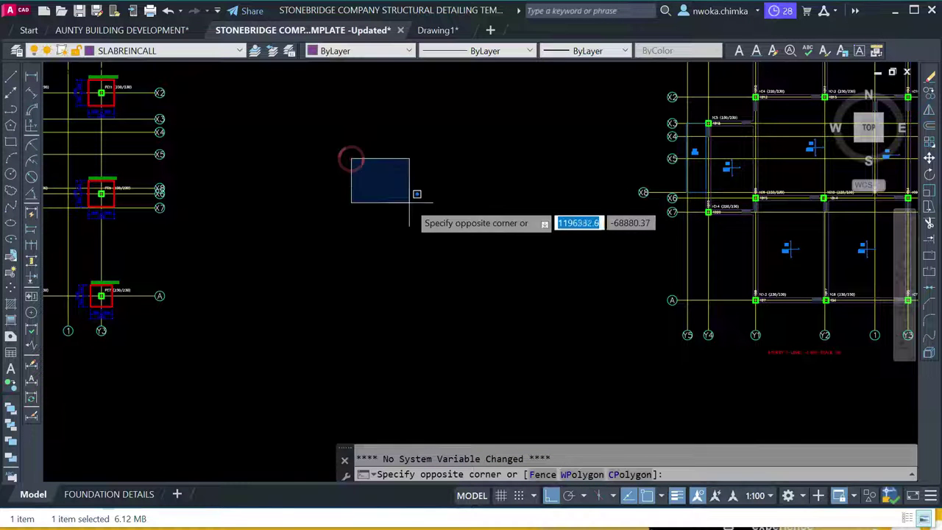
{"action": "key", "text": "Escape"}
{"action": "scroll", "coordinate": [383, 180], "scroll_direction": "up", "scroll_amount": 4}
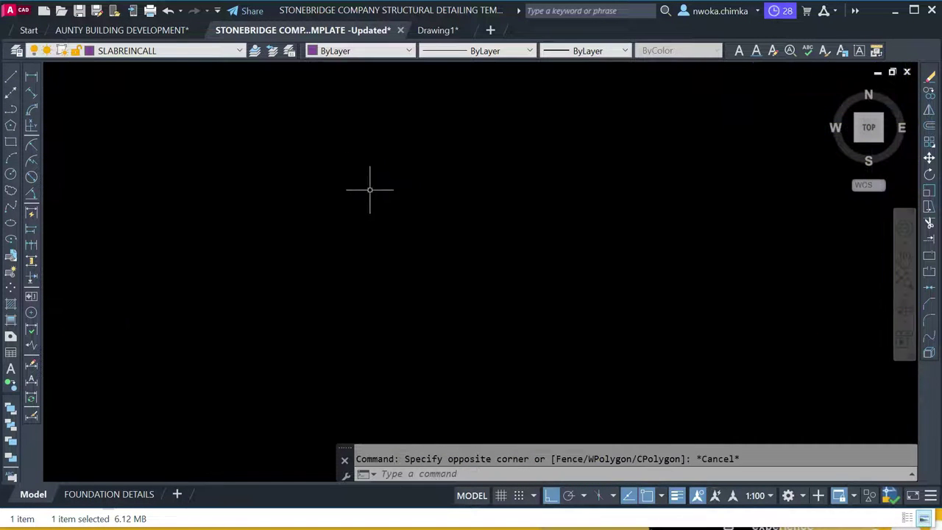
{"action": "left_click", "coordinate": [354, 166]}
{"action": "left_click", "coordinate": [469, 237]}
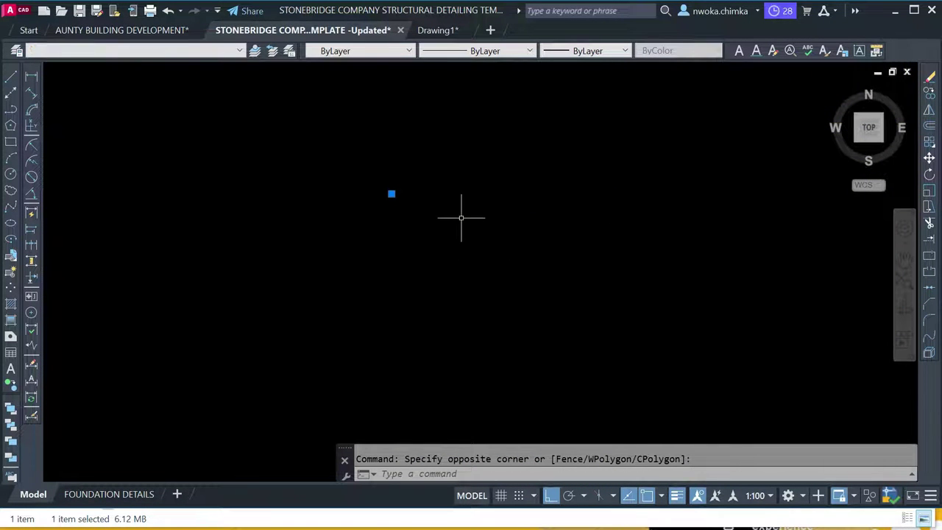
{"action": "key", "text": "Delete"}
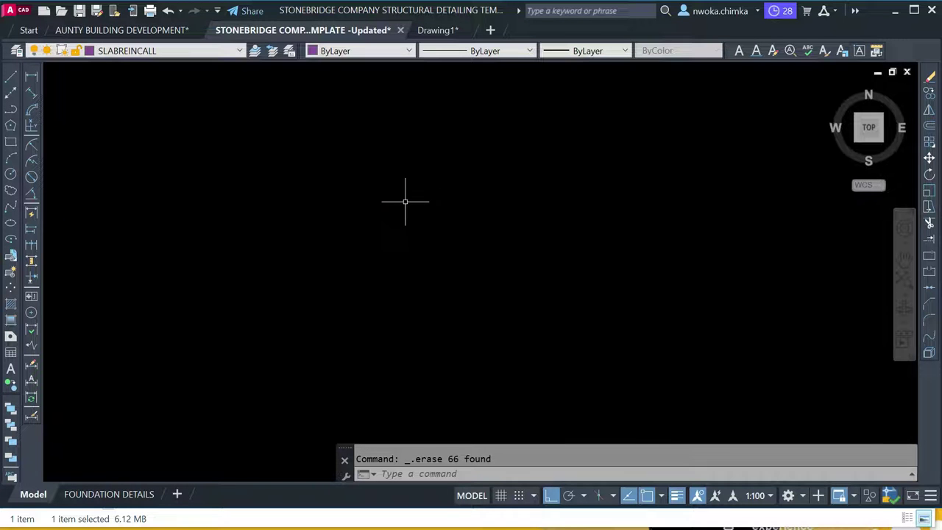
Review the imported foundation plan, floor plans, beam details, footing details and column details across the model space.
{"action": "scroll", "coordinate": [404, 184], "scroll_direction": "down", "scroll_amount": 2}
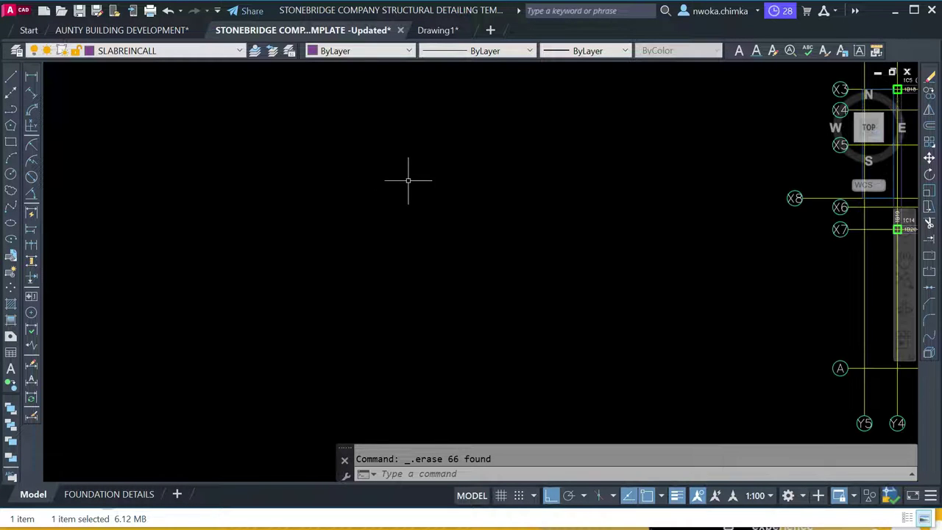
{"action": "scroll", "coordinate": [407, 195], "scroll_direction": "down", "scroll_amount": 2}
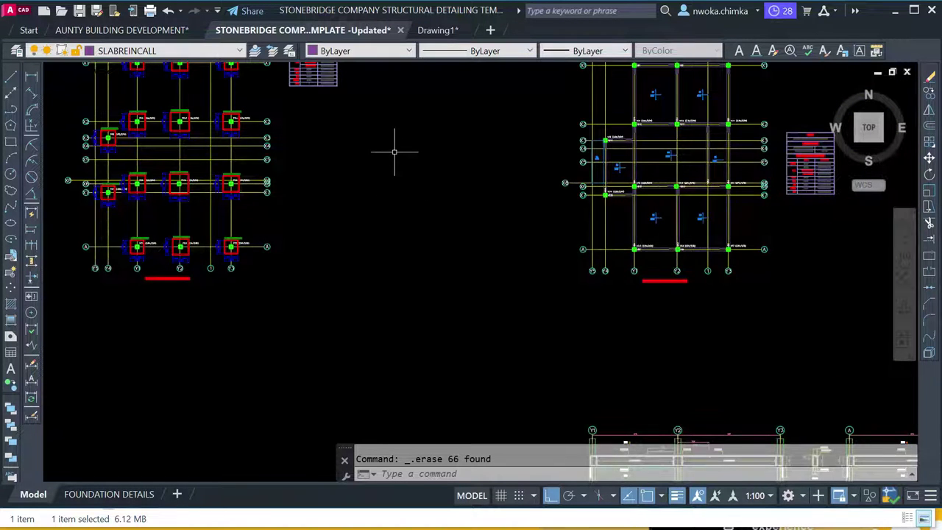
{"action": "scroll", "coordinate": [397, 170], "scroll_direction": "down", "scroll_amount": 2}
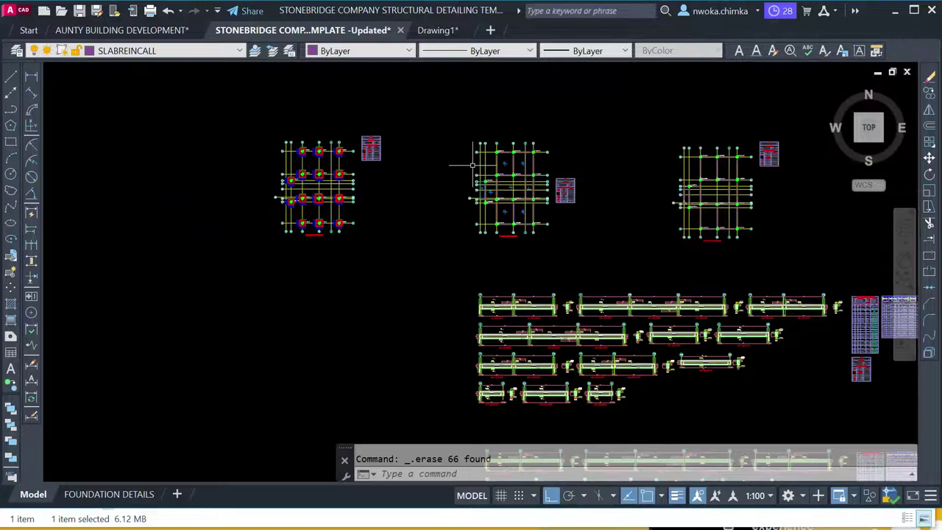
{"action": "scroll", "coordinate": [300, 151], "scroll_direction": "up", "scroll_amount": 4}
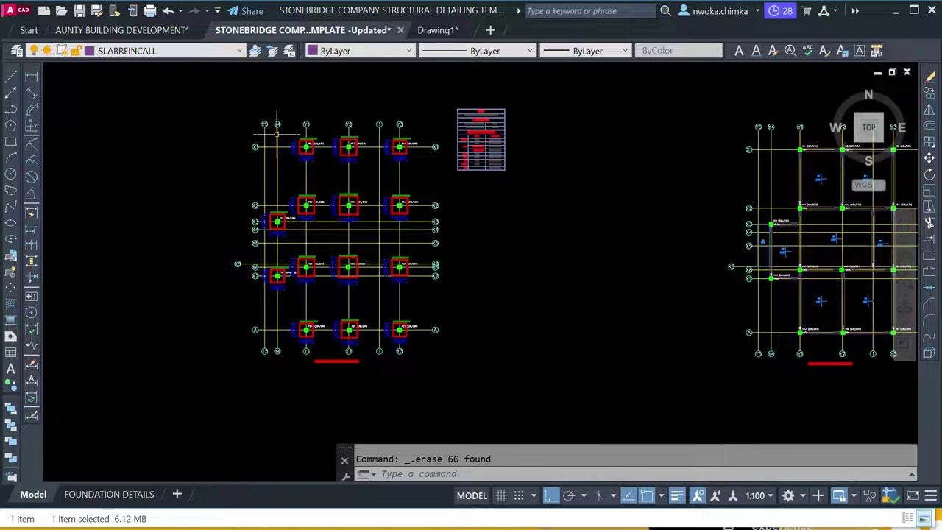
{"action": "middle_click_drag", "start_coordinate": [421, 114], "coordinate": [401, 118]}
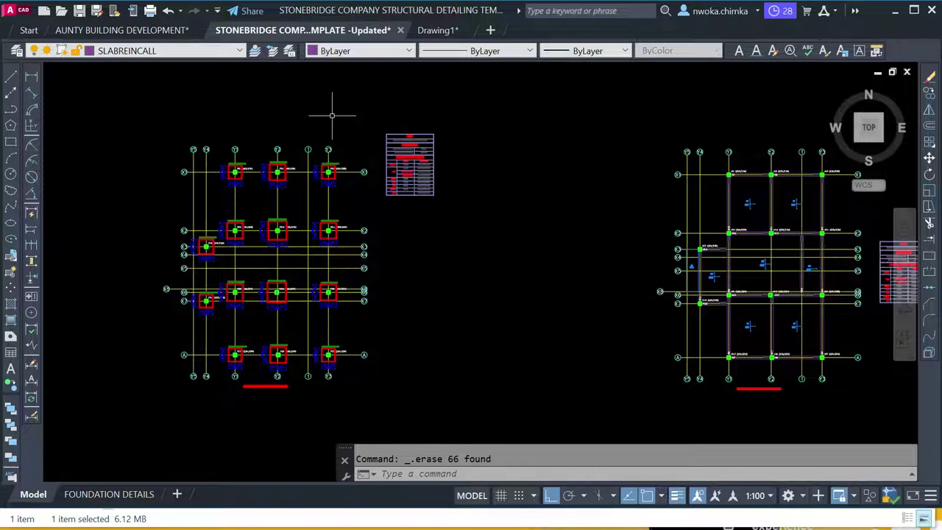
{"action": "scroll", "coordinate": [340, 133], "scroll_direction": "down", "scroll_amount": 4}
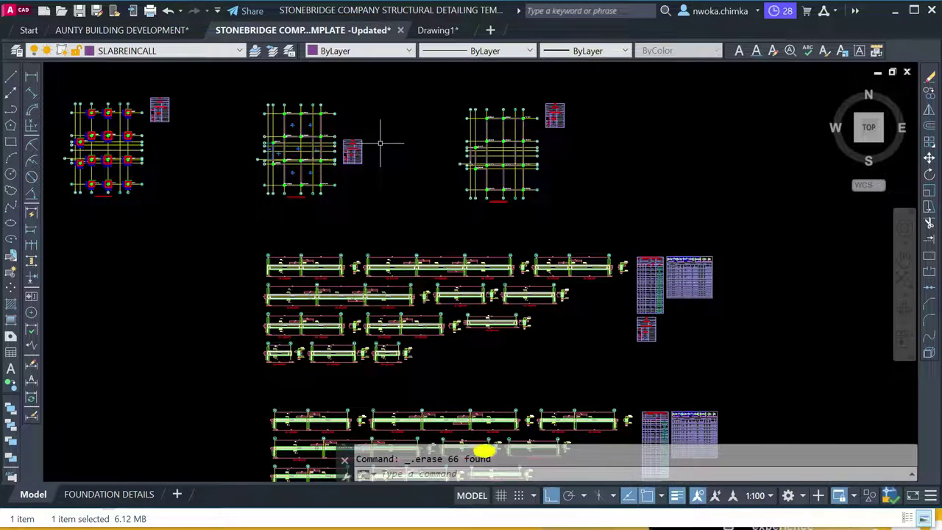
{"action": "scroll", "coordinate": [380, 143], "scroll_direction": "down", "scroll_amount": 3}
{"action": "scroll", "coordinate": [581, 172], "scroll_direction": "up", "scroll_amount": 3}
{"action": "scroll", "coordinate": [403, 138], "scroll_direction": "down", "scroll_amount": 2}
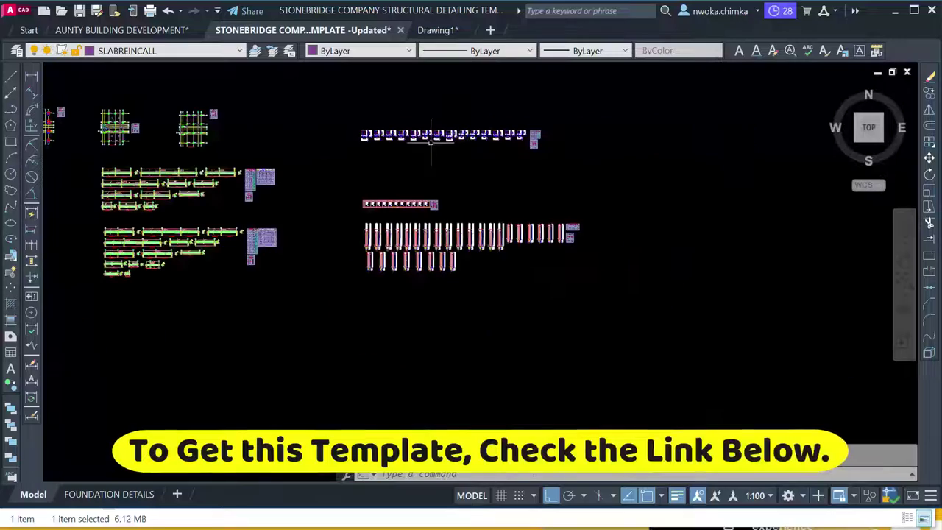
{"action": "middle_click_drag", "start_coordinate": [147, 207], "coordinate": [360, 210]}
{"action": "scroll", "coordinate": [393, 196], "scroll_direction": "up", "scroll_amount": 3}
{"action": "scroll", "coordinate": [340, 181], "scroll_direction": "down", "scroll_amount": 3}
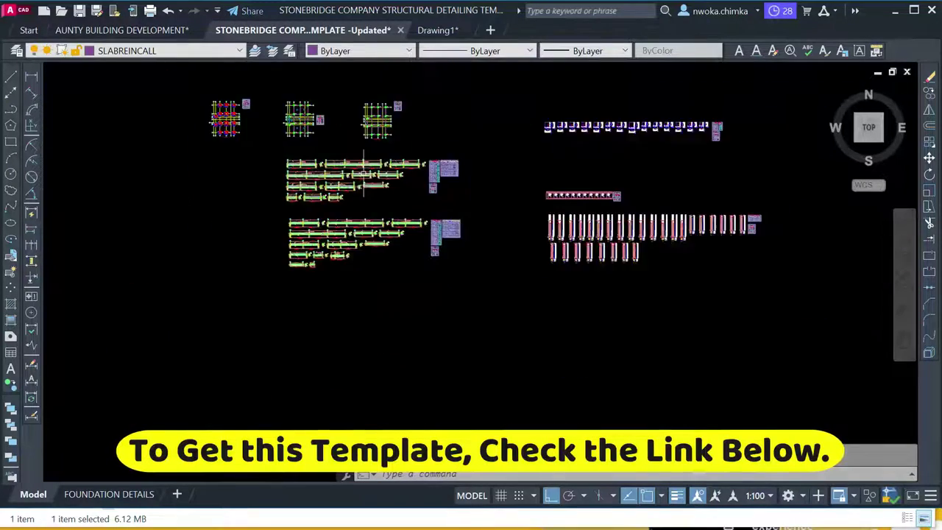
{"action": "scroll", "coordinate": [364, 172], "scroll_direction": "down", "scroll_amount": 2}
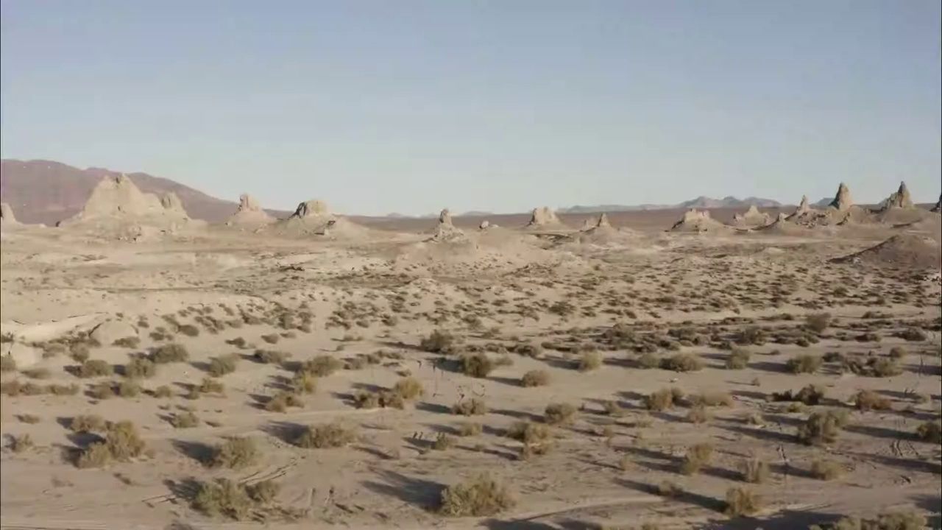